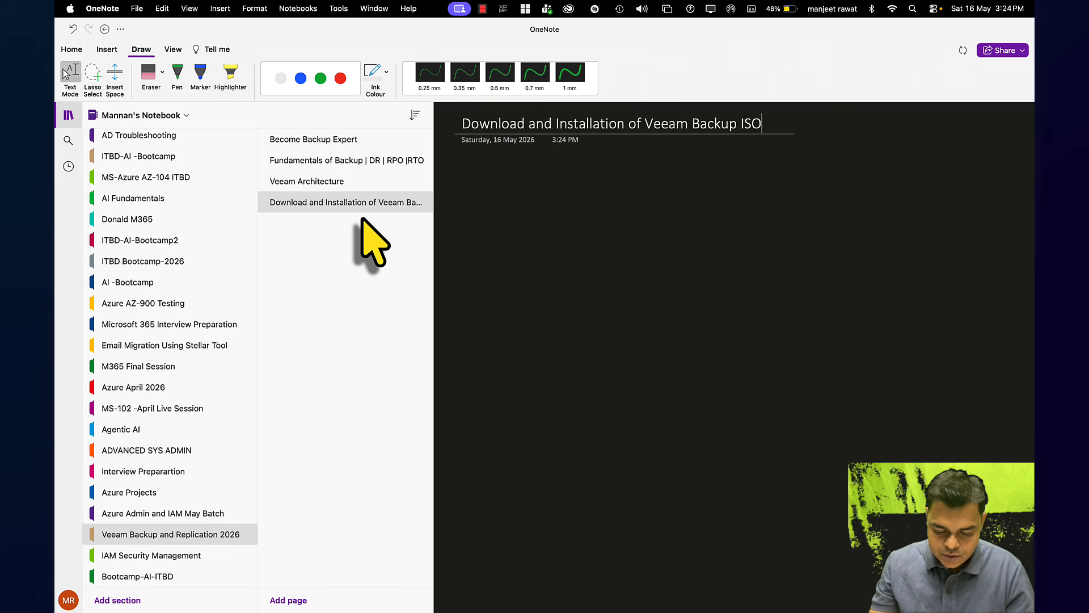
Hide OneNote's notebook and page lists, then launch XPPenTablet via Spotlight
click(68, 114)
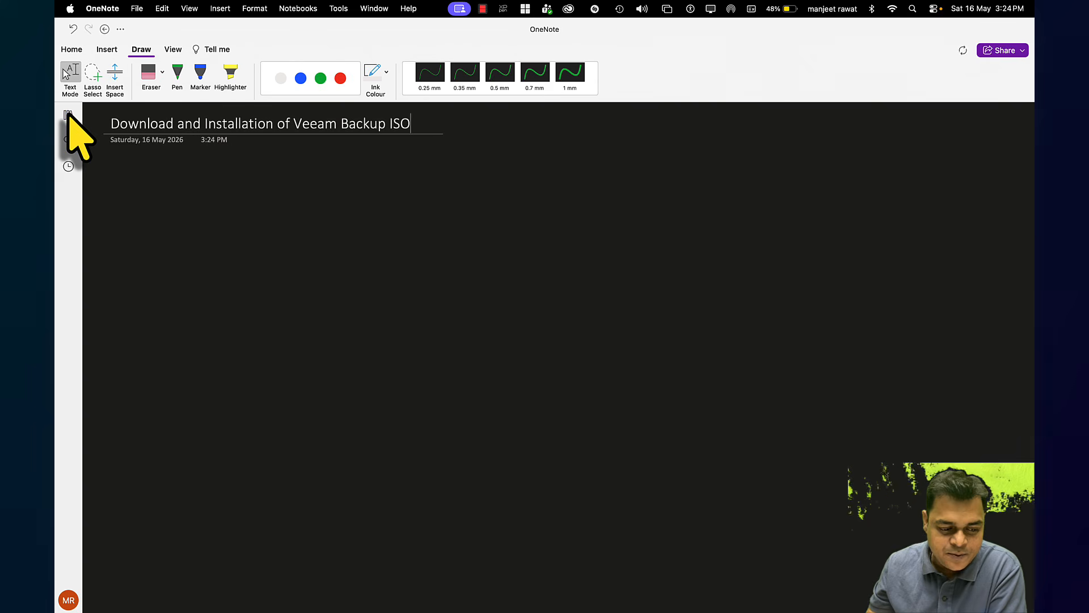
key(super+space)
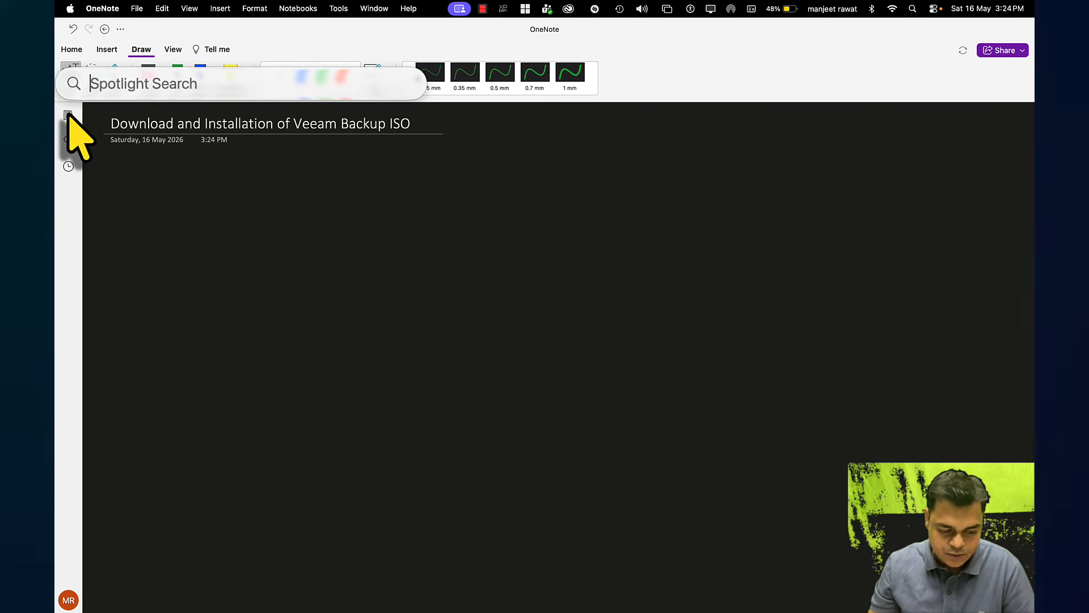
text(xpPenTablet)
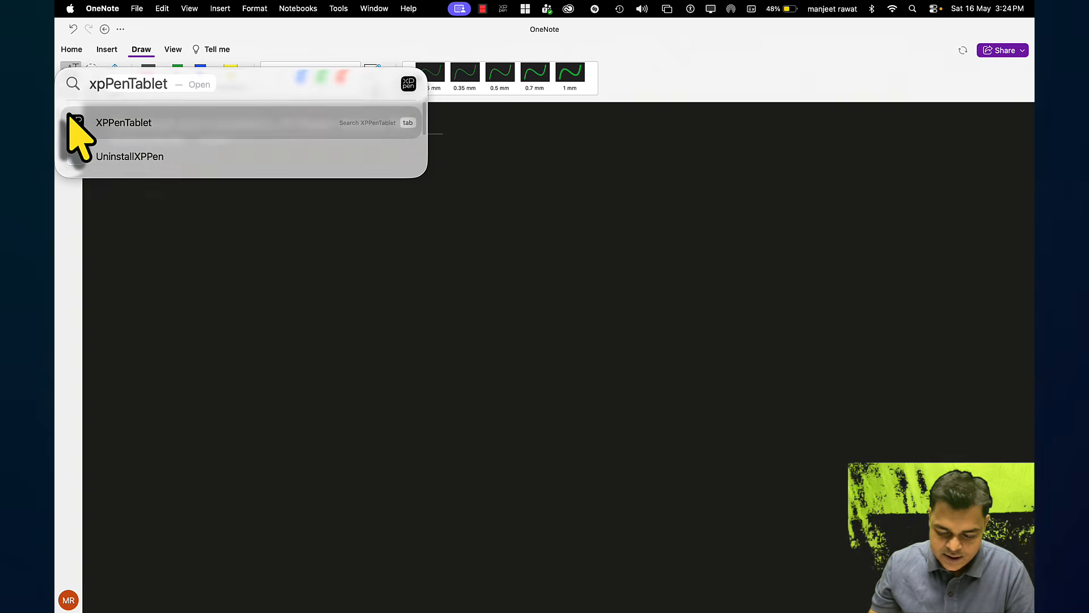
key(Return)
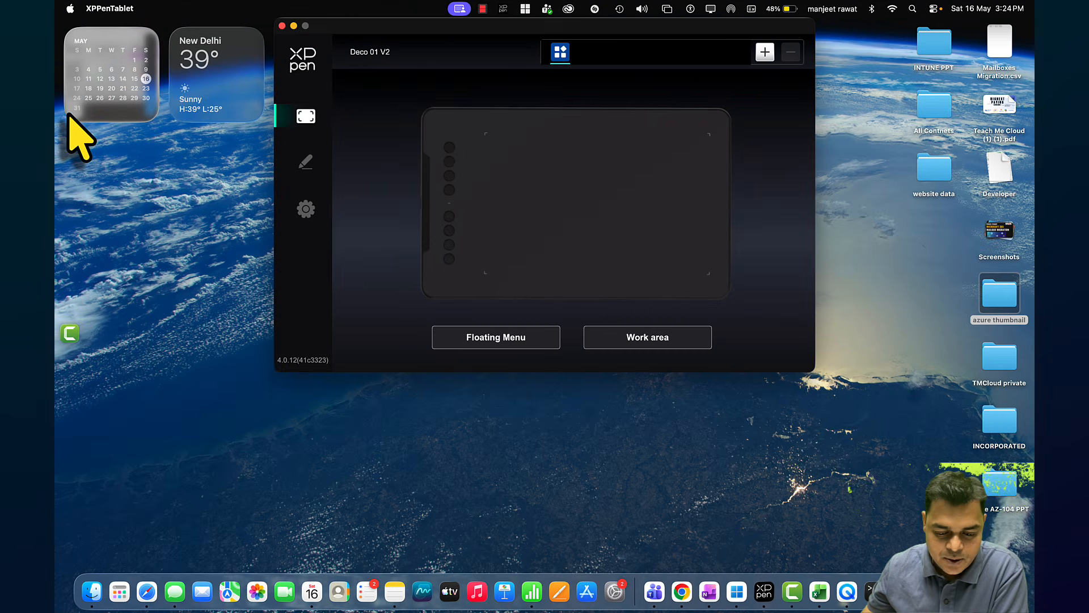
Set the tablet work area to Full area and return to the OneNote page
click(674, 344)
click(642, 339)
key(ctrl+Right)
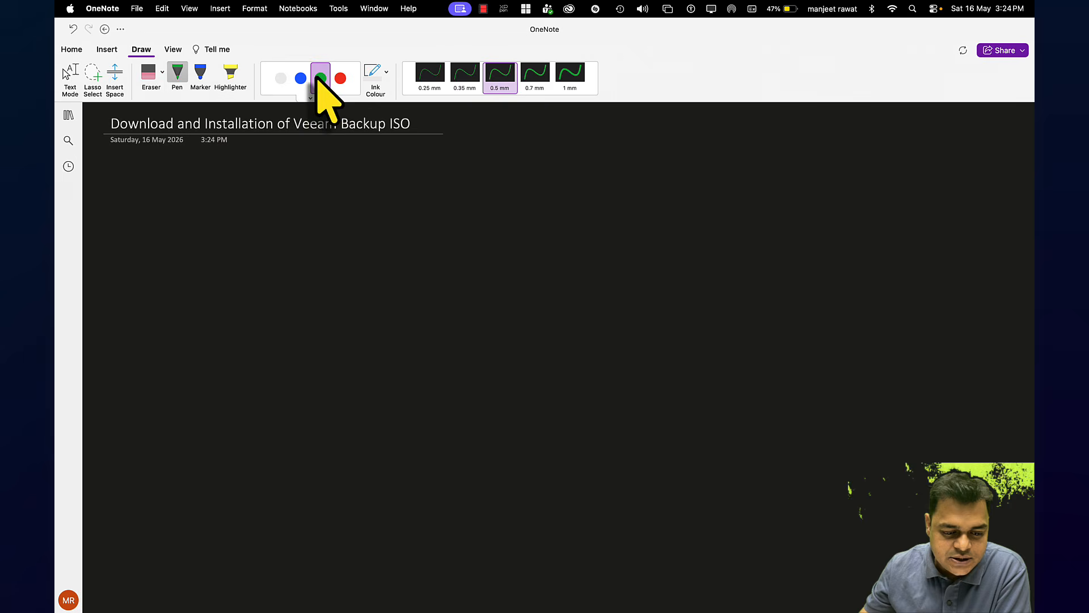
Sketch a green computer monitor with a stand using a 1 mm pen
click(570, 73)
drag(221, 208, 221, 223)
mouse_move(222, 259)
mouse_down()
mouse_move(284, 214)
mouse_move(221, 267)
mouse_move(249, 288)
mouse_up()
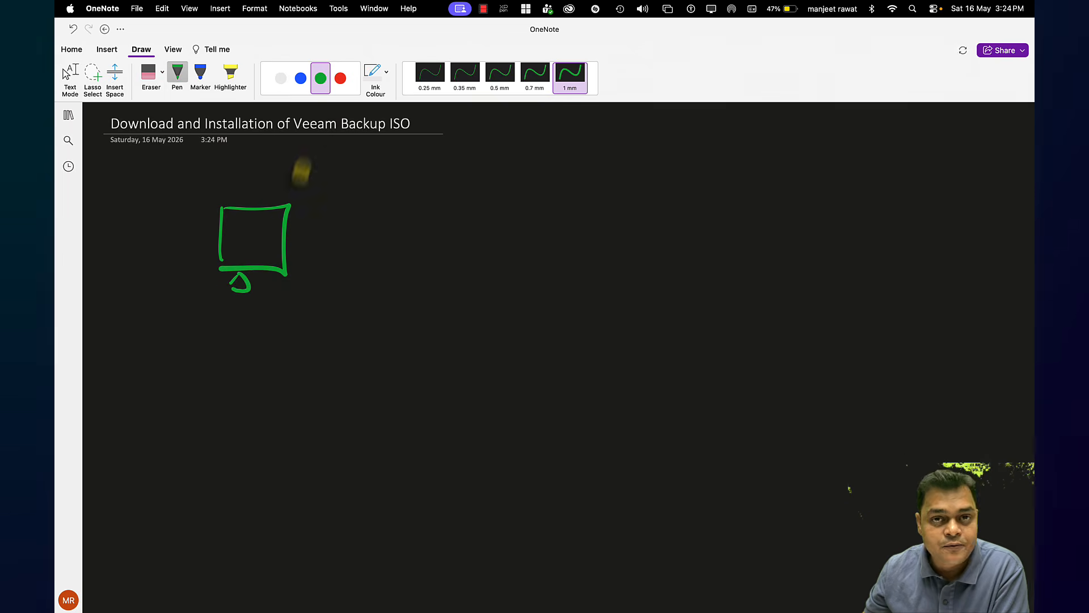
Handwrite three blue arrowed steps: download VMware Workstation, install on base machine, create VM for Server 2019
click(301, 78)
key(Escape)
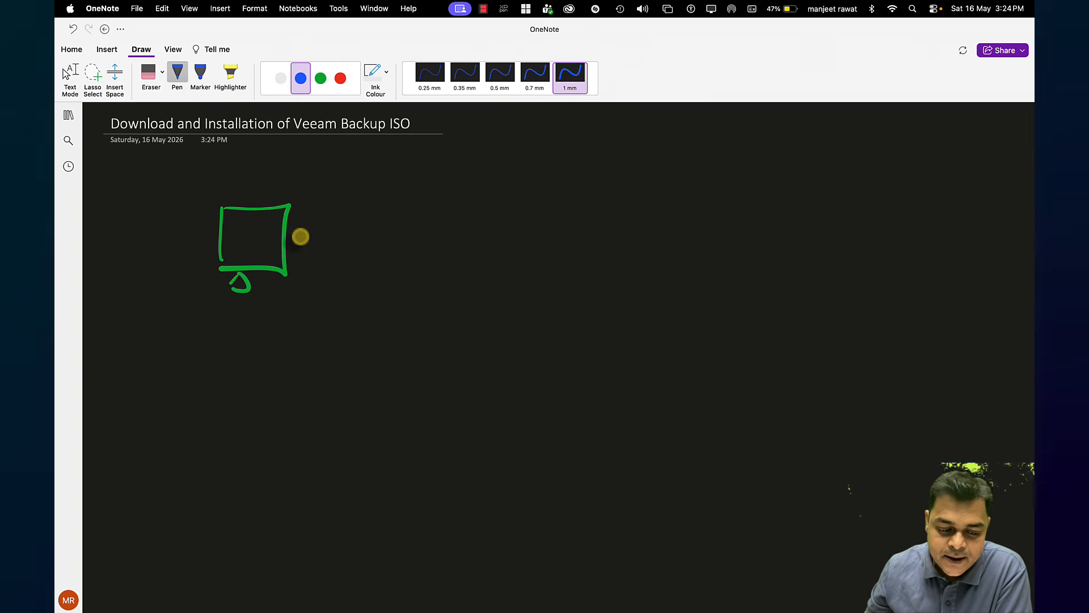
mouse_move(327, 196)
mouse_down()
mouse_move(486, 190)
mouse_move(493, 200)
mouse_move(490, 186)
mouse_move(496, 206)
mouse_up()
mouse_move(513, 199)
mouse_down()
mouse_move(552, 187)
mouse_move(555, 200)
mouse_move(625, 187)
mouse_move(876, 191)
mouse_up()
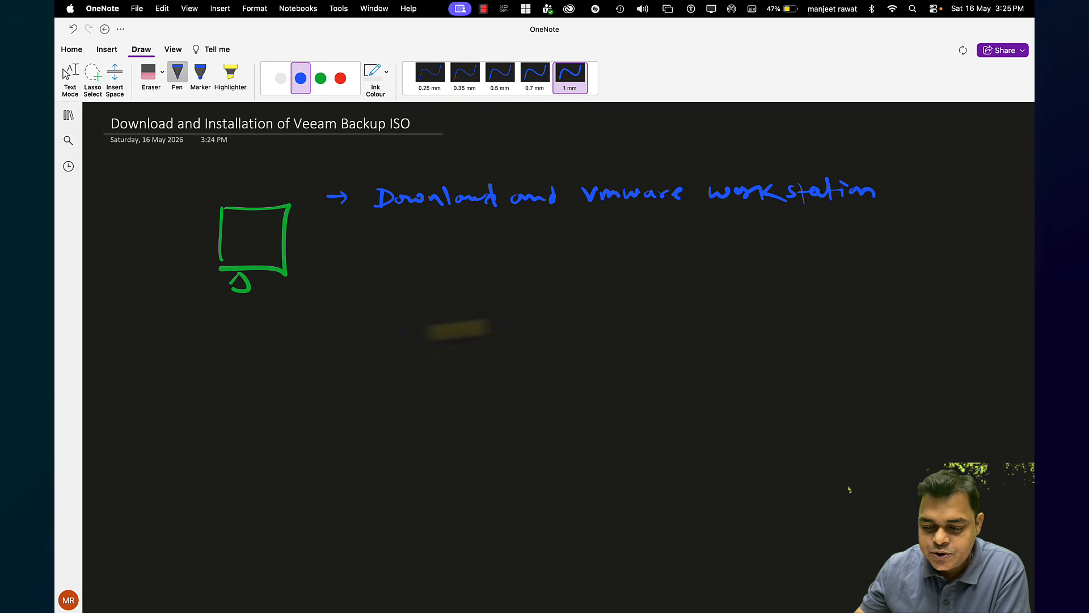
drag(321, 254, 754, 239)
mouse_move(323, 310)
mouse_down()
mouse_move(504, 297)
mouse_move(579, 311)
mouse_move(742, 290)
mouse_move(802, 298)
mouse_move(828, 286)
mouse_move(849, 302)
mouse_up()
click(866, 289)
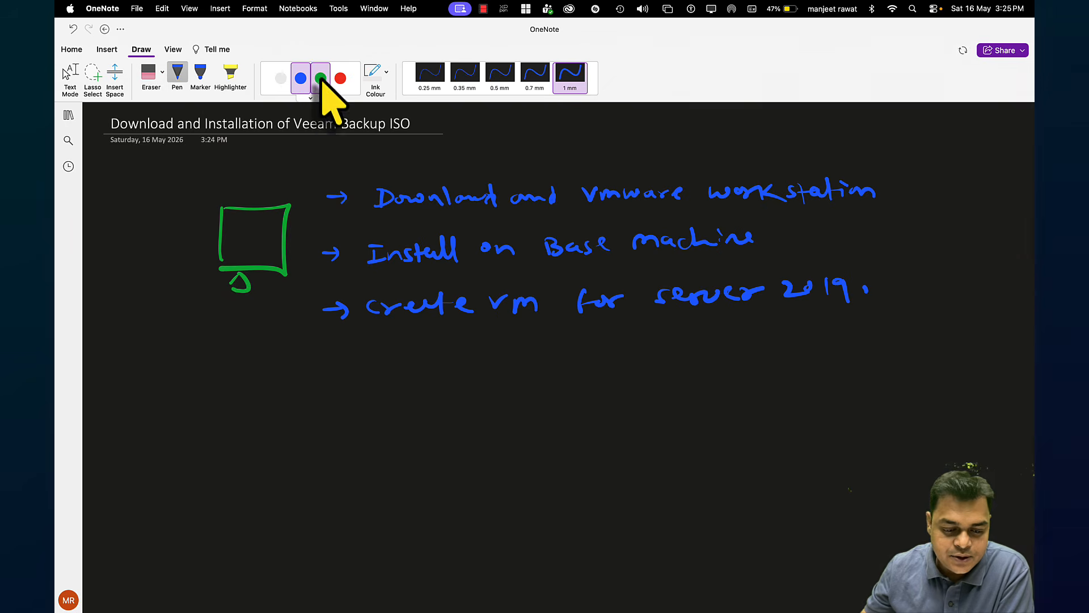
Write the VM specs in green under create vm: 12GB RAM, 4 core CPU, 120GB HDD
click(321, 78)
mouse_move(388, 330)
mouse_down()
mouse_move(393, 355)
mouse_move(405, 353)
mouse_up()
mouse_move(414, 340)
mouse_down()
mouse_move(426, 352)
mouse_move(492, 352)
mouse_up()
mouse_move(497, 347)
mouse_down()
mouse_move(542, 336)
mouse_move(551, 355)
mouse_move(585, 348)
mouse_up()
mouse_move(612, 339)
mouse_down()
mouse_move(605, 347)
mouse_move(624, 345)
mouse_move(594, 355)
mouse_move(641, 339)
mouse_move(656, 346)
mouse_up()
drag(676, 343, 705, 338)
mouse_move(709, 333)
mouse_down()
mouse_move(735, 356)
mouse_move(772, 343)
mouse_up()
mouse_move(789, 334)
mouse_down()
mouse_move(877, 338)
mouse_move(897, 323)
mouse_move(900, 341)
mouse_up()
key(Escape)
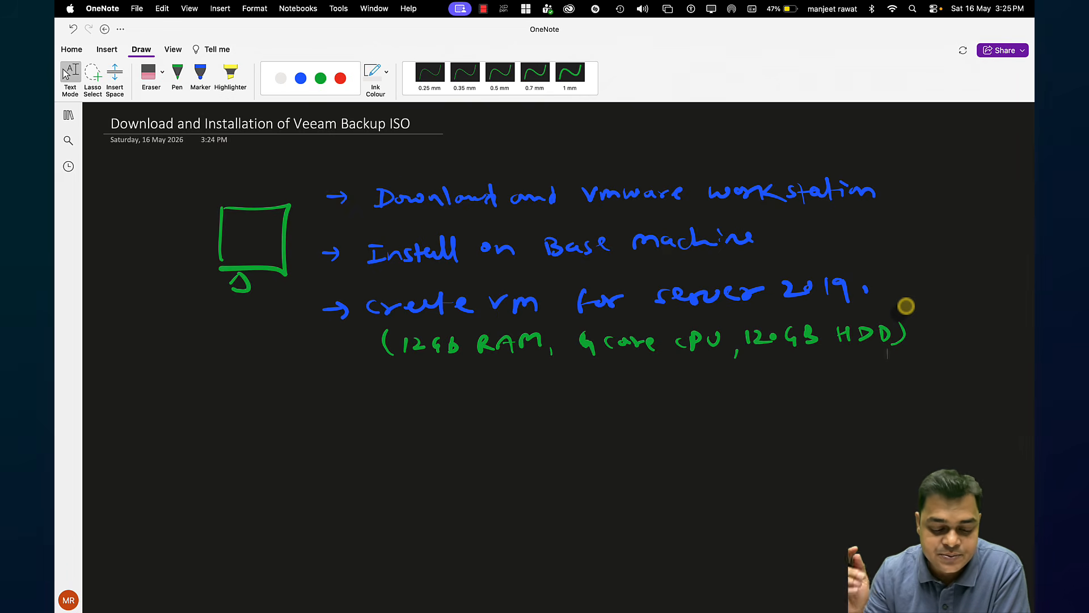
Handwrite blue arrowed steps to download the Veeam Backup ISO and install it on Server 2019
click(320, 78)
click(300, 78)
mouse_move(321, 393)
mouse_down()
mouse_move(530, 406)
mouse_move(587, 391)
mouse_move(656, 398)
mouse_move(736, 384)
mouse_move(830, 398)
mouse_move(988, 397)
mouse_up()
drag(305, 462, 337, 464)
mouse_move(363, 453)
mouse_down()
mouse_move(364, 462)
mouse_move(617, 460)
mouse_move(690, 475)
mouse_move(823, 455)
mouse_up()
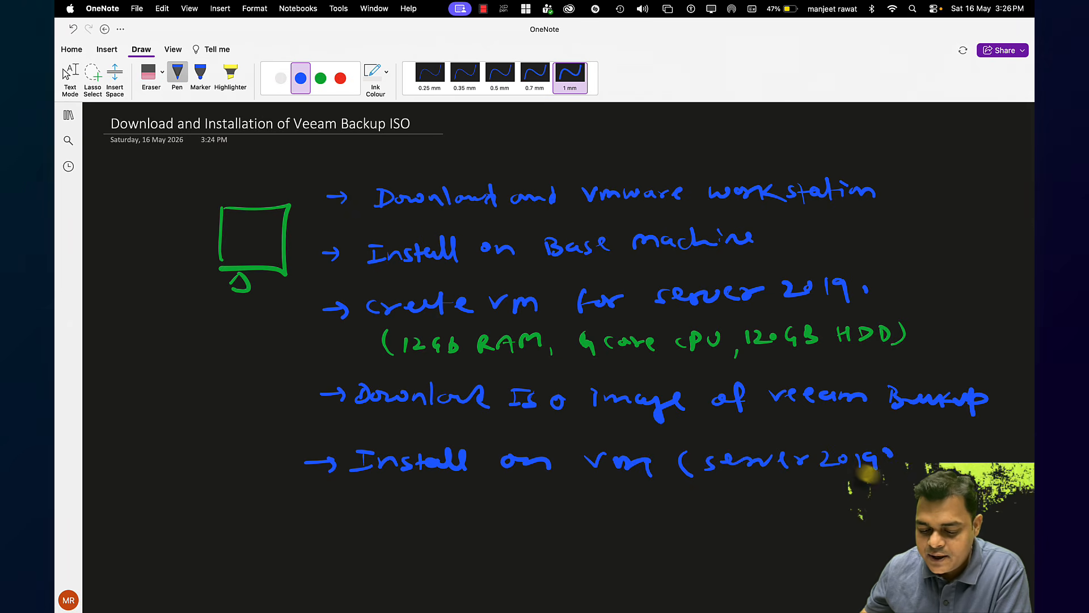
drag(890, 456, 881, 475)
key(Escape)
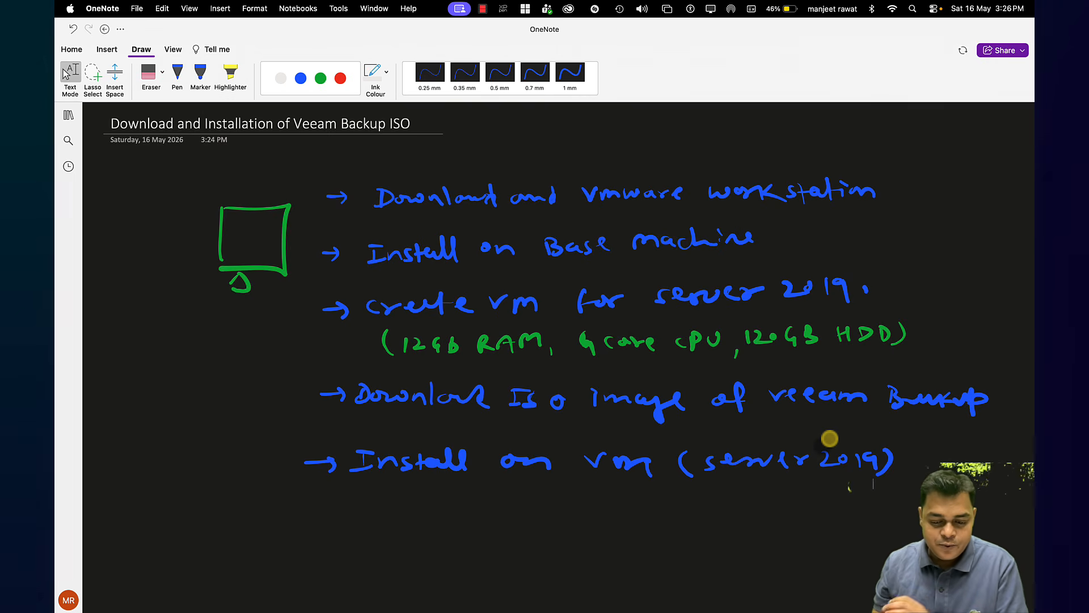
On the remote Windows desktop, refresh the desktop and launch VMware Workstation Pro 17
key(ctrl+Right)
key(ctrl+Right)
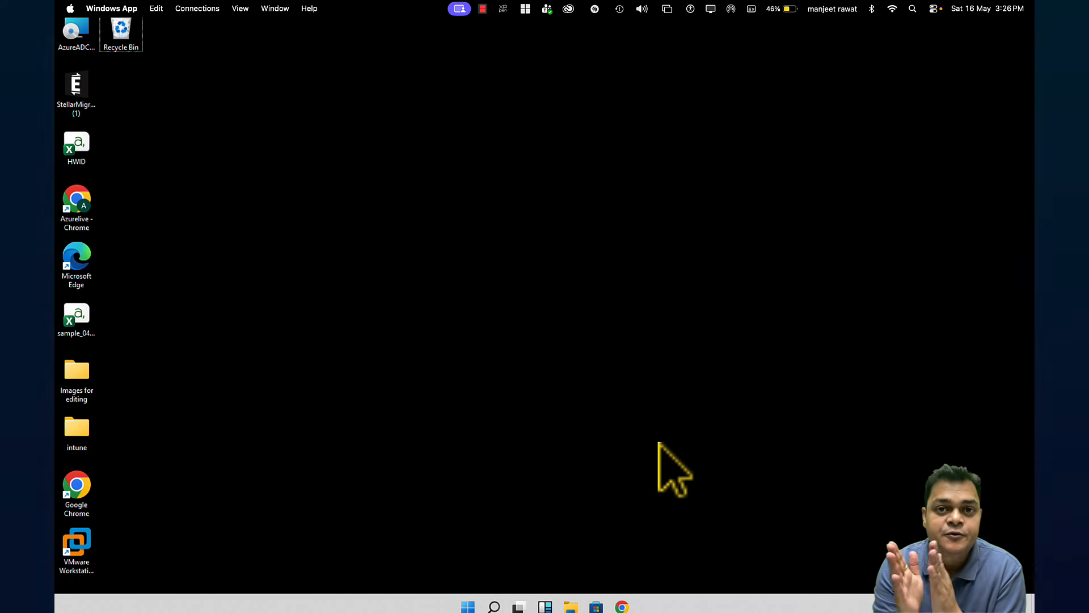
key(ctrl+Left)
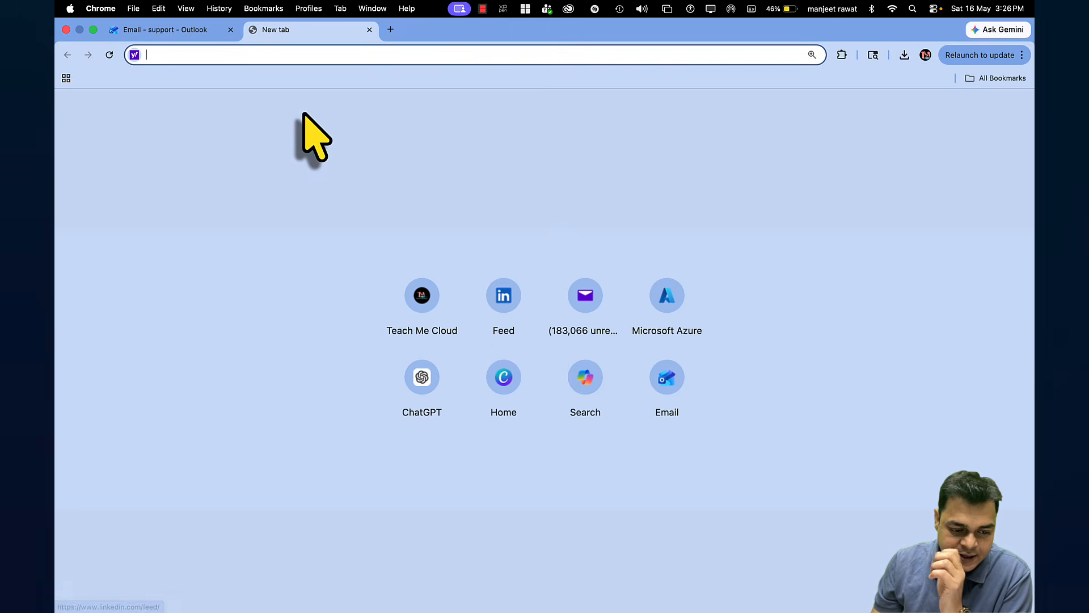
key(ctrl+Right)
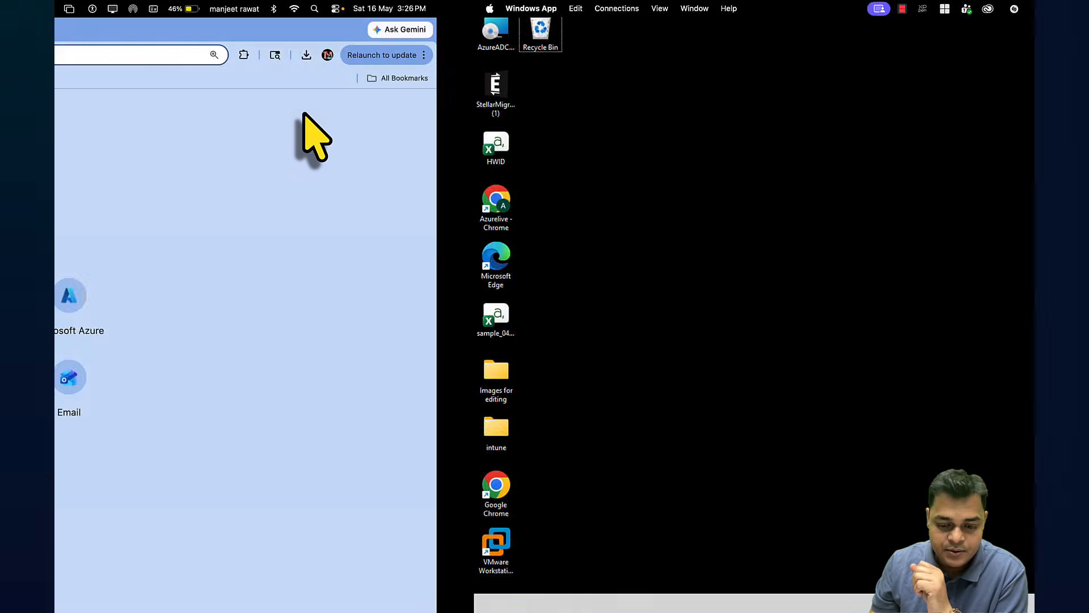
key(ctrl+Left)
key(ctrl+Right)
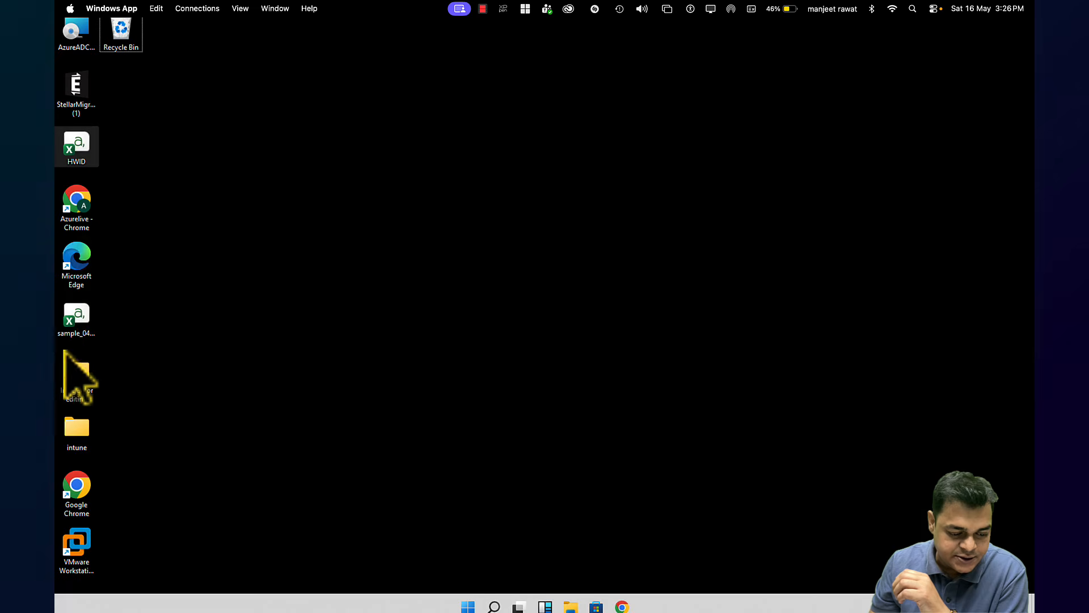
click(82, 559)
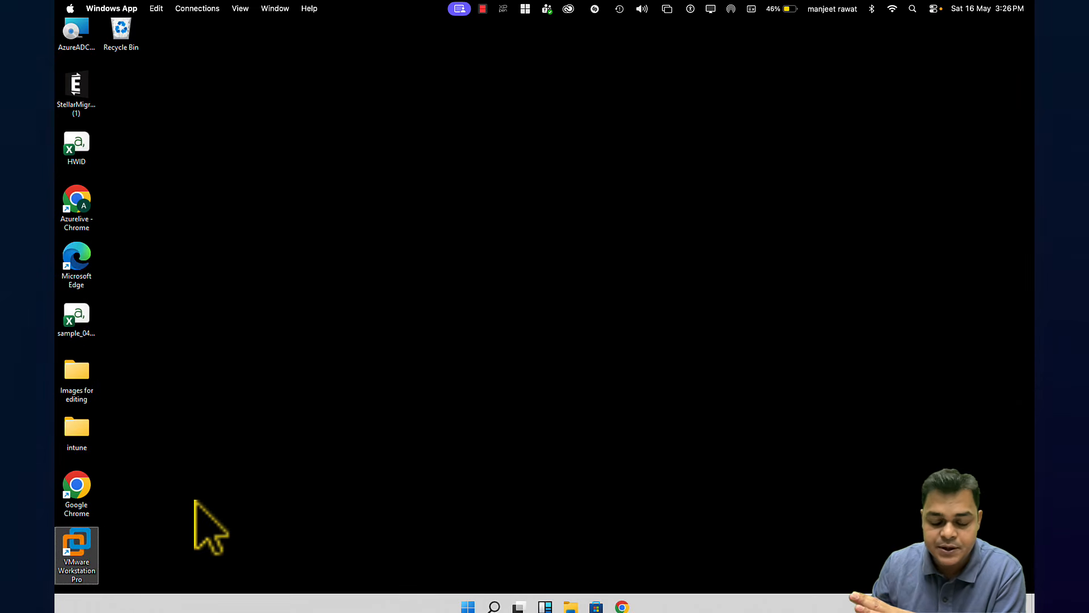
right_click(322, 324)
click(358, 354)
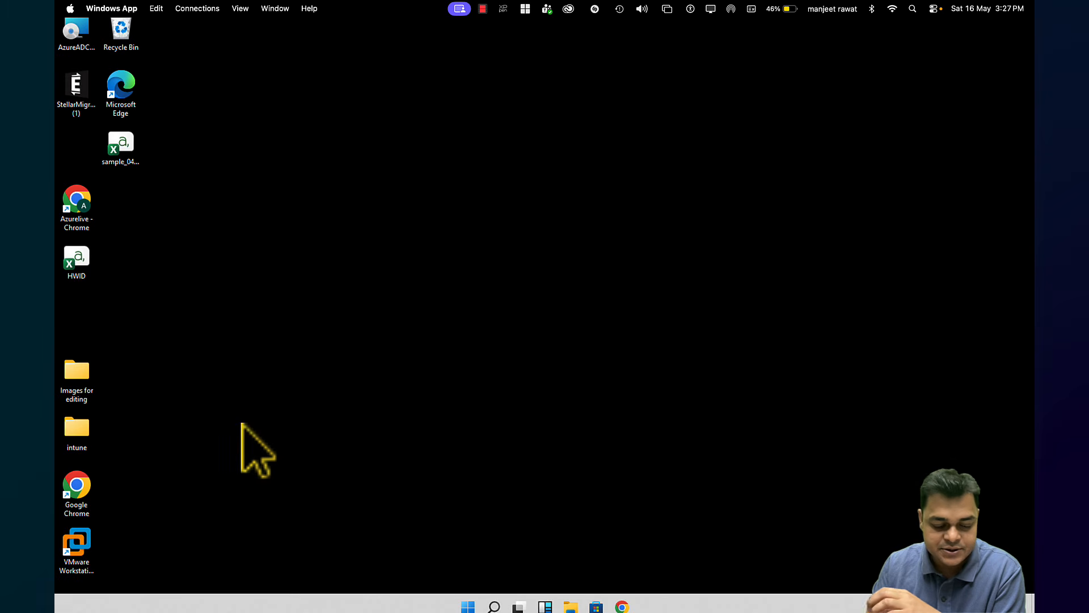
click(86, 536)
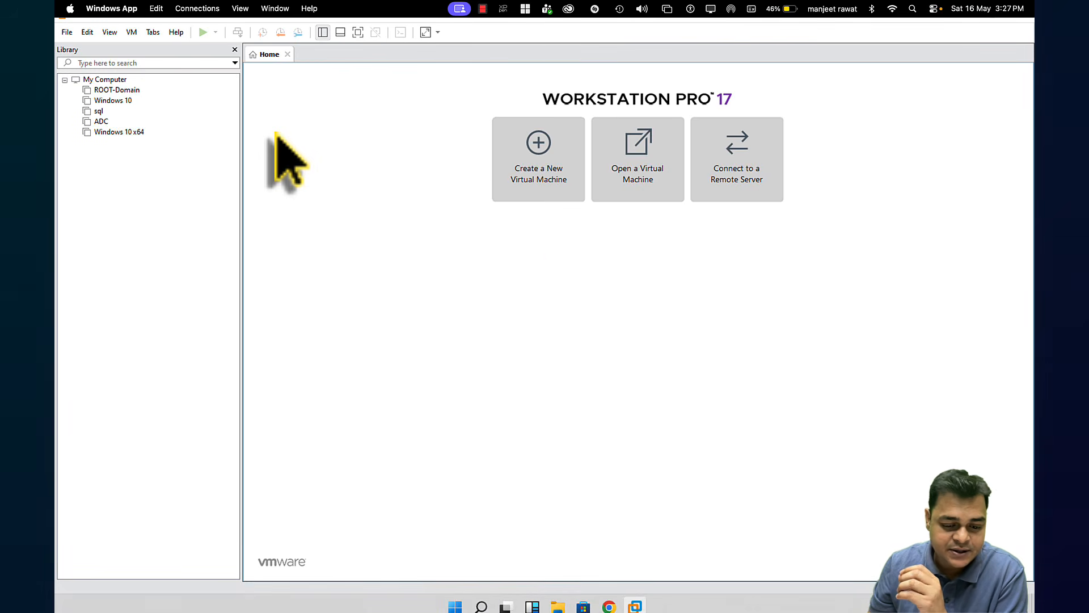
Load the Google homepage in Chrome's new tab
key(ctrl+Left)
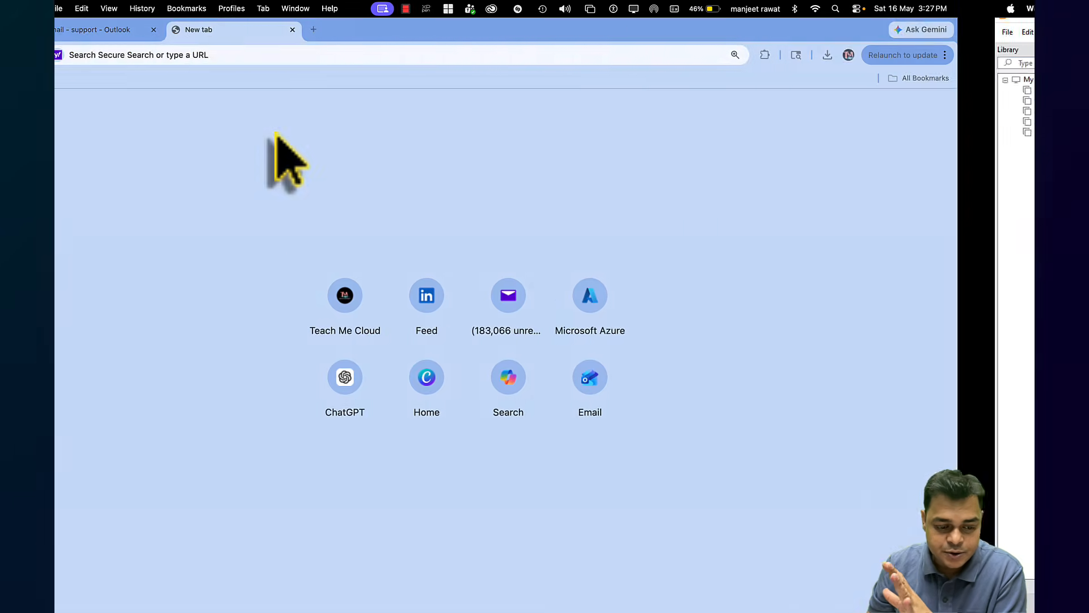
text(google)
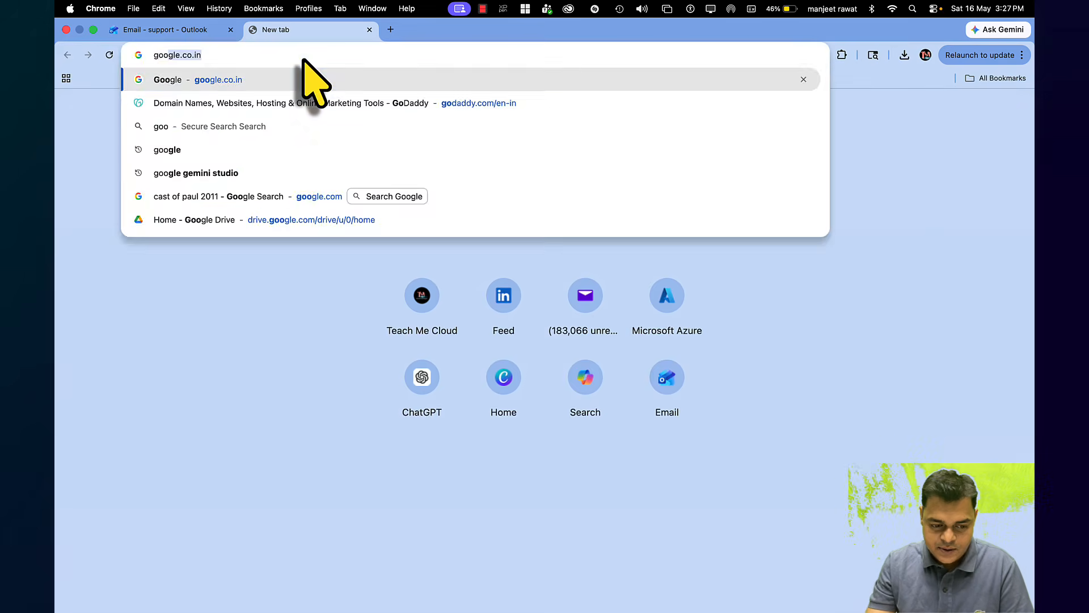
key(Return)
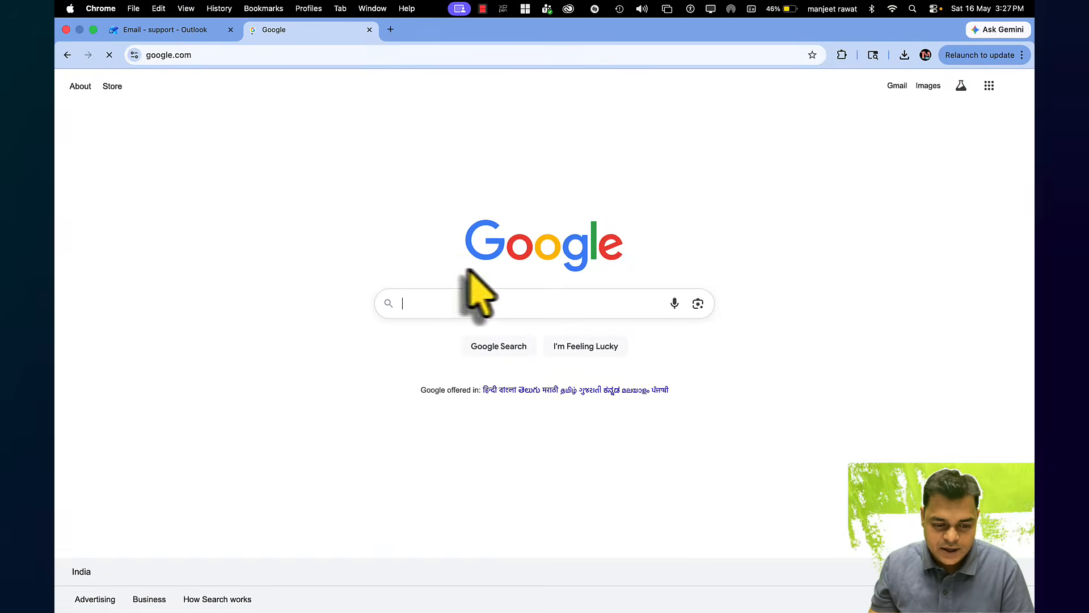
Search 'download veeam backup and replication iso' and open Veeam's Backup and Replication result
click(453, 304)
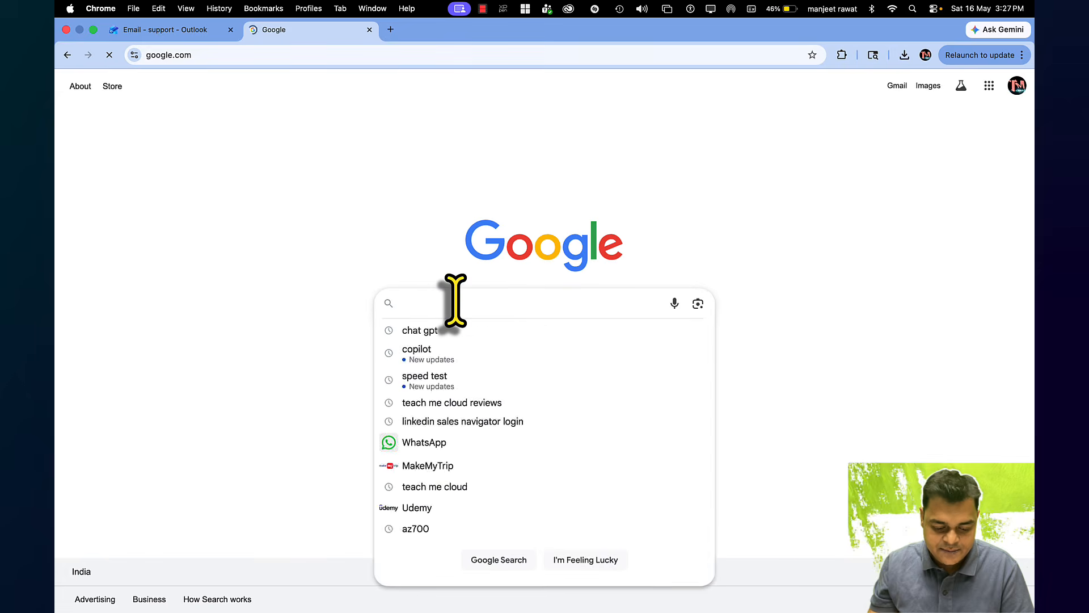
text(downlk)
key(BackSpace)
key(BackSpace)
key(BackSpace)
key(BackSpace)
key(BackSpace)
key(BackSpace)
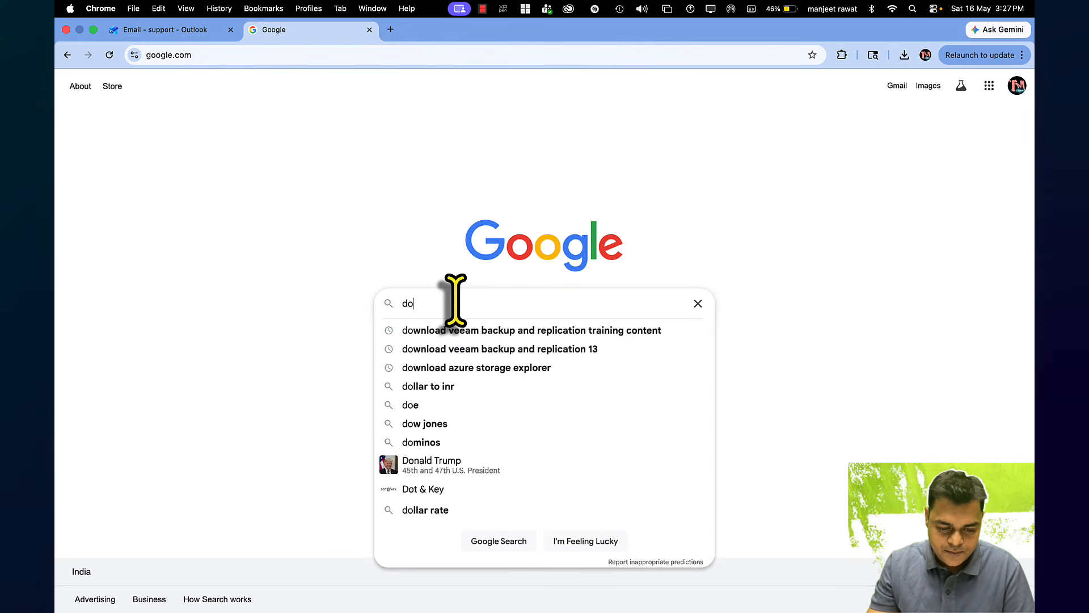
text(download vee)
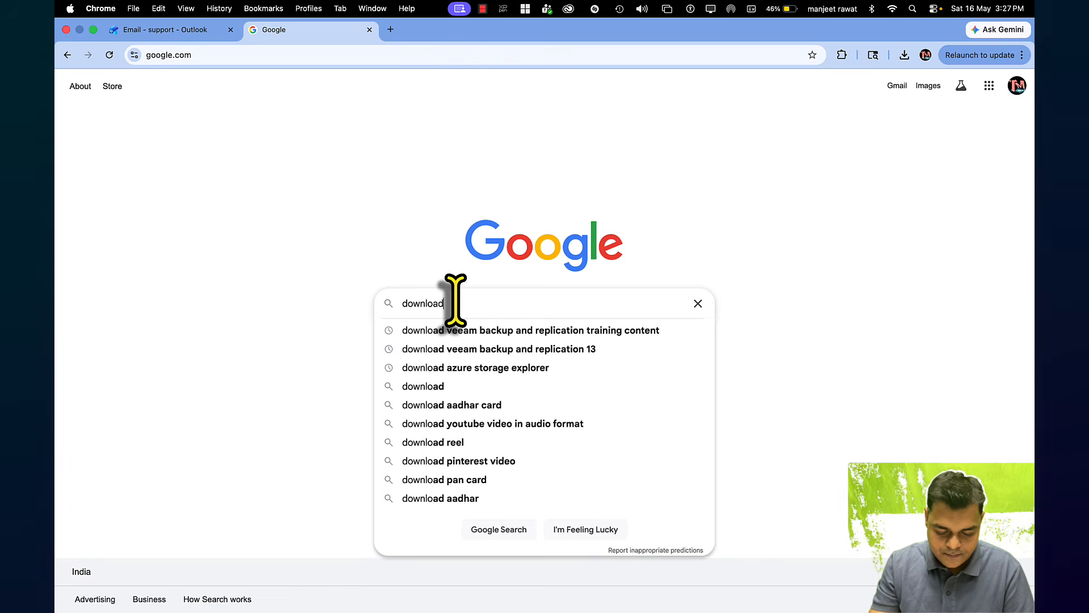
click(589, 331)
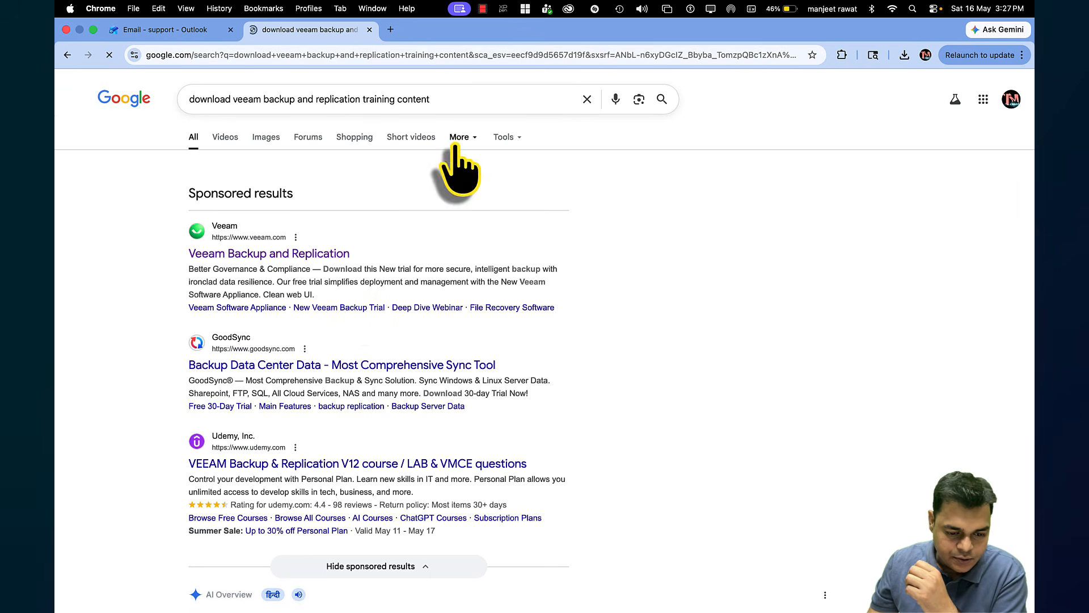
drag(362, 100, 516, 99)
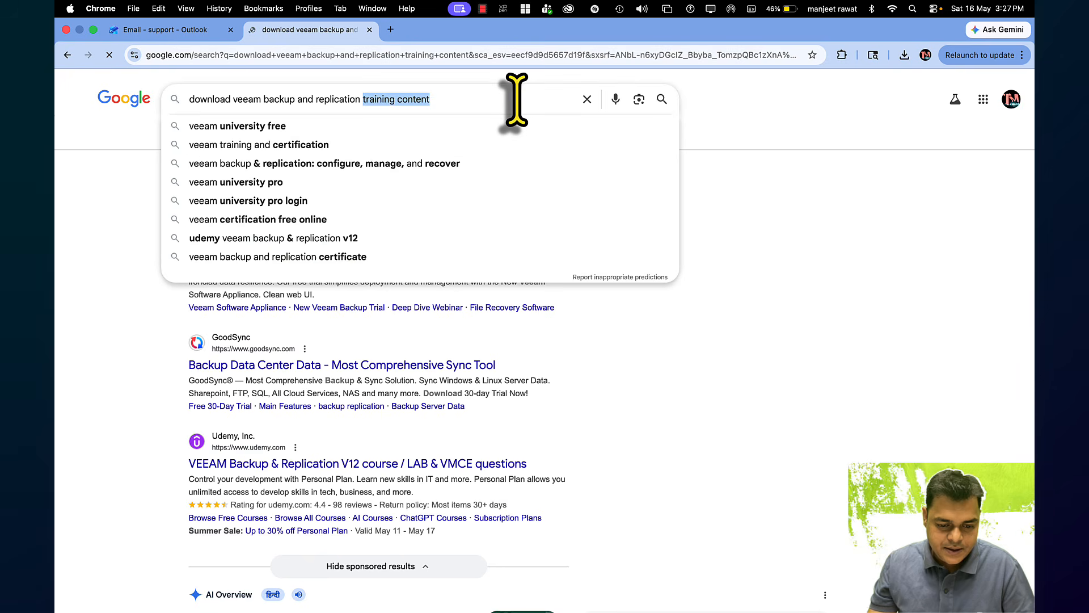
key(BackSpace)
text(iso)
key(Return)
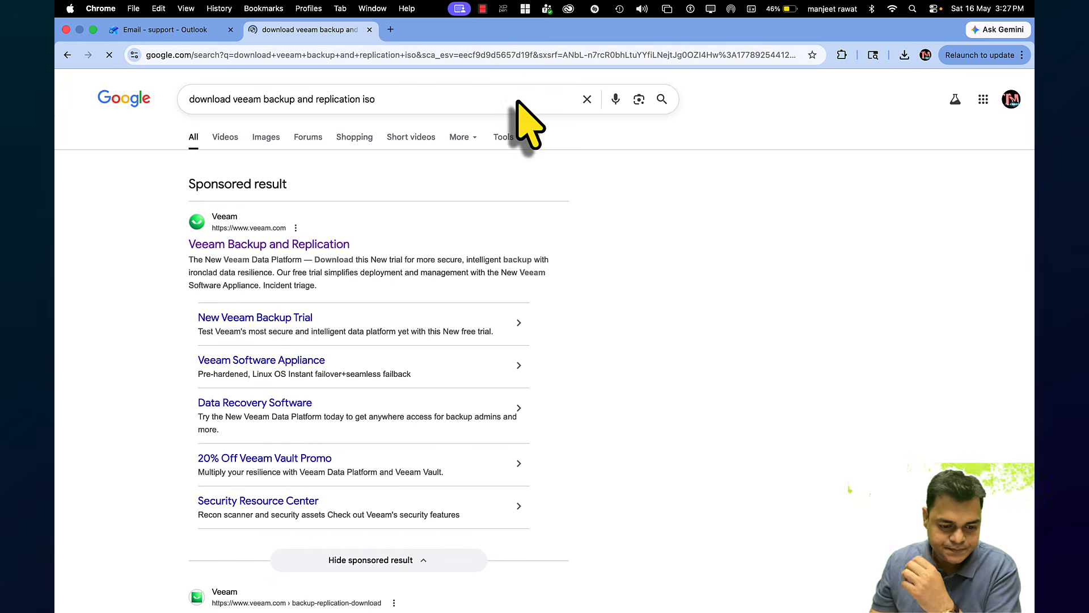
click(310, 248)
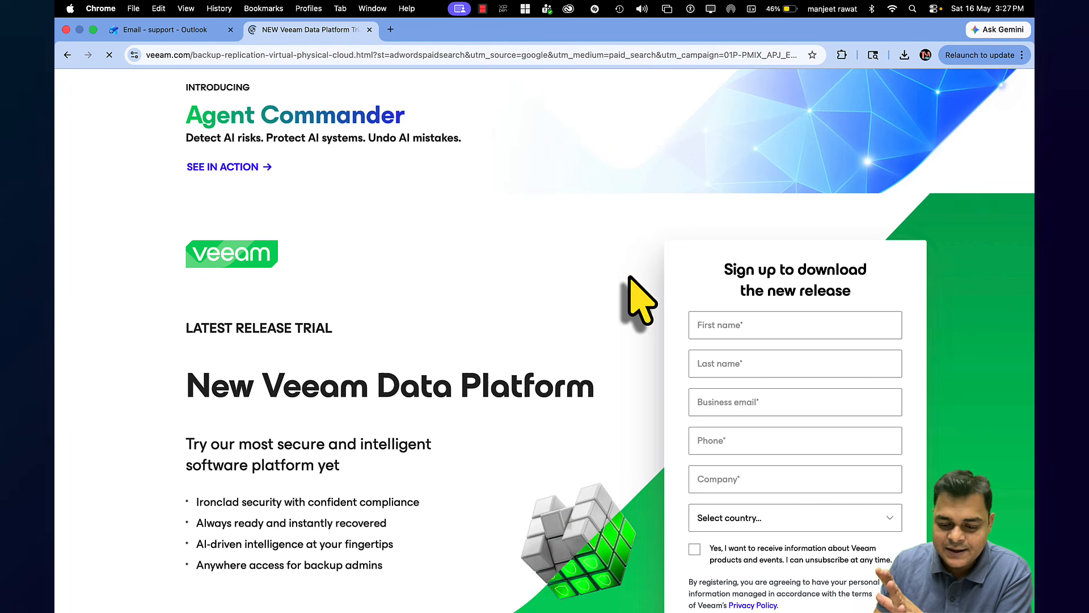
Enter the contact's first and last name in the trial form and start the business email
scroll(730, 312, down, 2)
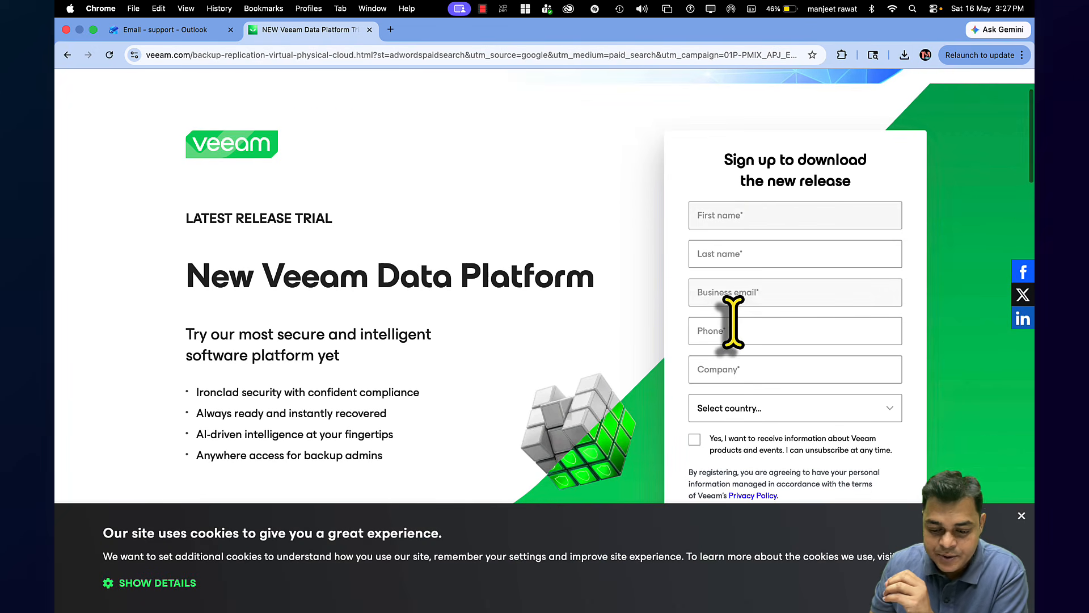
click(760, 216)
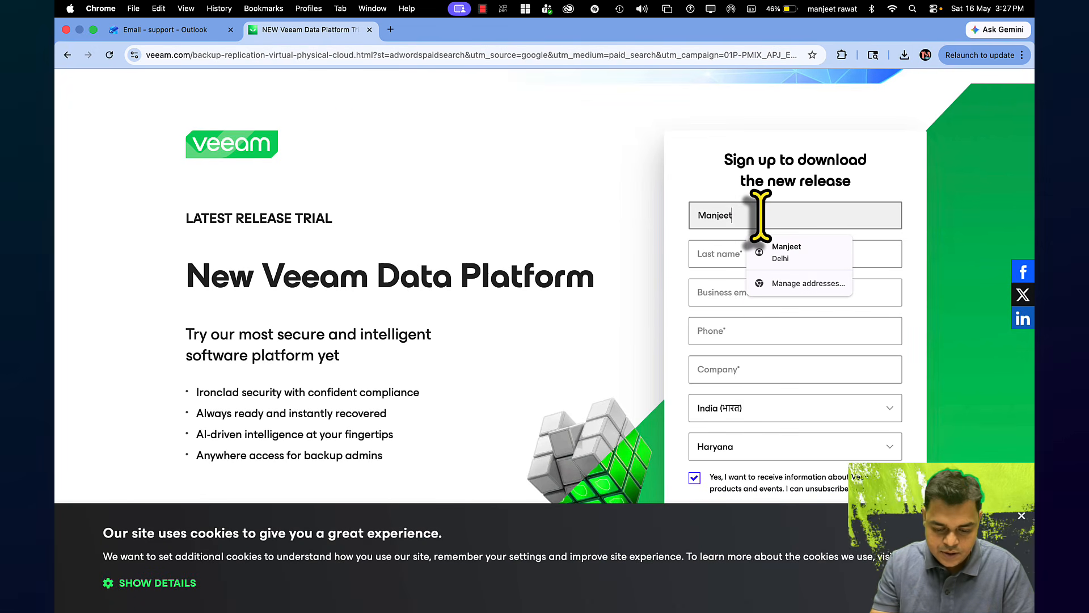
key(Tab)
key(Tab)
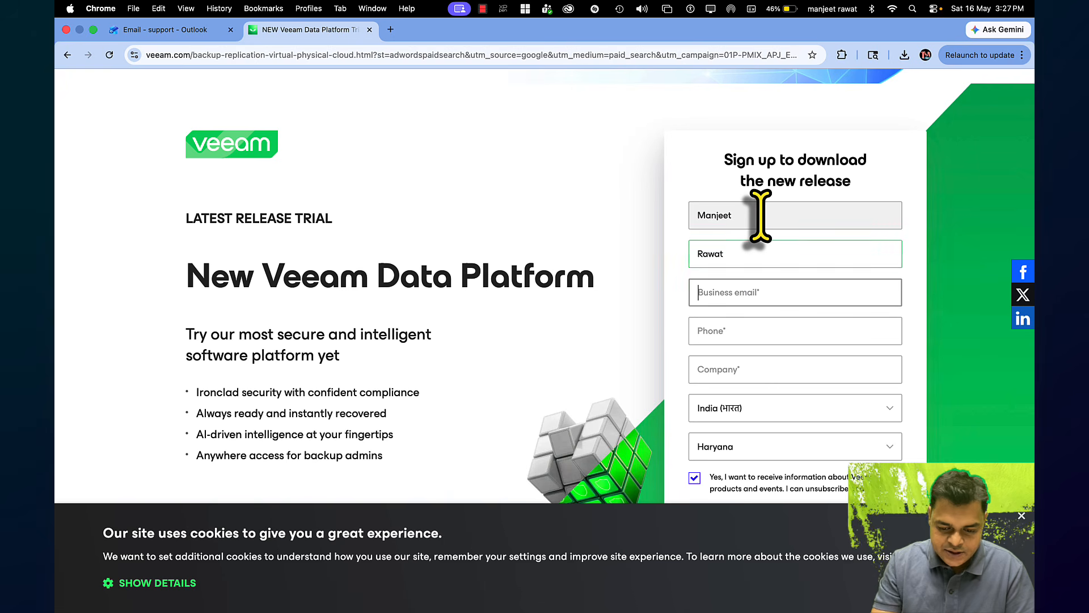
text(Te)
key(BackSpace)
key(BackSpace)
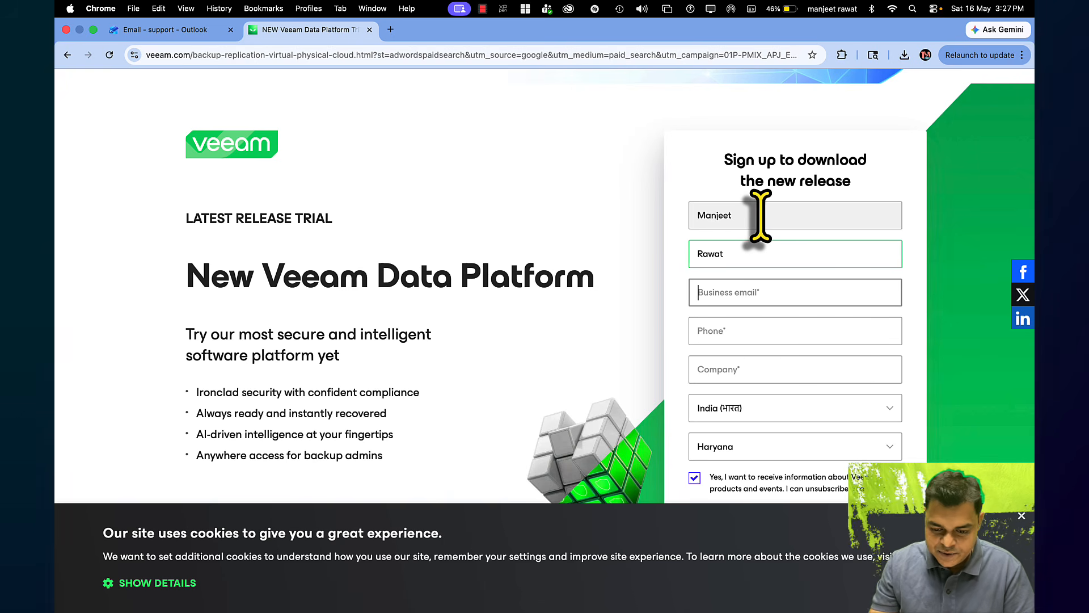
text(s)
Close DevTools and autofill the business email, phone number and company name
key(super+alt+i)
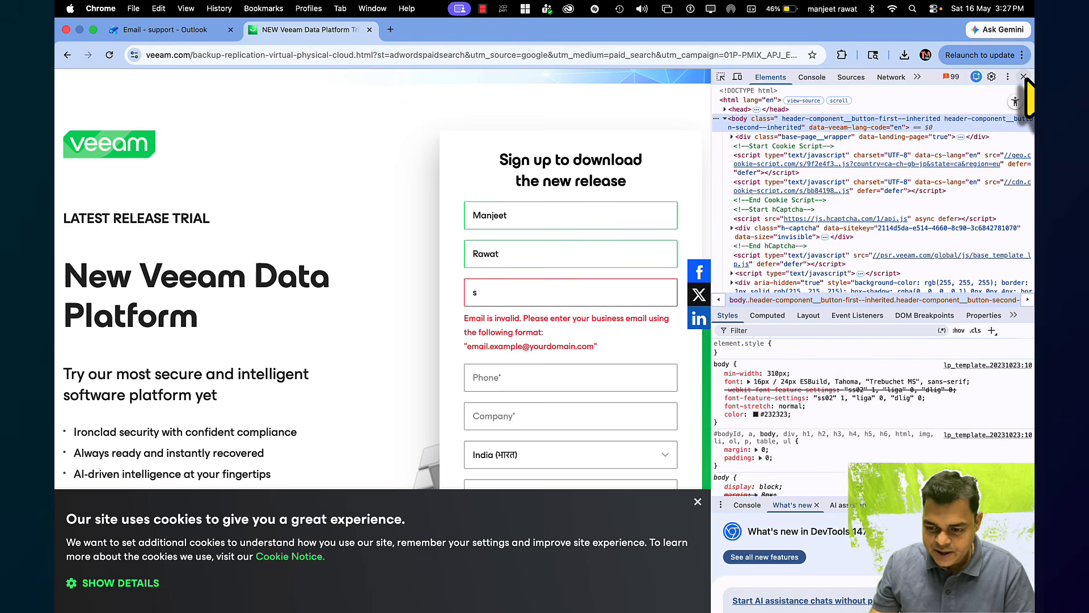
key(super+alt+i)
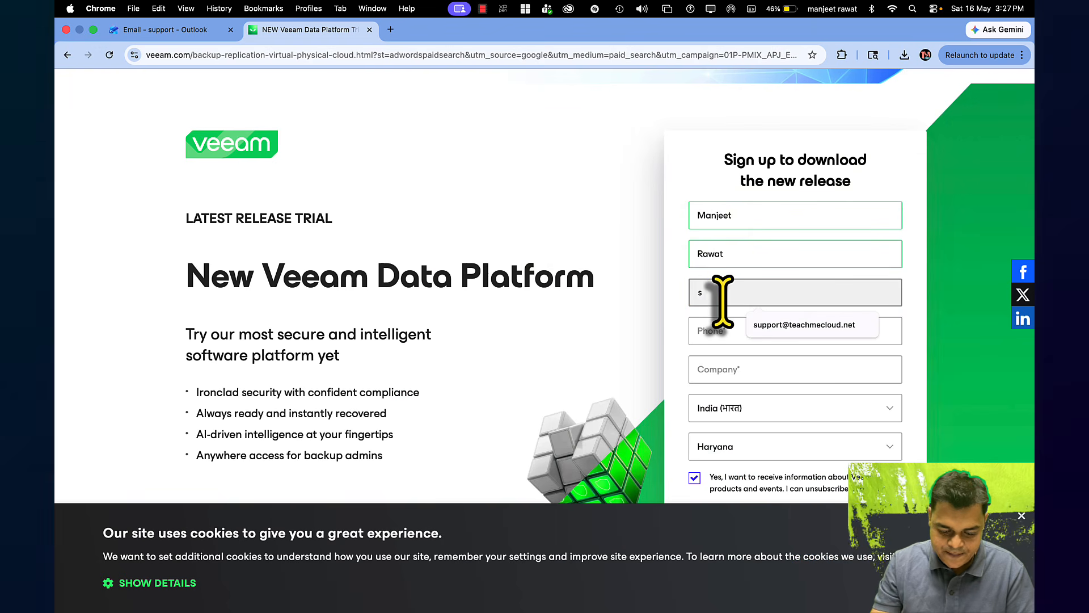
click(818, 325)
key(BackSpace)
key(BackSpace)
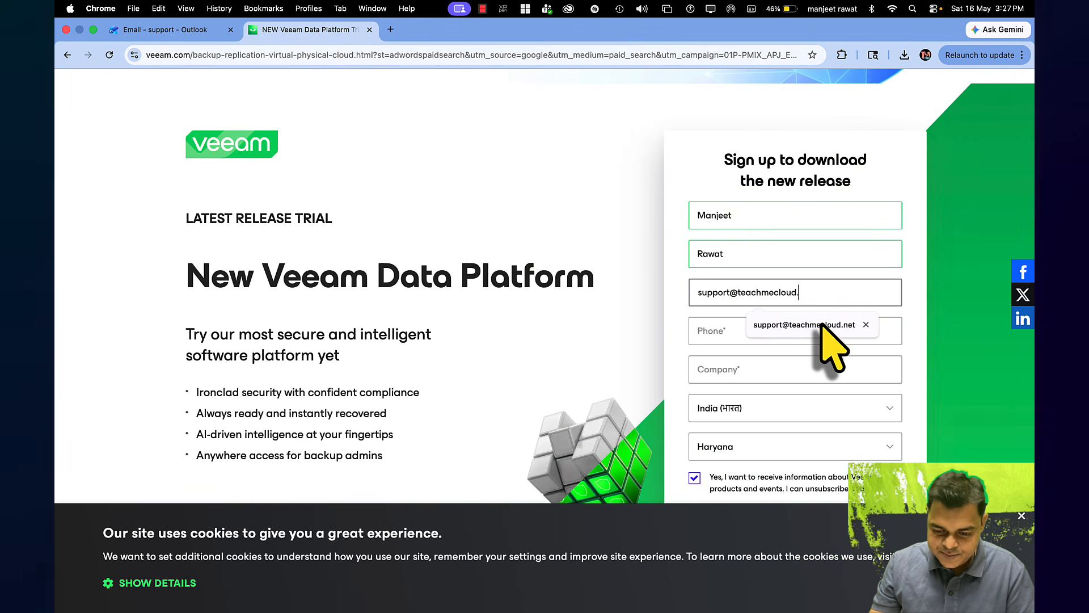
text(in)
click(821, 342)
click(827, 361)
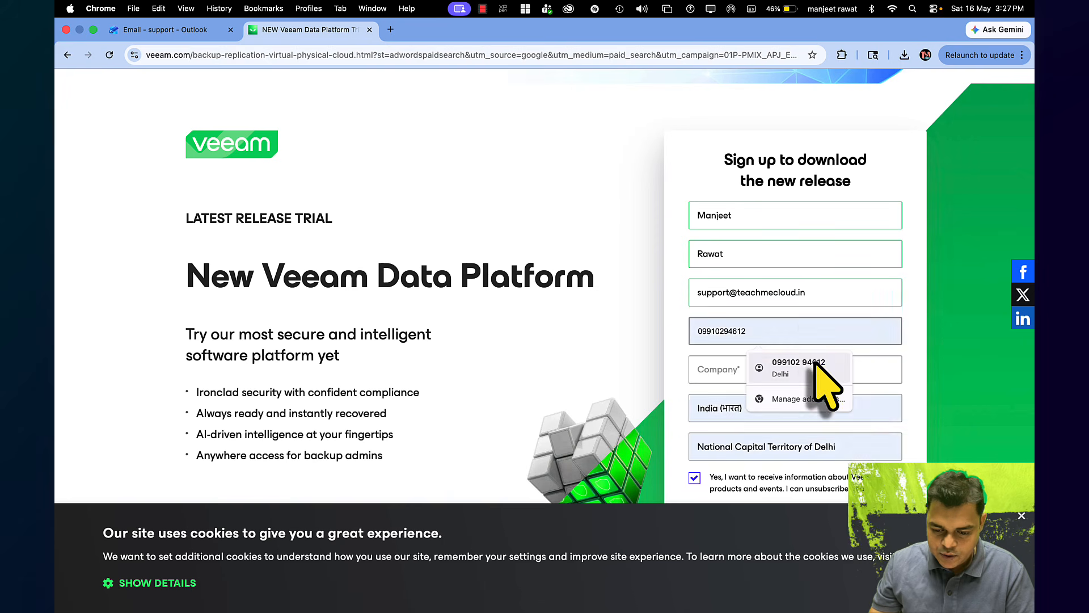
click(726, 376)
click(772, 400)
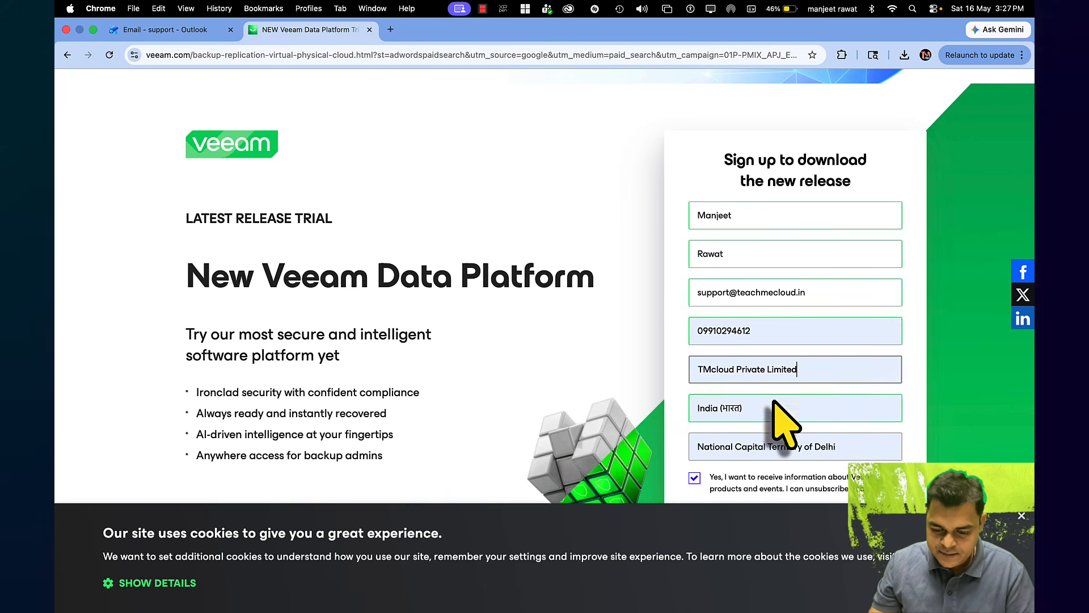
Submit the form with GET MY FREE TRIAL and dismiss the cookie notice
scroll(710, 421, down, 5)
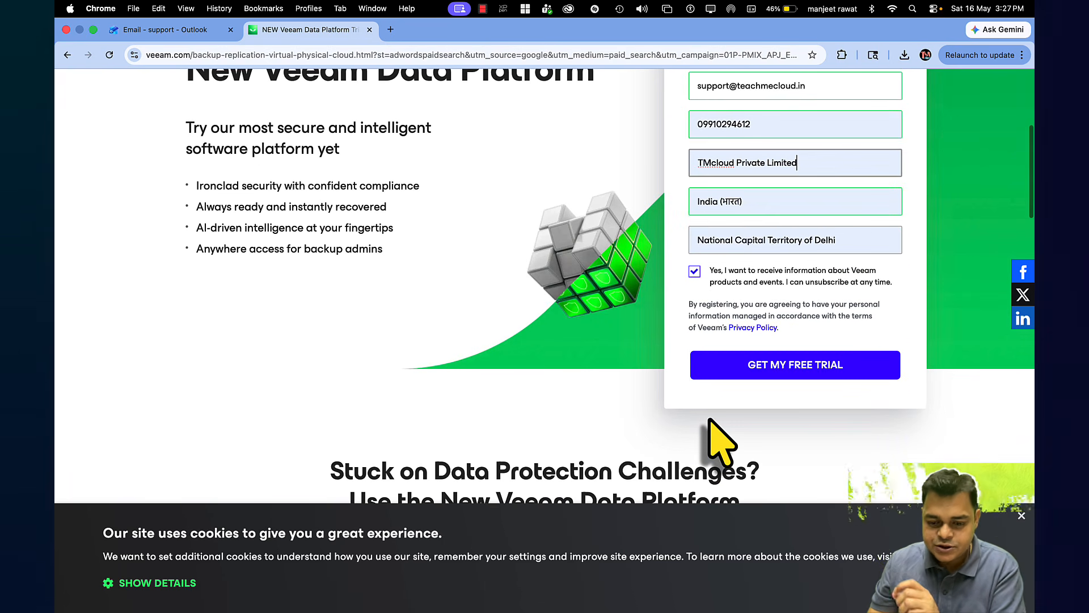
click(790, 368)
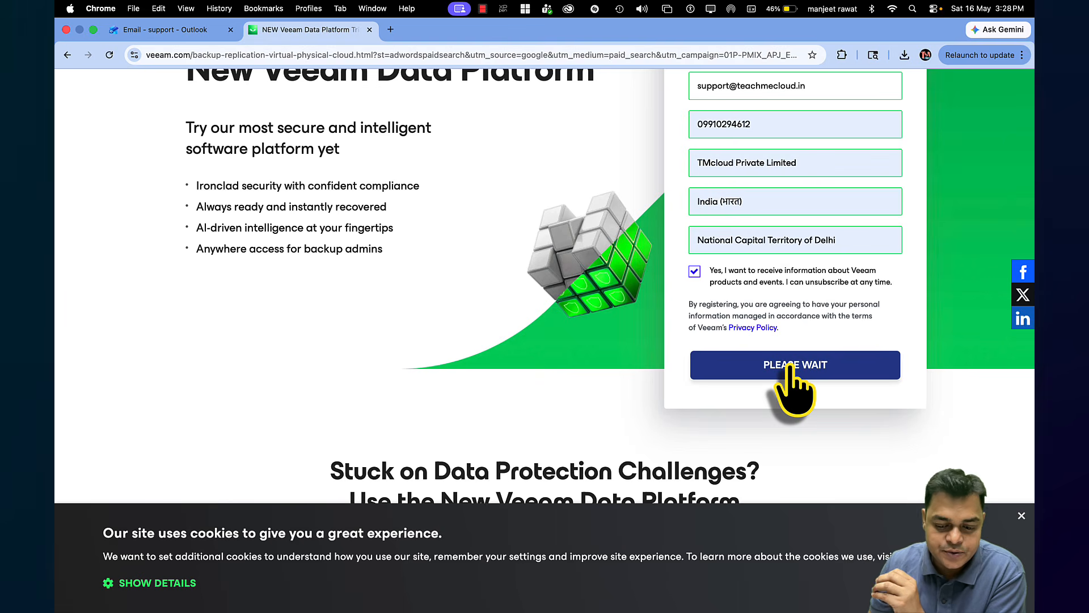
scroll(790, 365, up, 5)
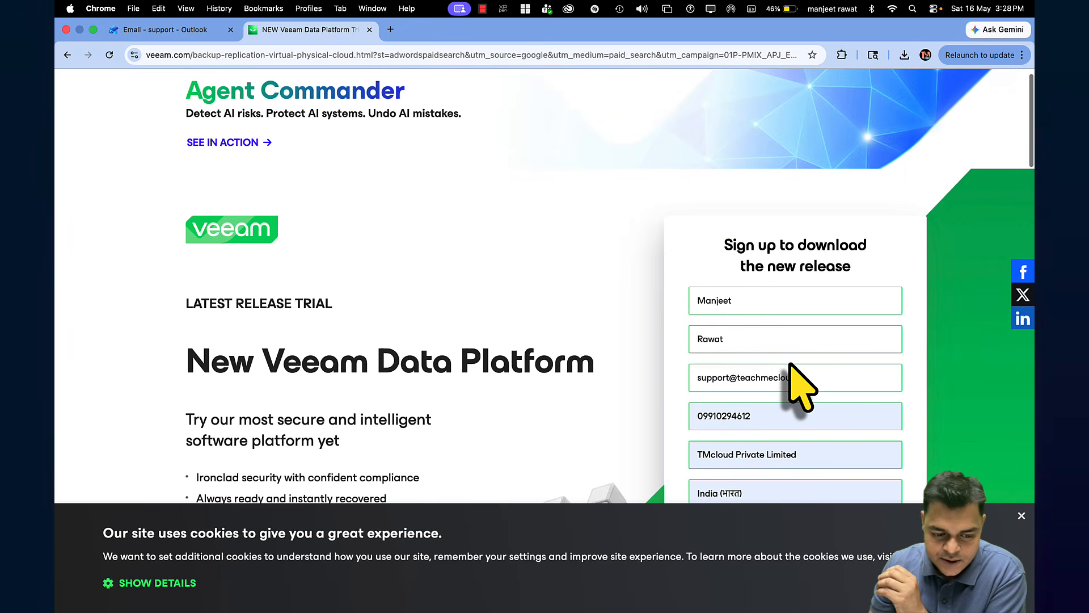
scroll(794, 380, down, 8)
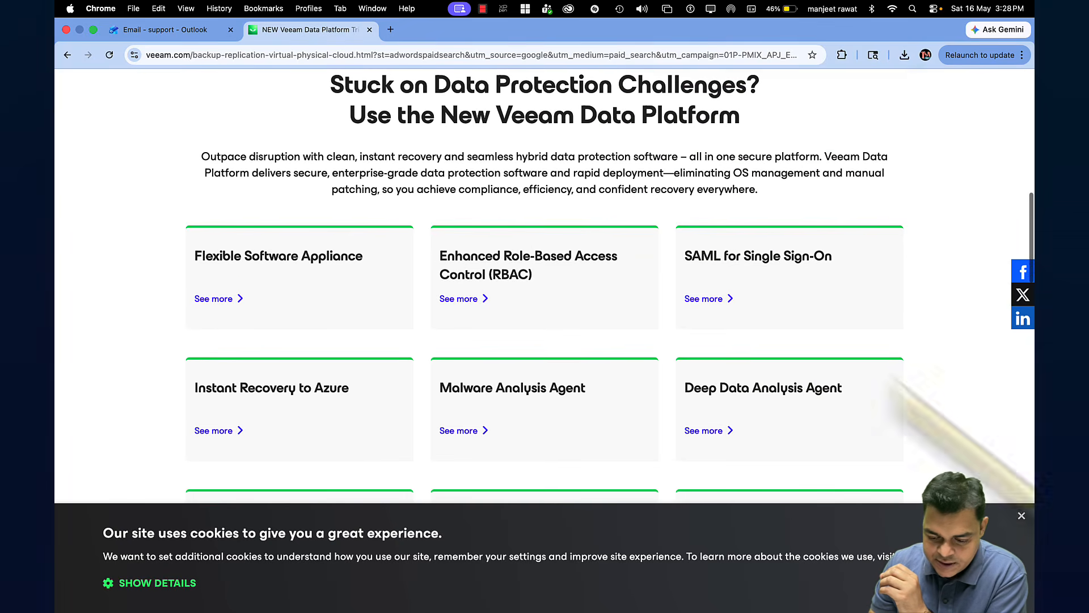
click(1021, 516)
scroll(761, 389, up, 6)
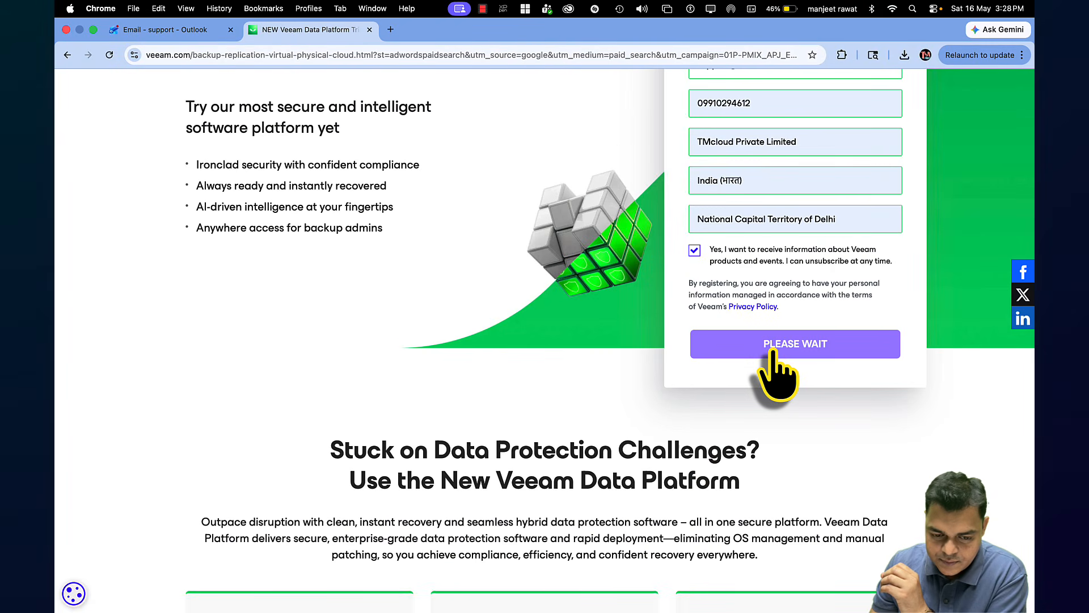
Open the newest Veeam 30-Day Evaluation Key email in Outlook and review its contents
click(170, 30)
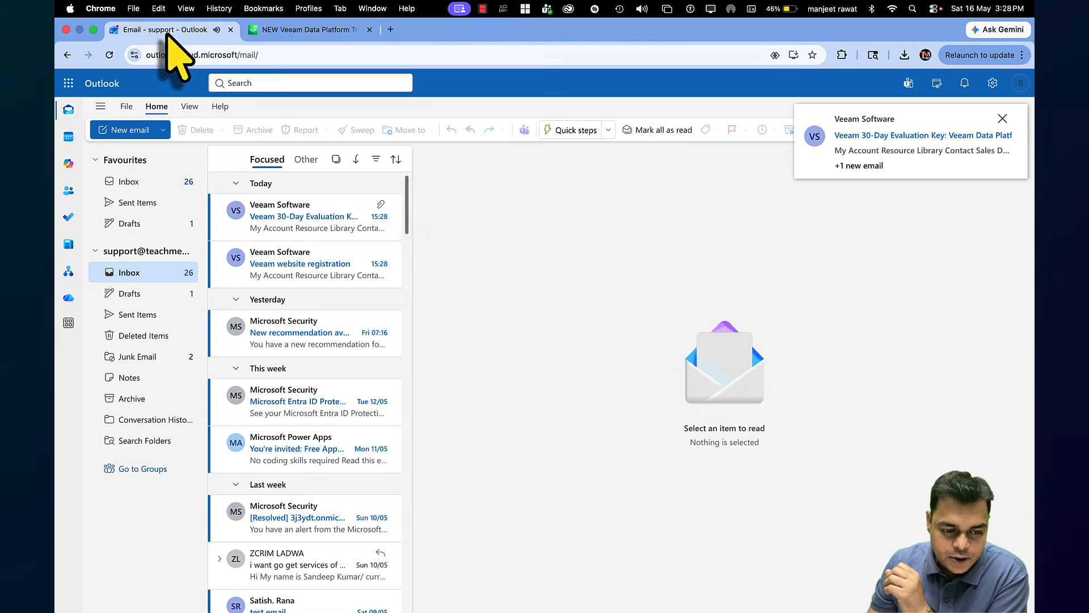
click(292, 219)
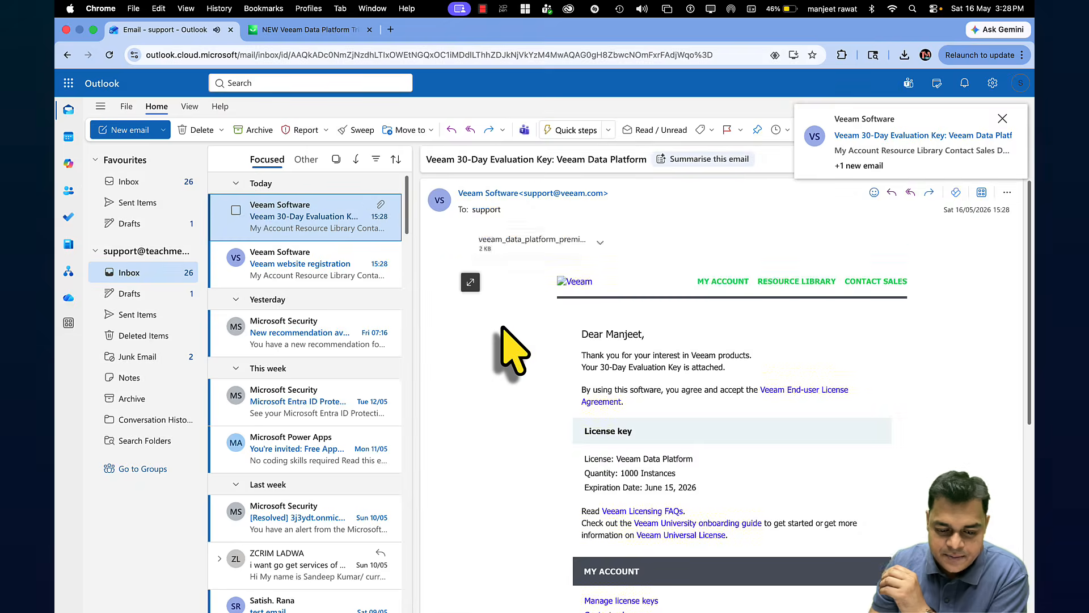
scroll(696, 415, down, 3)
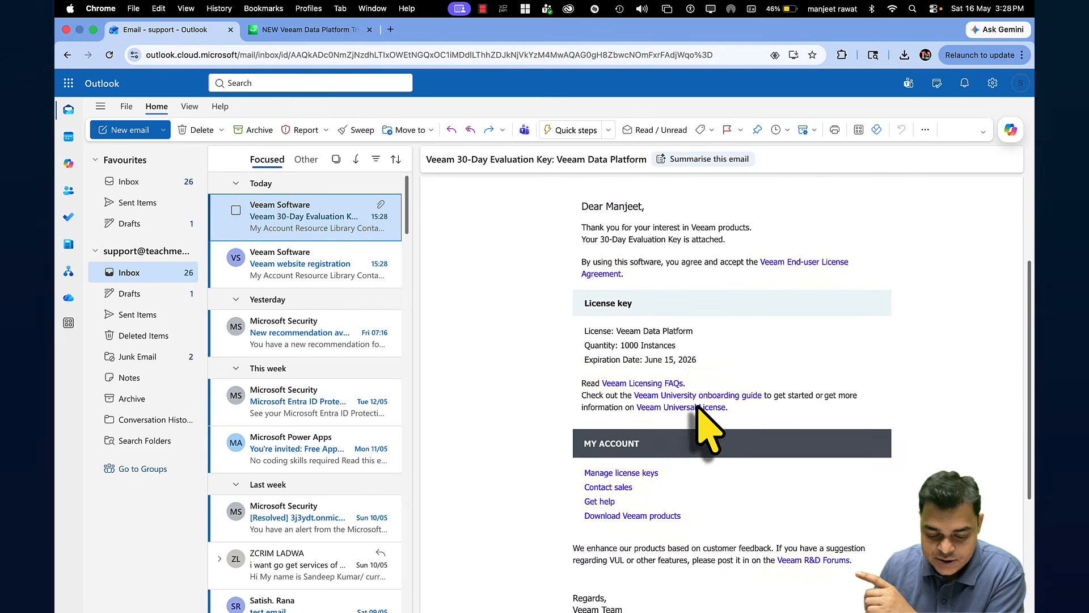
scroll(697, 407, up, 1)
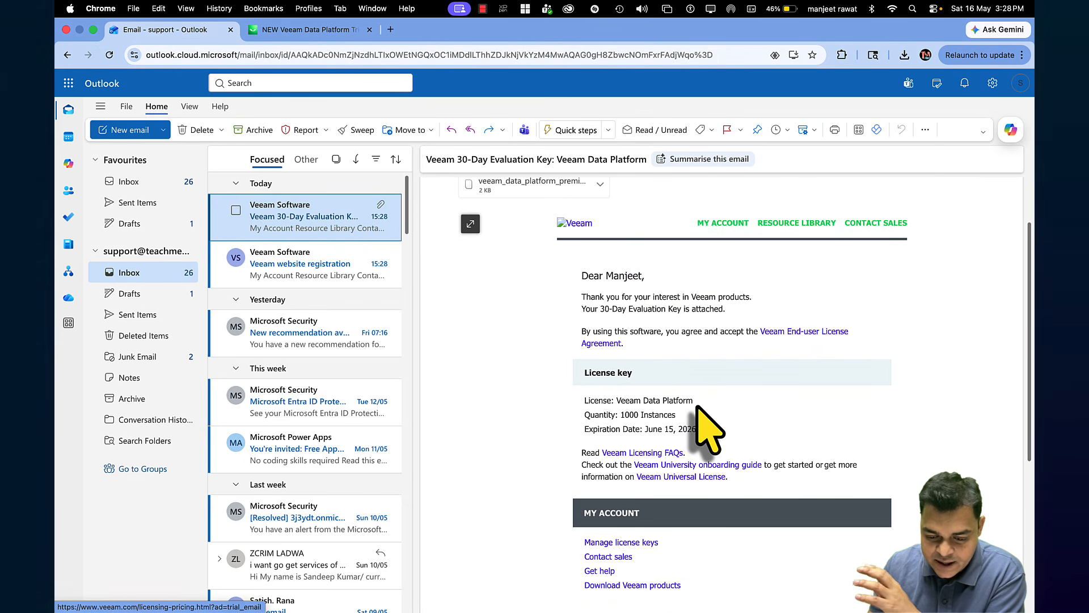
click(373, 230)
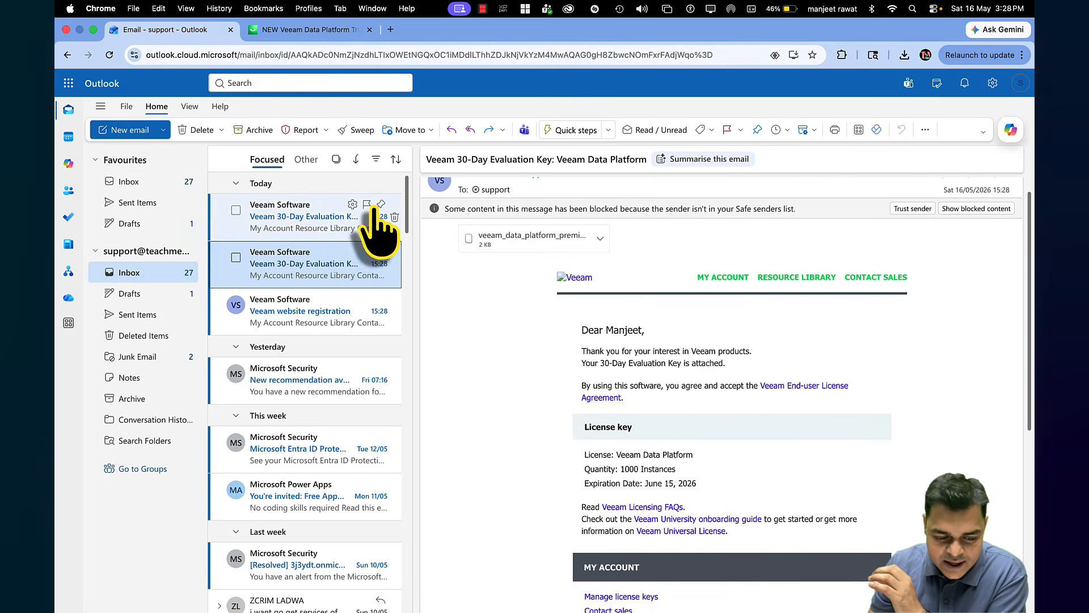
scroll(739, 400, down, 3)
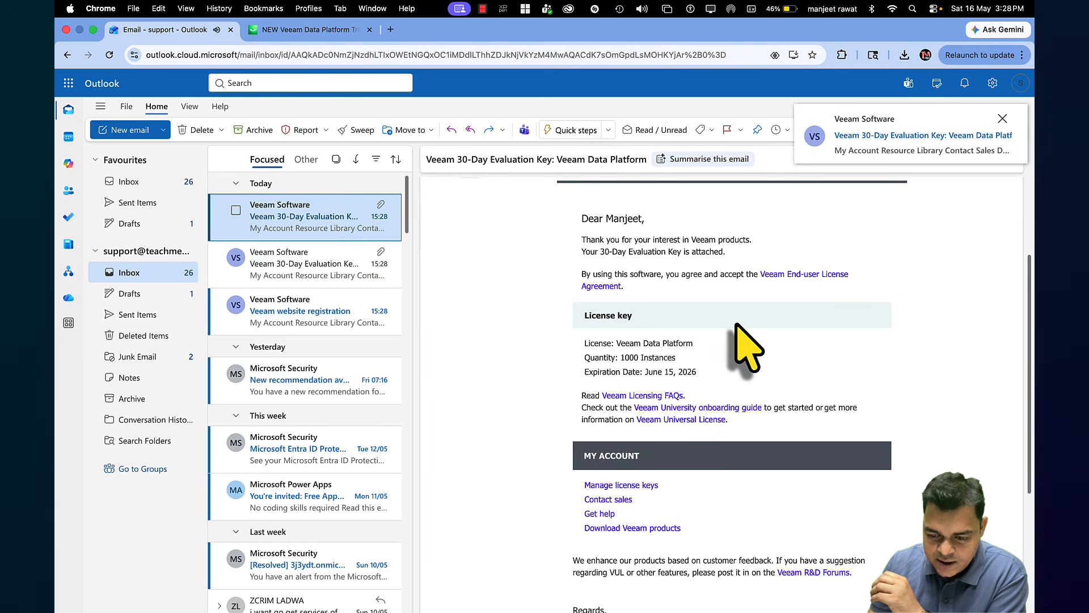
scroll(744, 345, up, 5)
scroll(745, 346, down, 1)
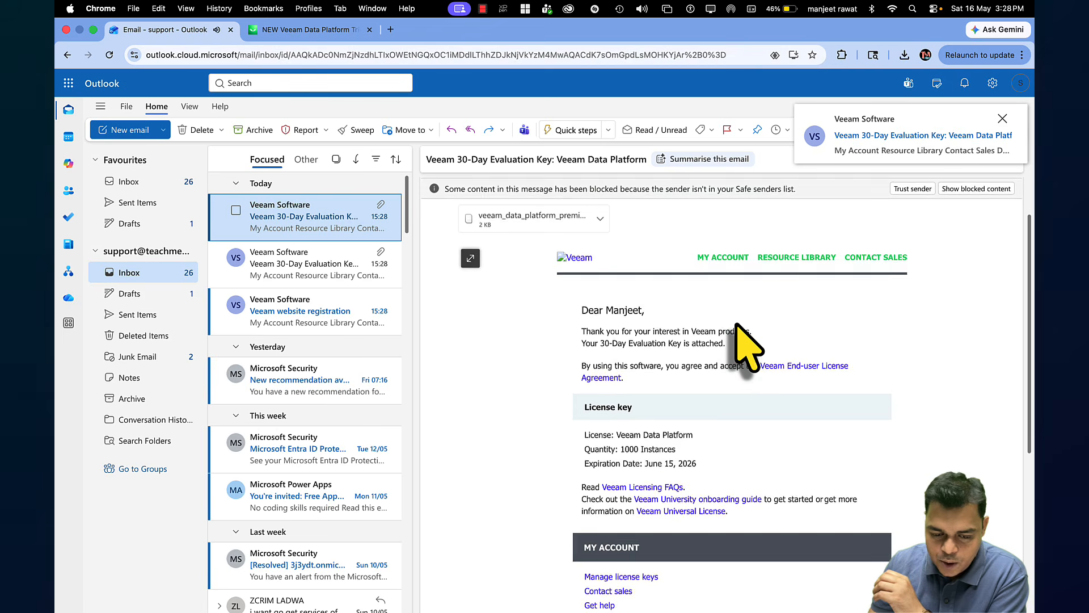
scroll(736, 324, up, 1)
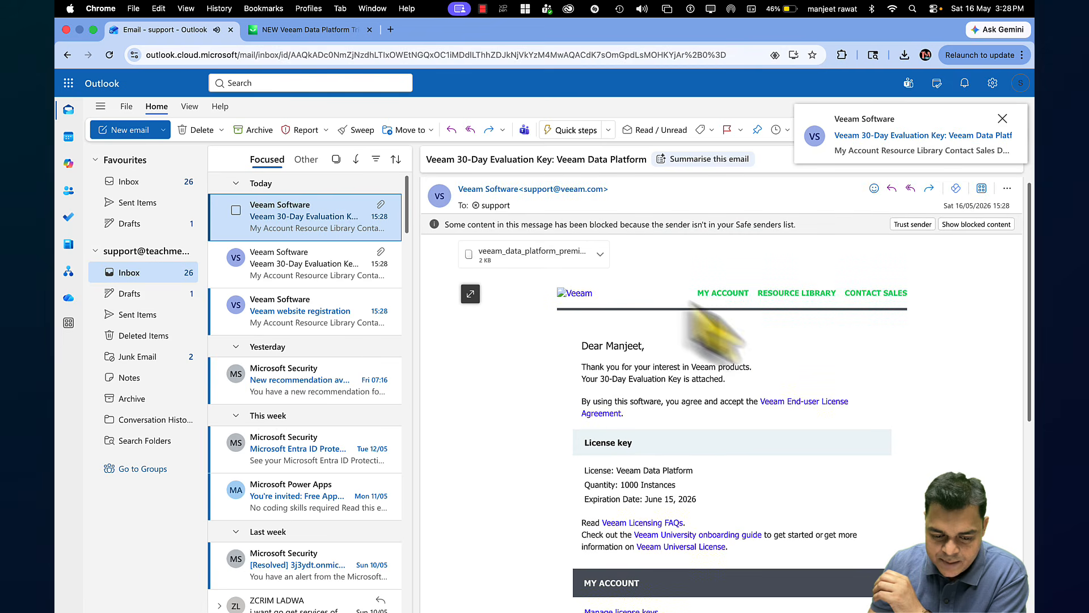
Download the .lic license attachment and try opening it, dismissing the no-application warning
click(556, 256)
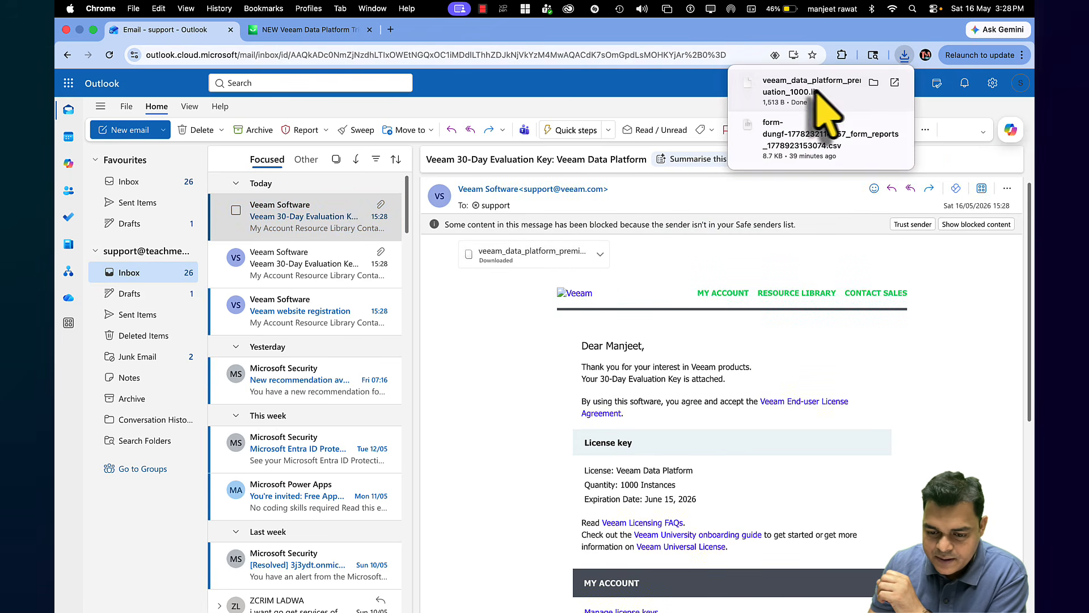
click(834, 91)
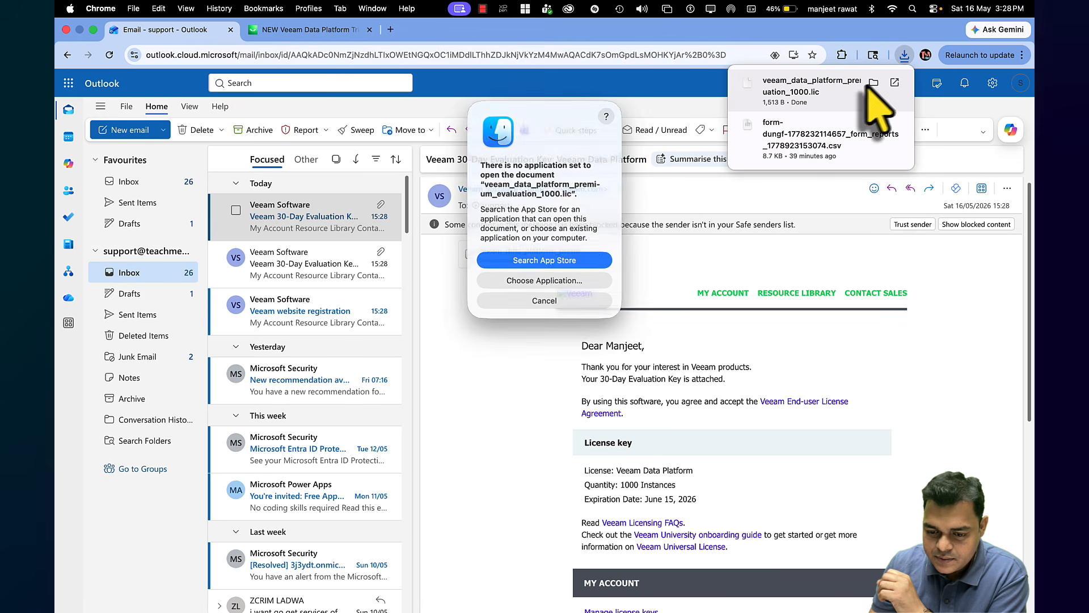
click(580, 296)
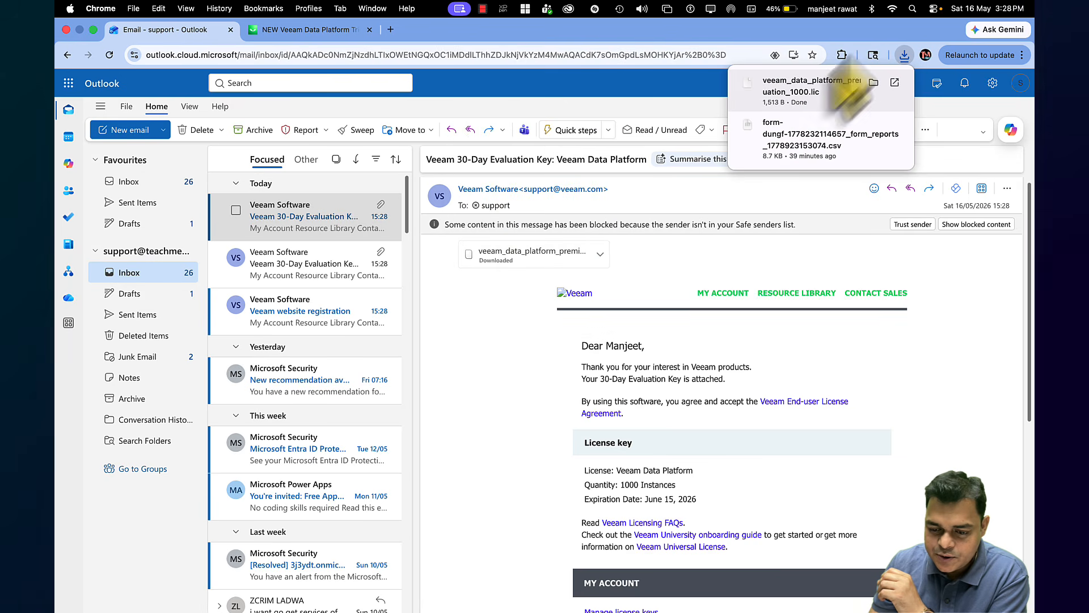
Reveal veeam_data_platform_premium_evaluation_1000.lic in Finder, check its Open With options, and return to the browser
click(873, 82)
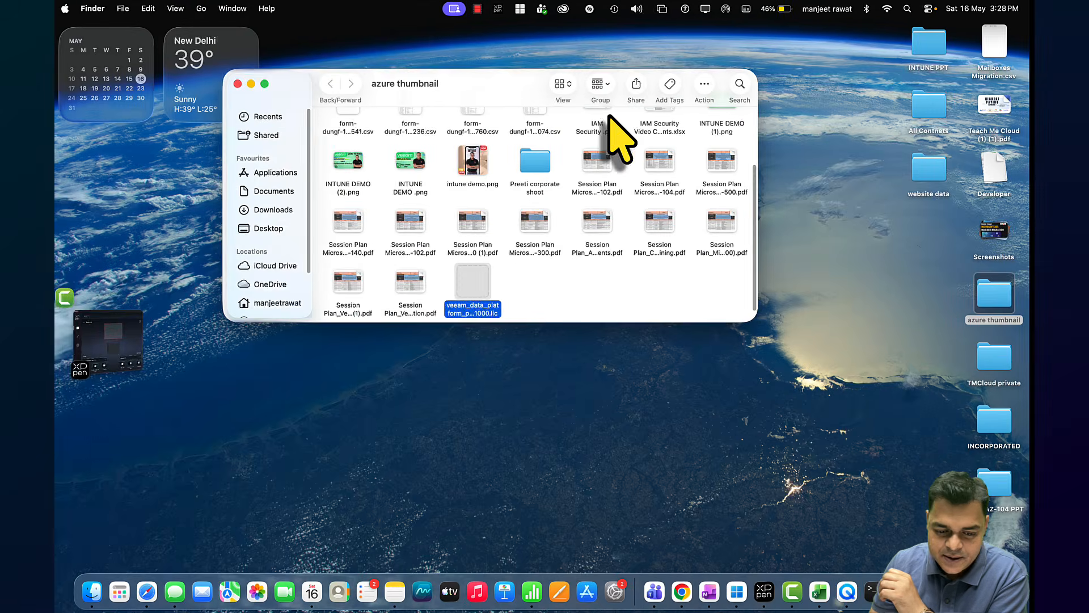
right_click(480, 282)
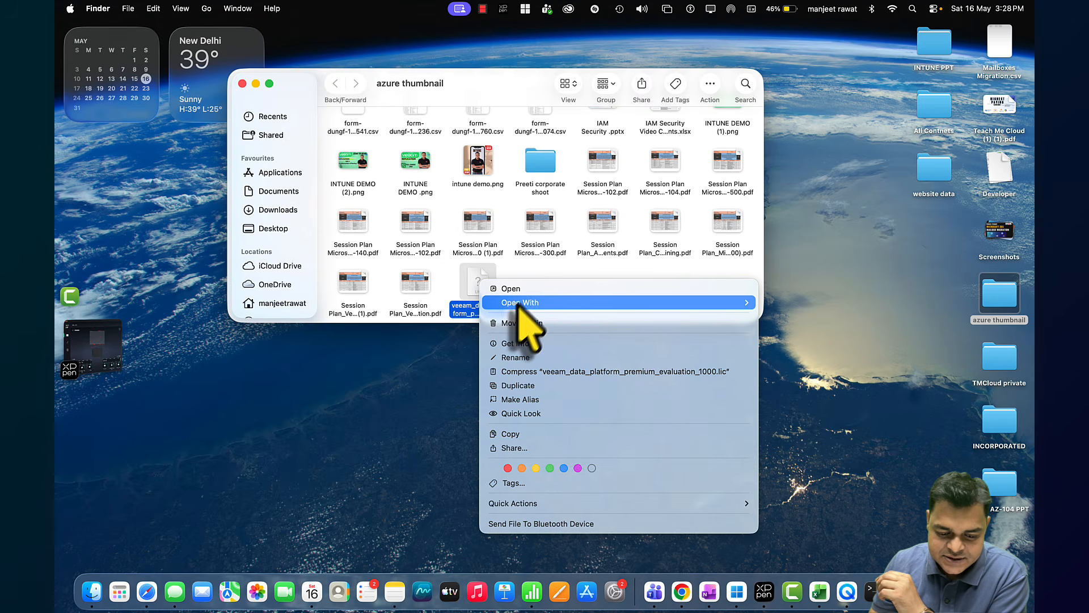
mouse_move(518, 303)
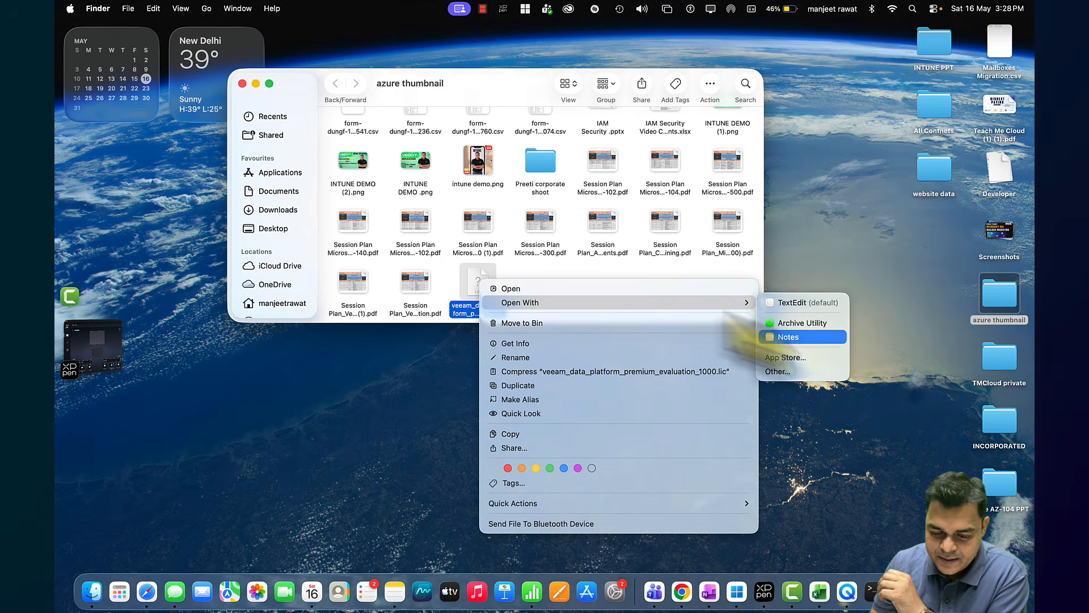
key(ctrl+Right)
click(318, 30)
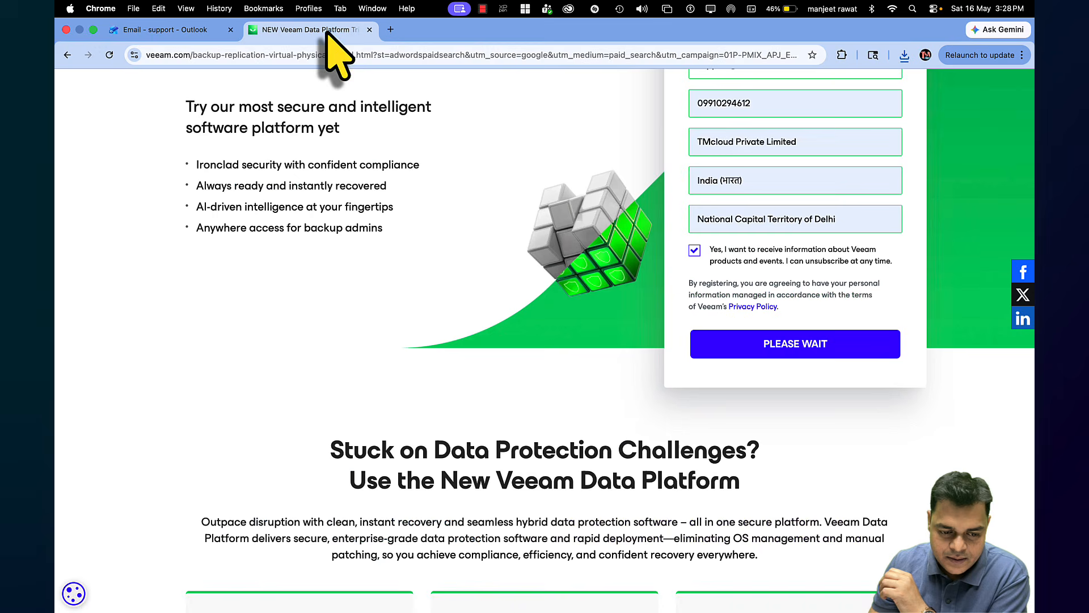
scroll(839, 434, down, 5)
scroll(839, 434, down, 2)
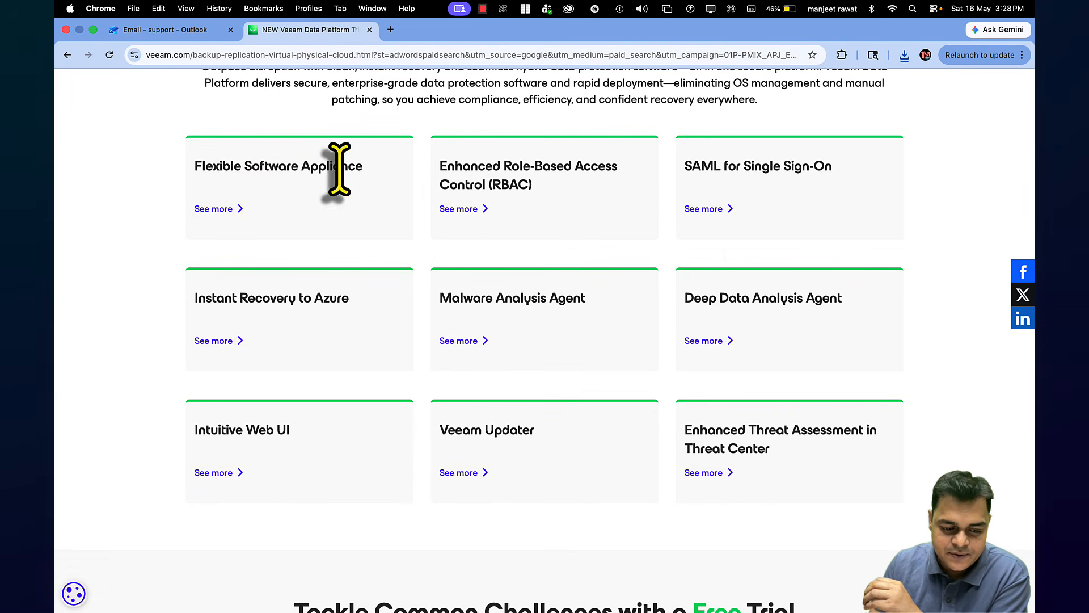
scroll(629, 338, down, 3)
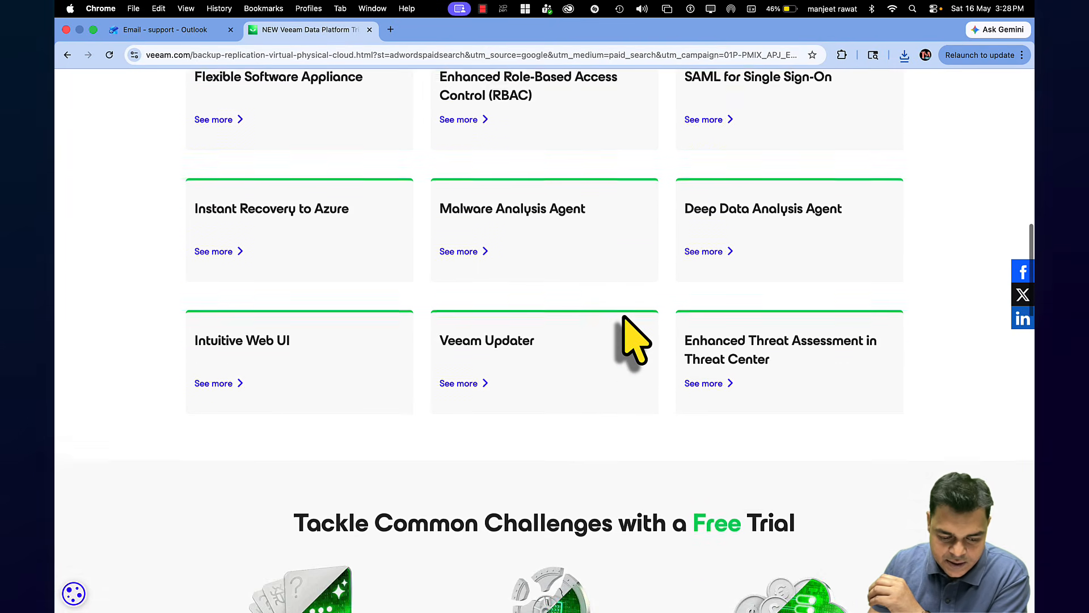
scroll(632, 340, down, 12)
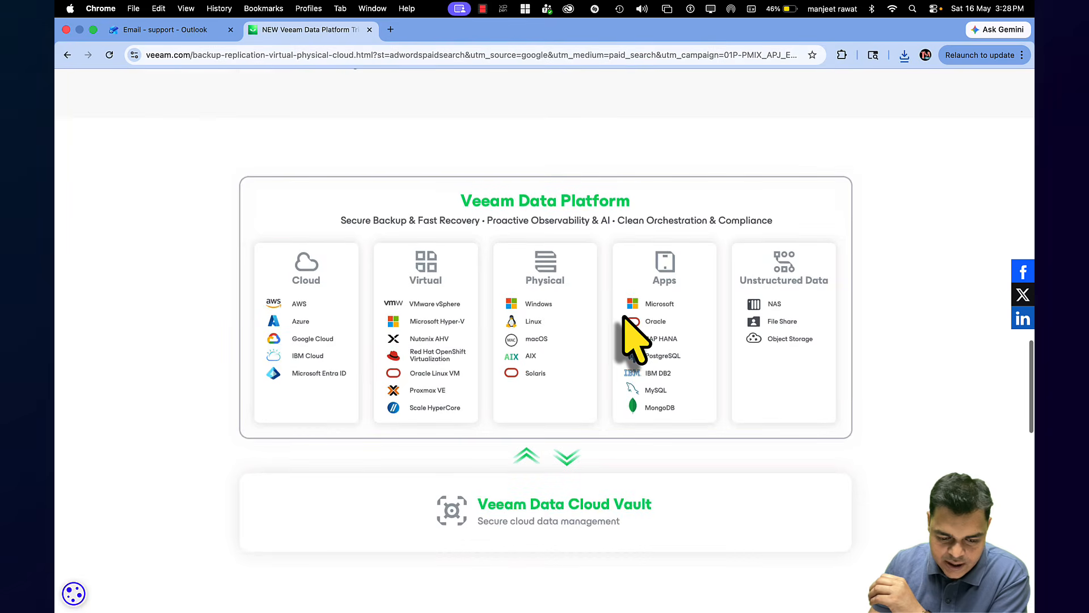
scroll(635, 340, down, 20)
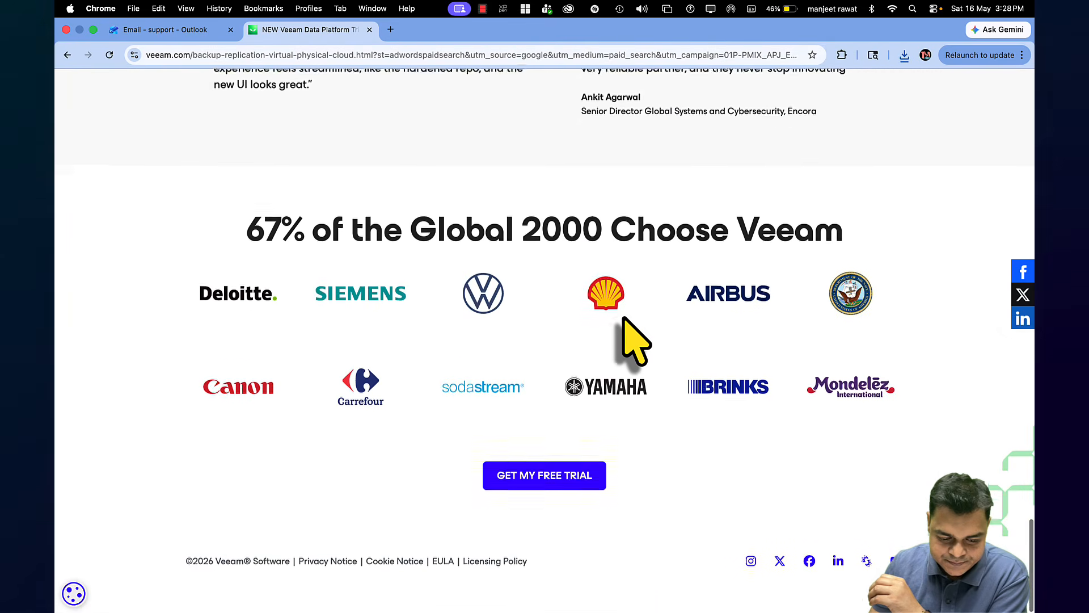
click(569, 482)
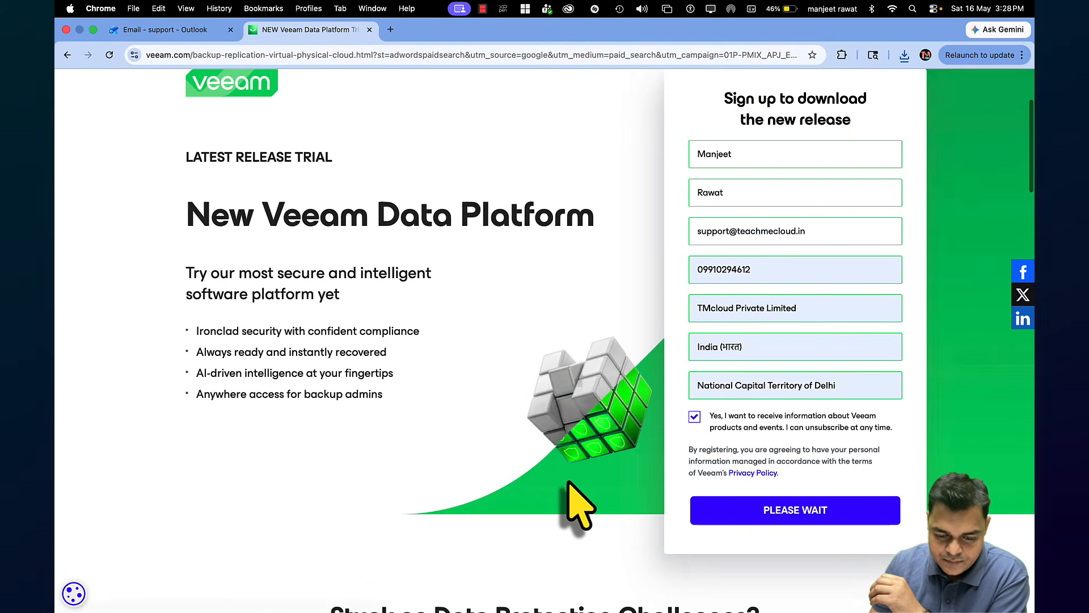
scroll(694, 467, up, 3)
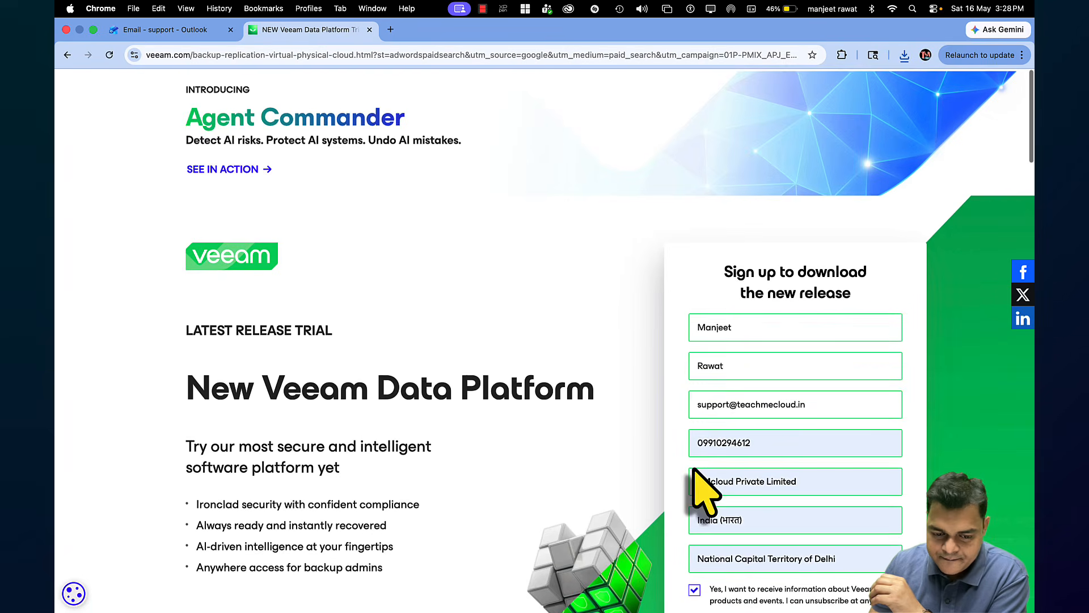
scroll(469, 503, down, 10)
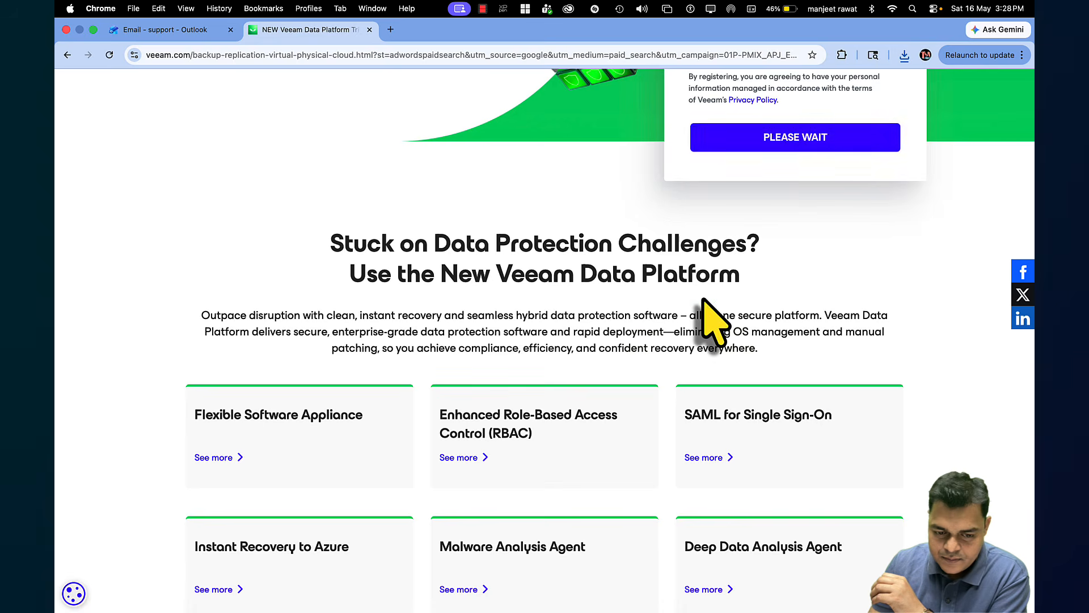
scroll(602, 391, down, 8)
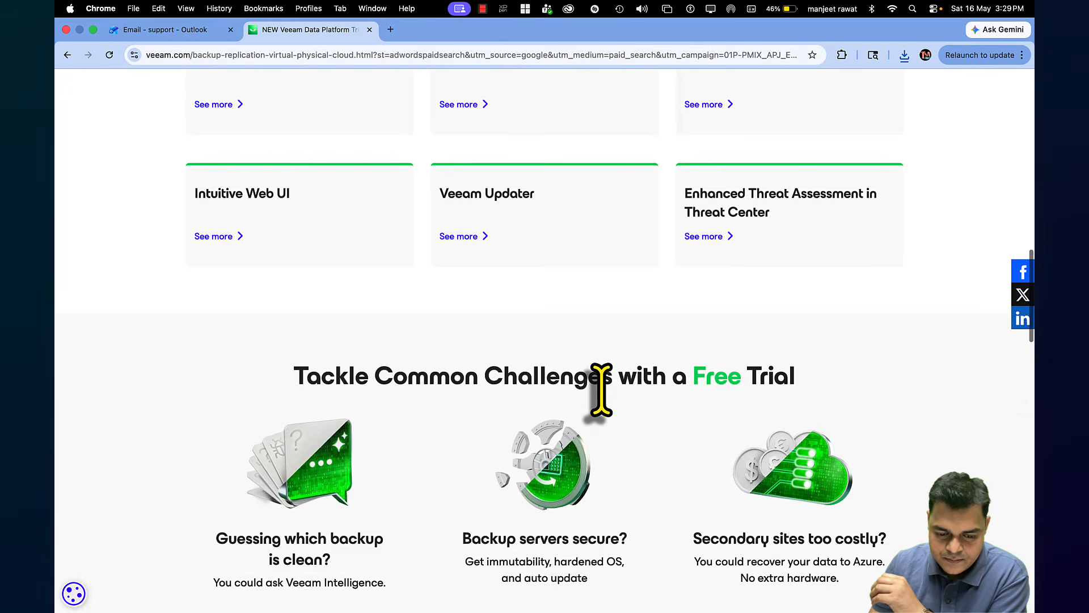
scroll(603, 391, up, 2)
scroll(602, 392, up, 7)
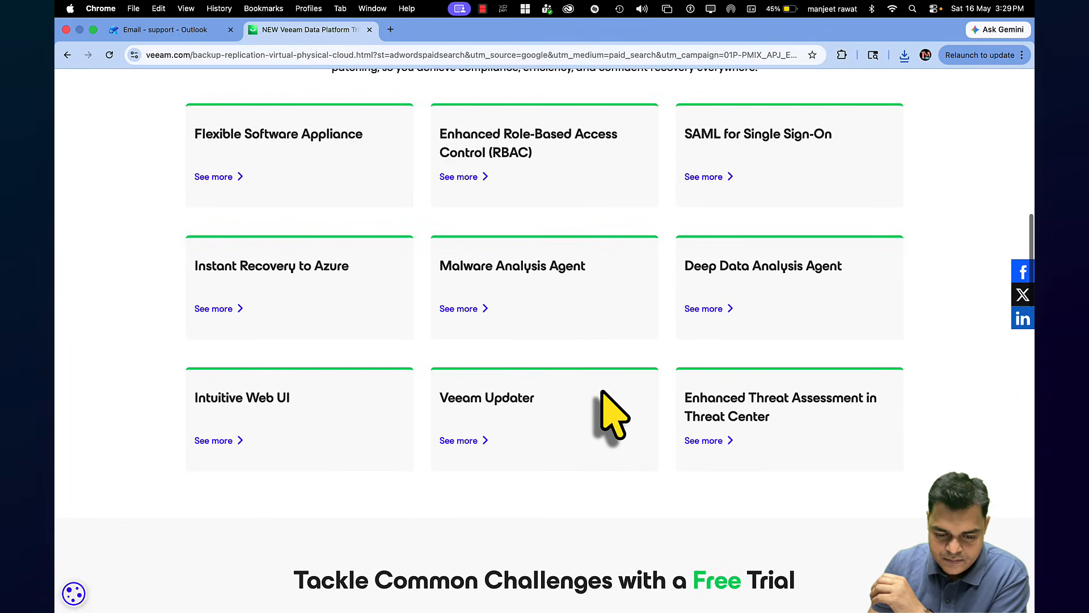
scroll(602, 391, down, 3)
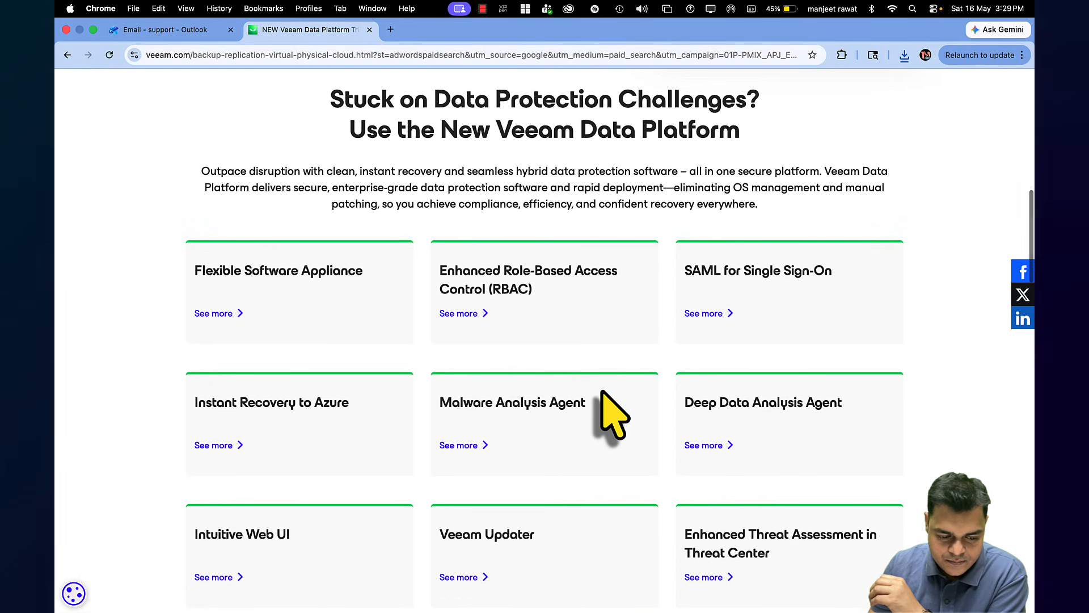
scroll(613, 414, down, 2)
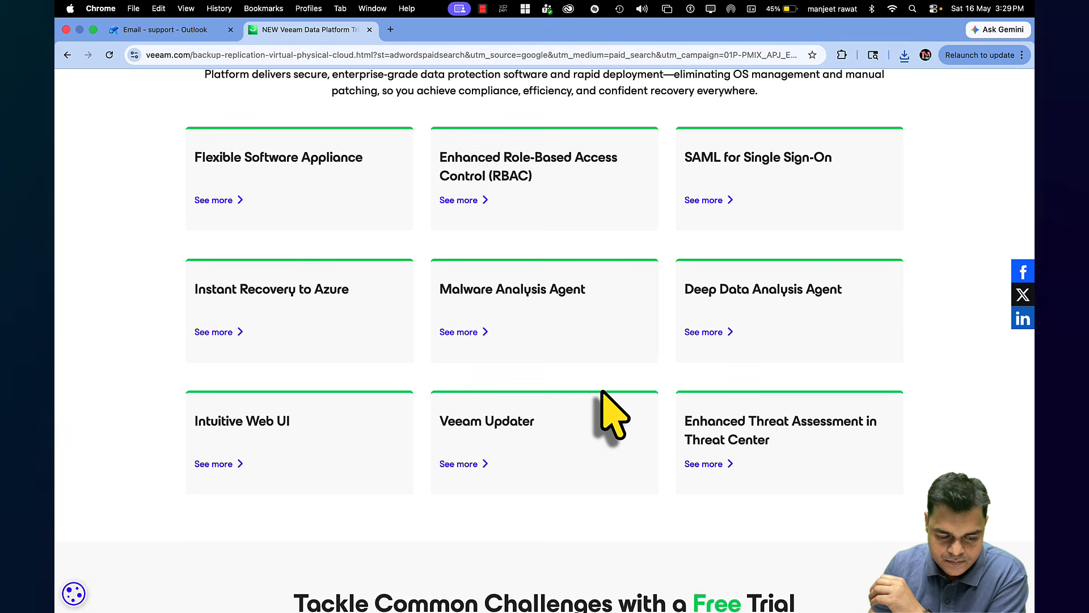
scroll(605, 398, up, 15)
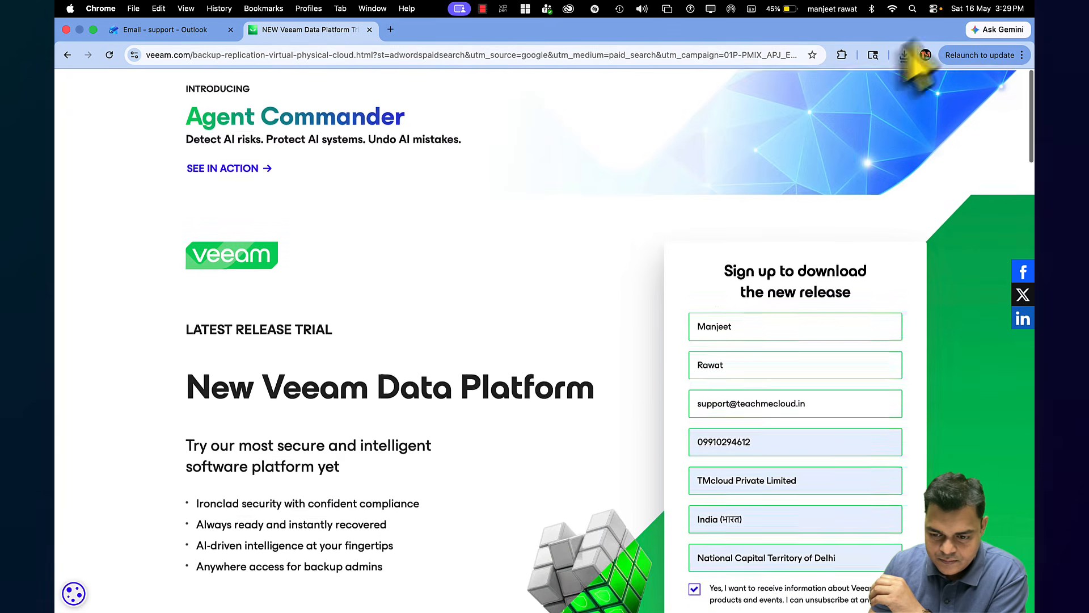
Reveal the Veeam .lic licence file in Finder from Chrome's downloads, try opening it, then return to Chrome
click(905, 56)
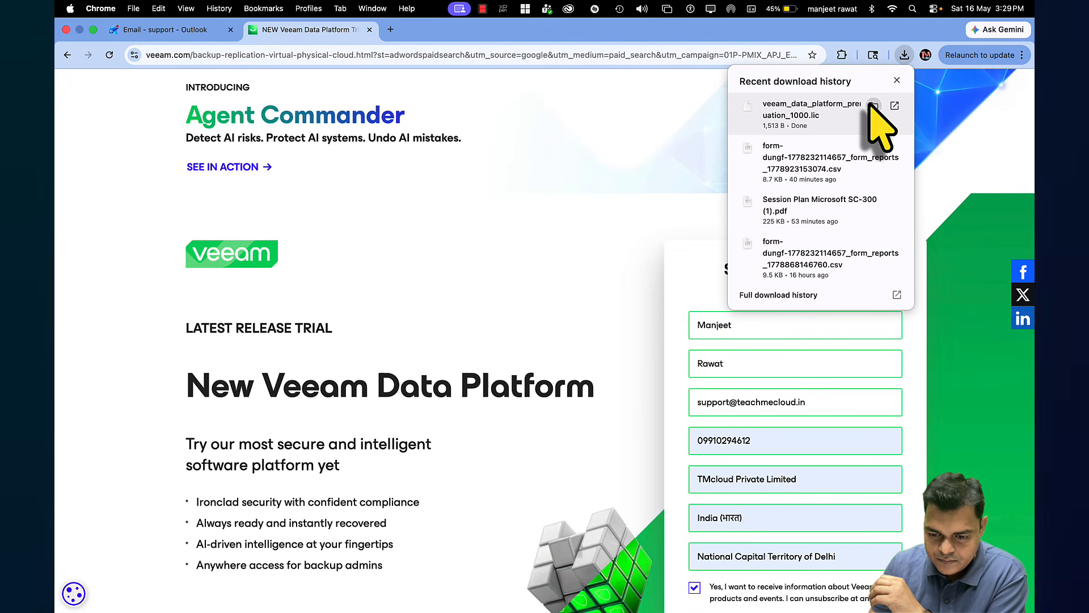
click(874, 106)
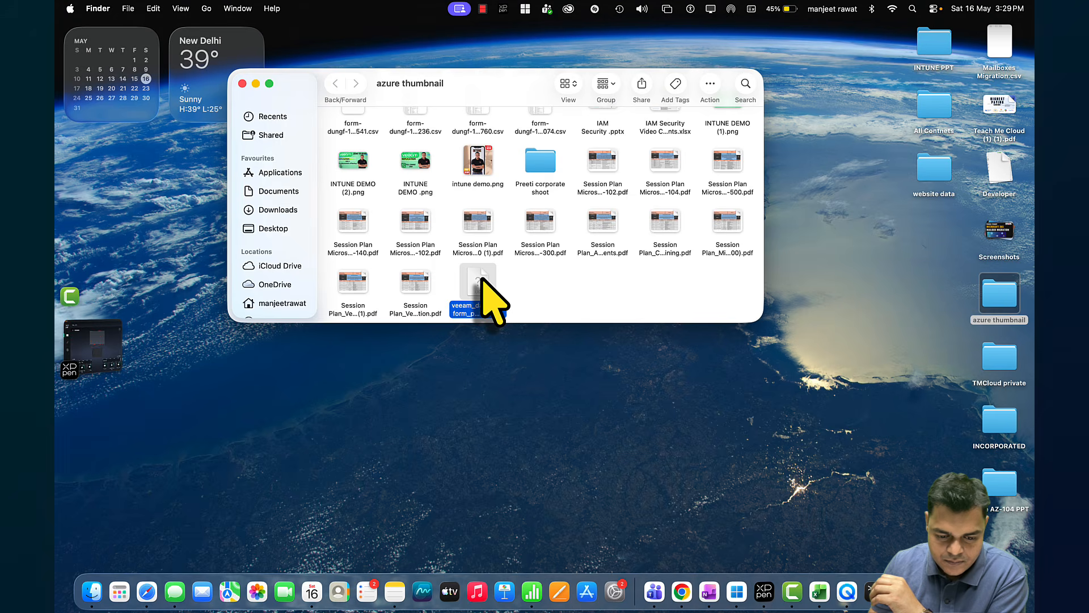
double_click(482, 279)
click(544, 298)
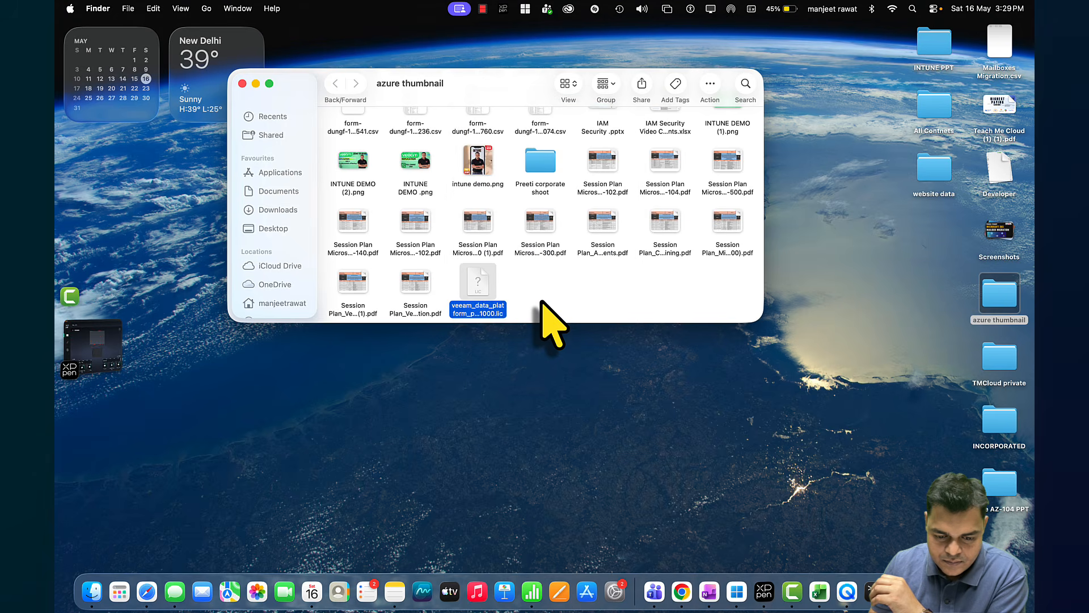
key(super+Tab)
Open the newest Veeam evaluation key email and follow its Download Veeam products link
click(161, 31)
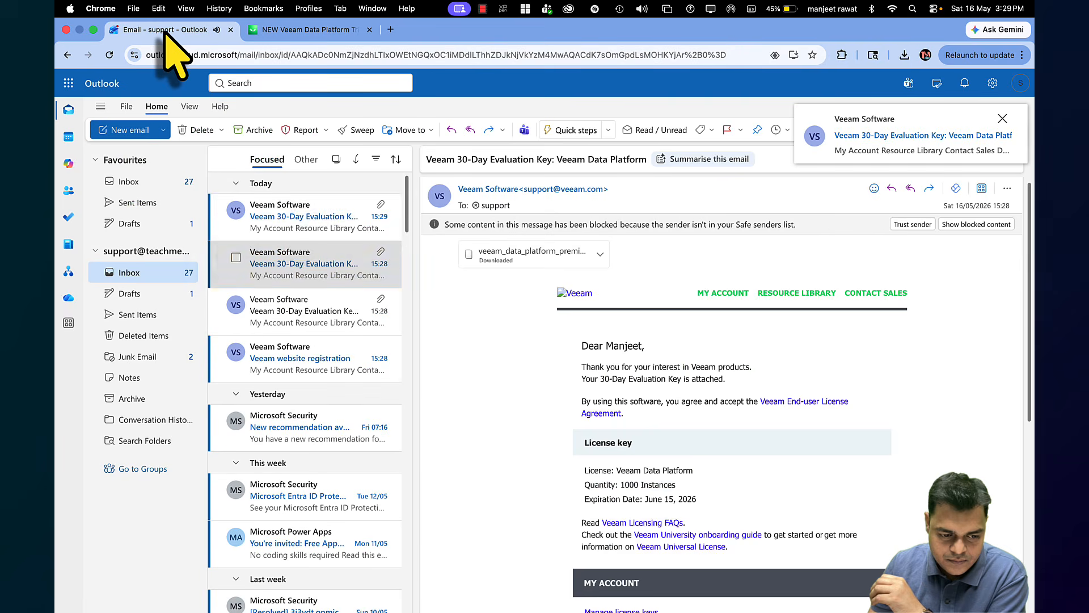
click(298, 220)
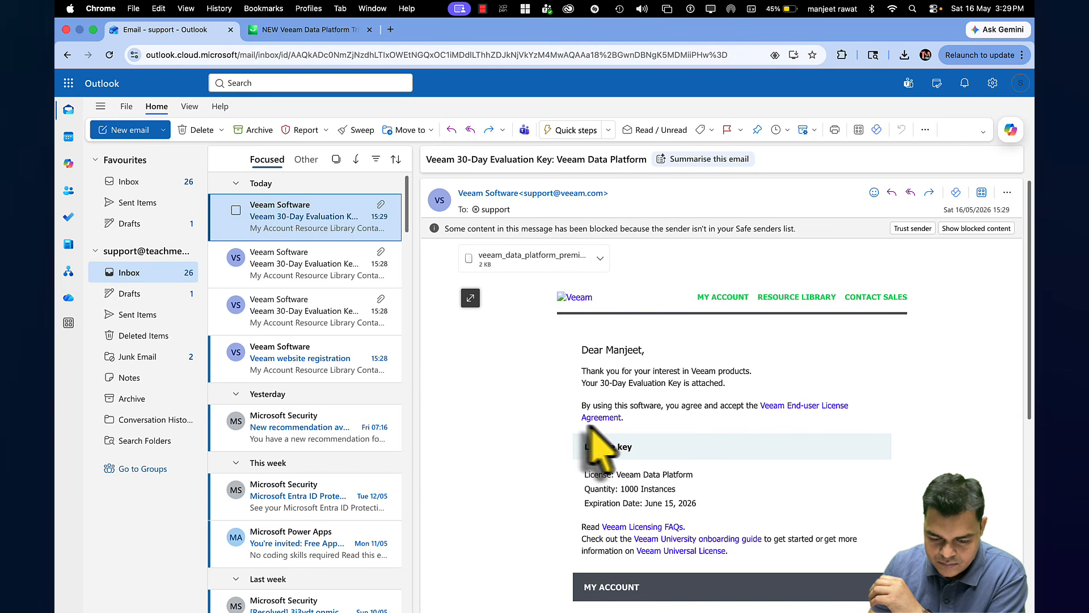
scroll(668, 486, down, 2)
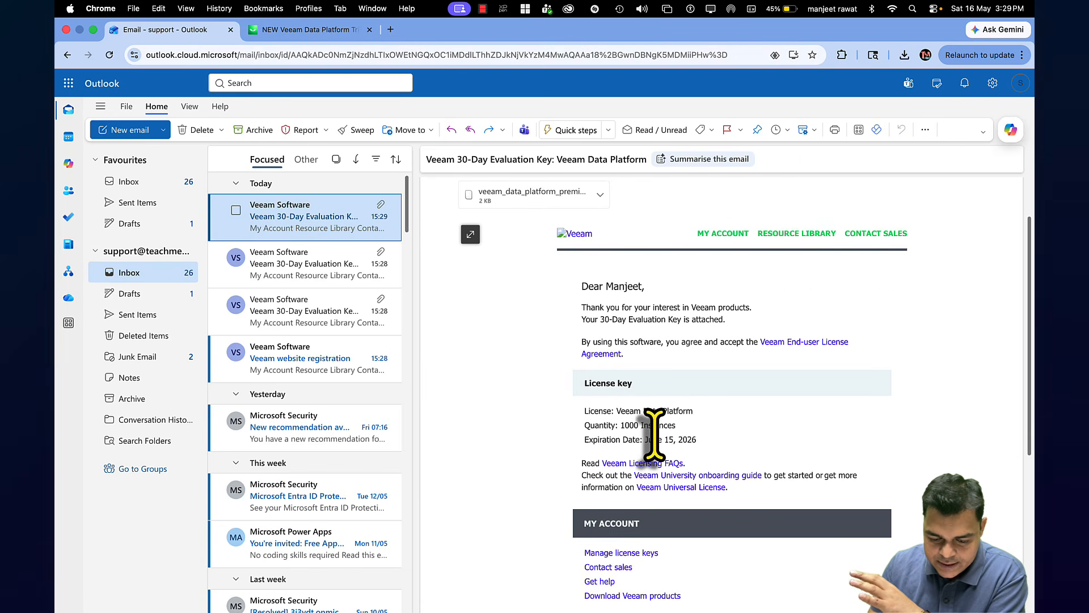
scroll(658, 448, down, 3)
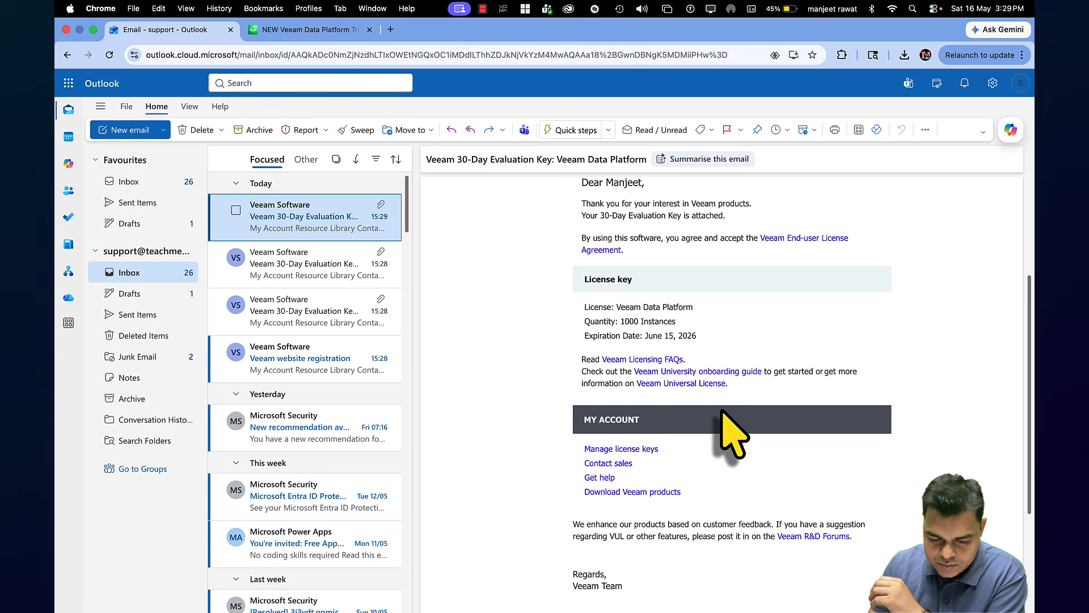
scroll(766, 391, down, 3)
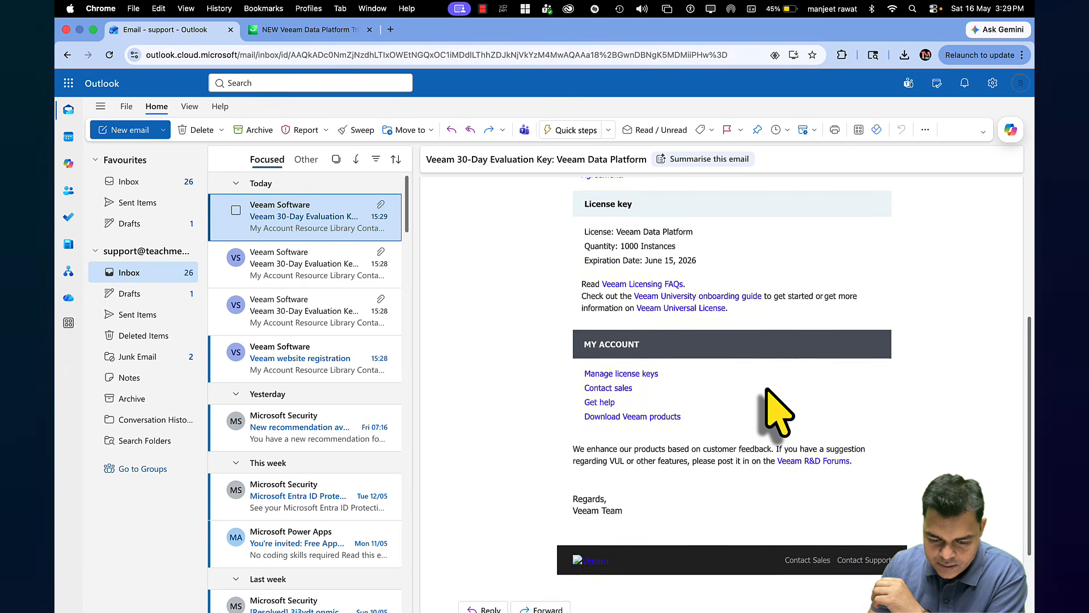
scroll(777, 409, down, 1)
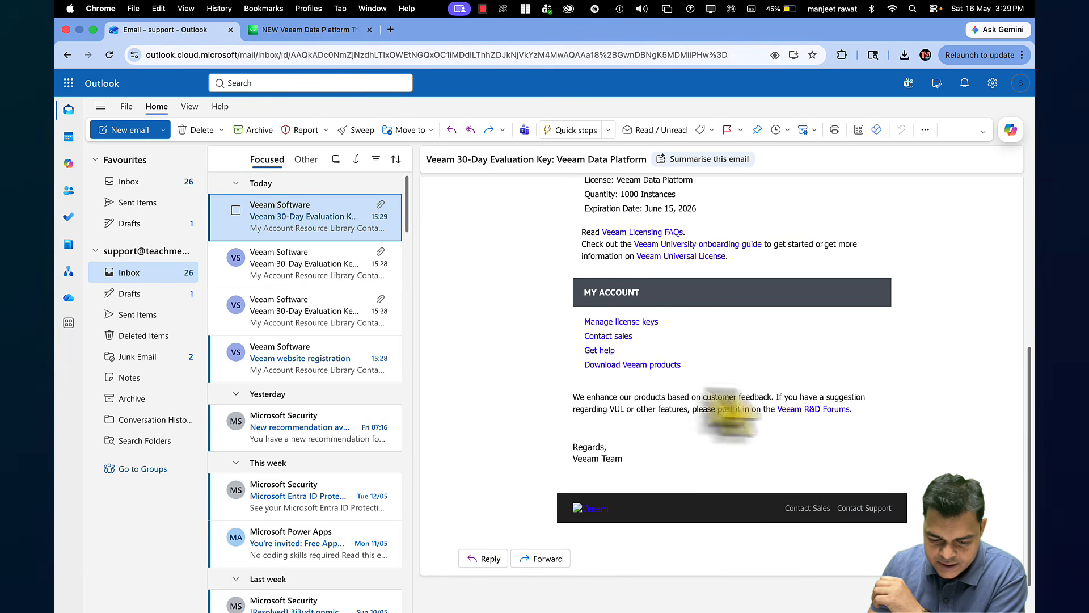
click(653, 365)
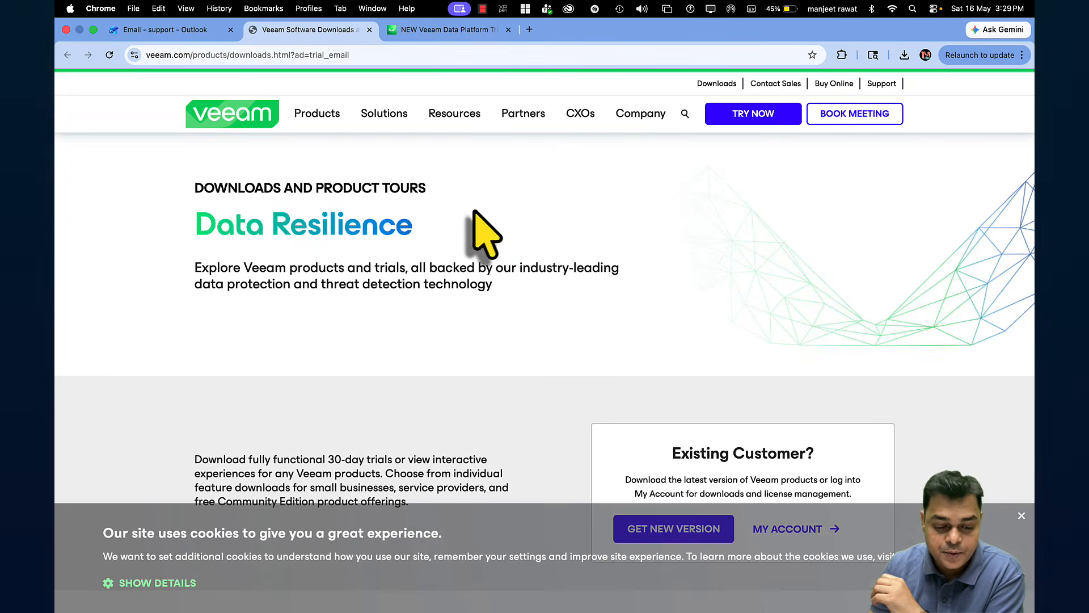
Scroll up and down through the Veeam free-trial page to review its content
scroll(590, 300, down, 3)
scroll(590, 300, up, 3)
scroll(591, 301, down, 4)
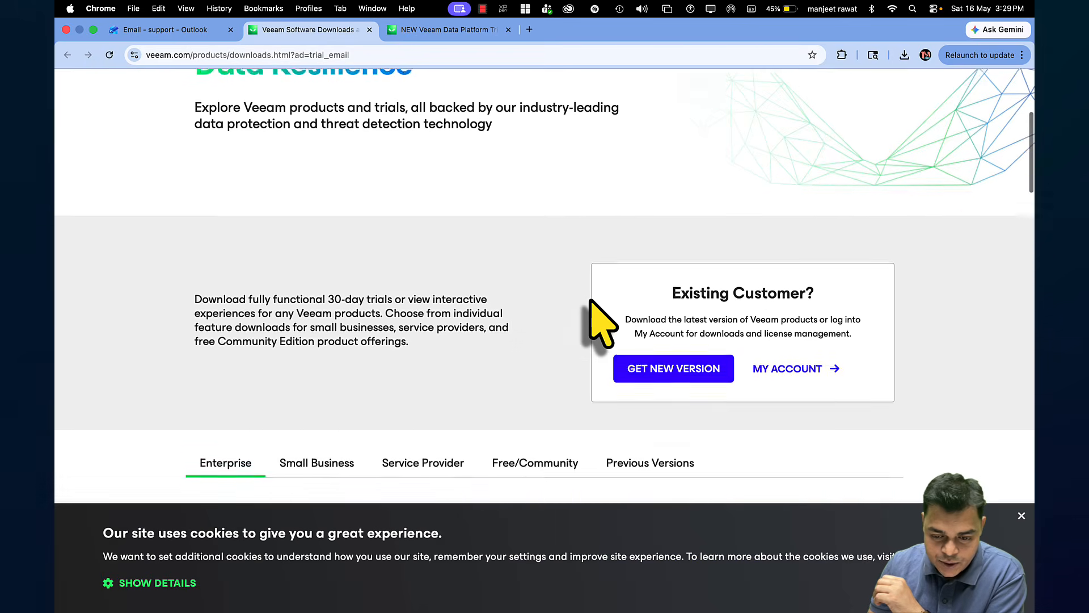
scroll(591, 300, down, 2)
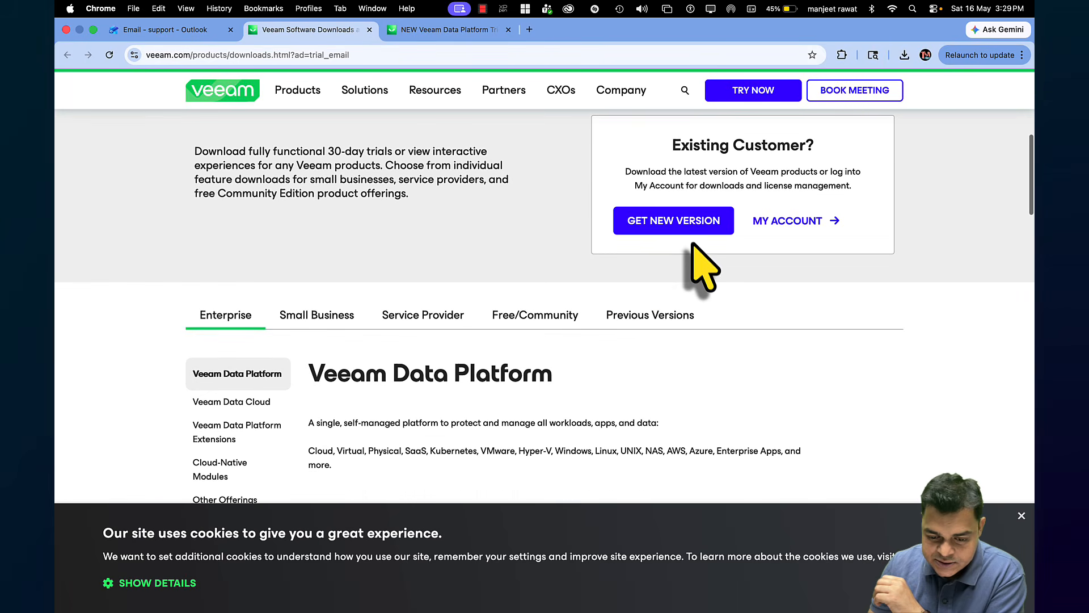
scroll(693, 245, down, 5)
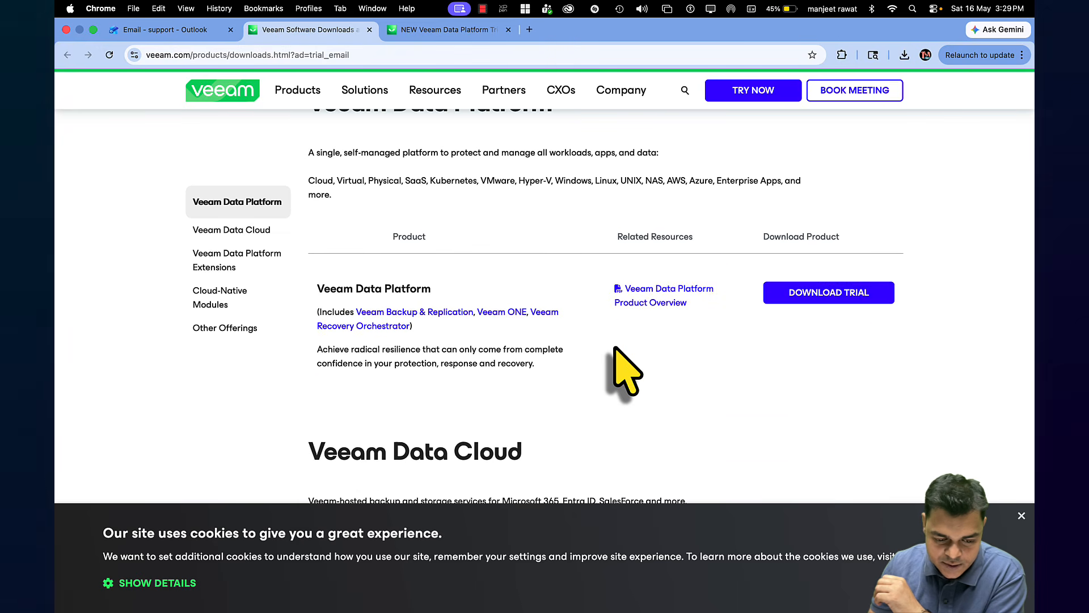
scroll(614, 347, down, 1)
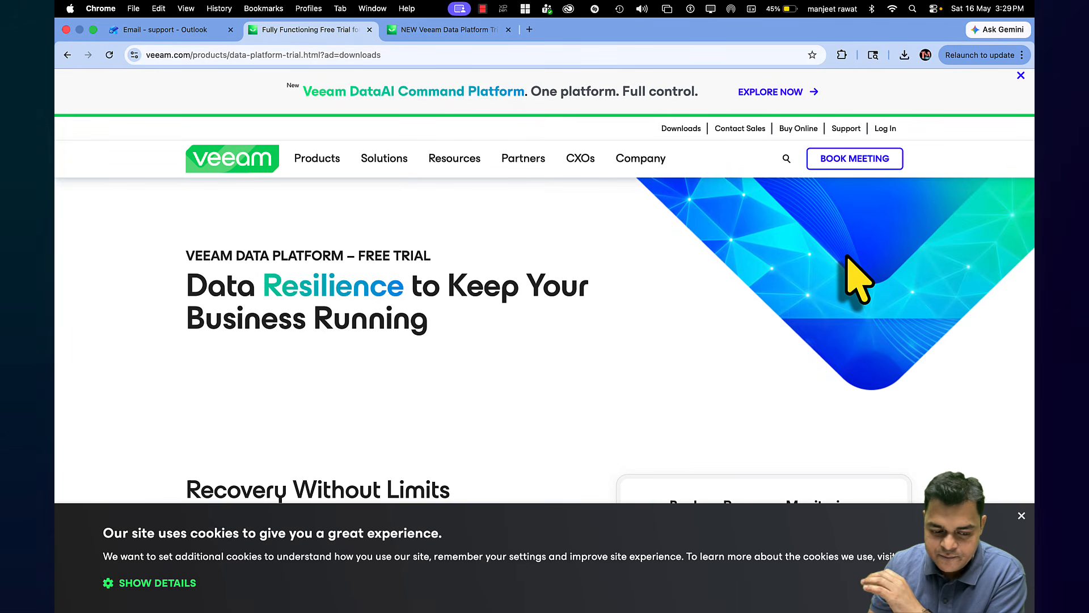
scroll(838, 354, down, 10)
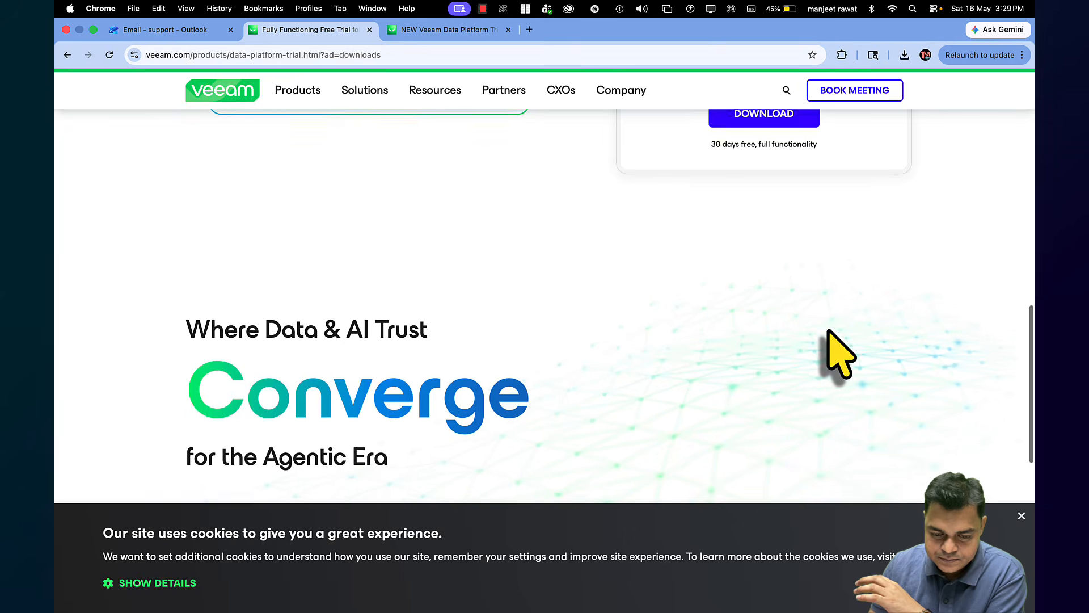
scroll(828, 331, up, 7)
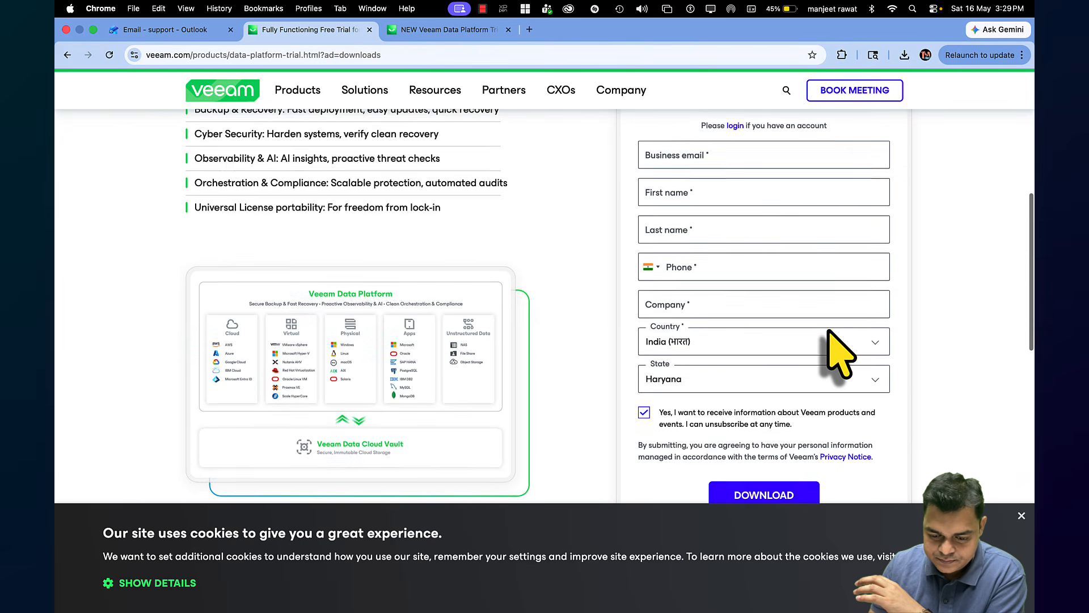
scroll(831, 349, down, 2)
scroll(827, 329, down, 10)
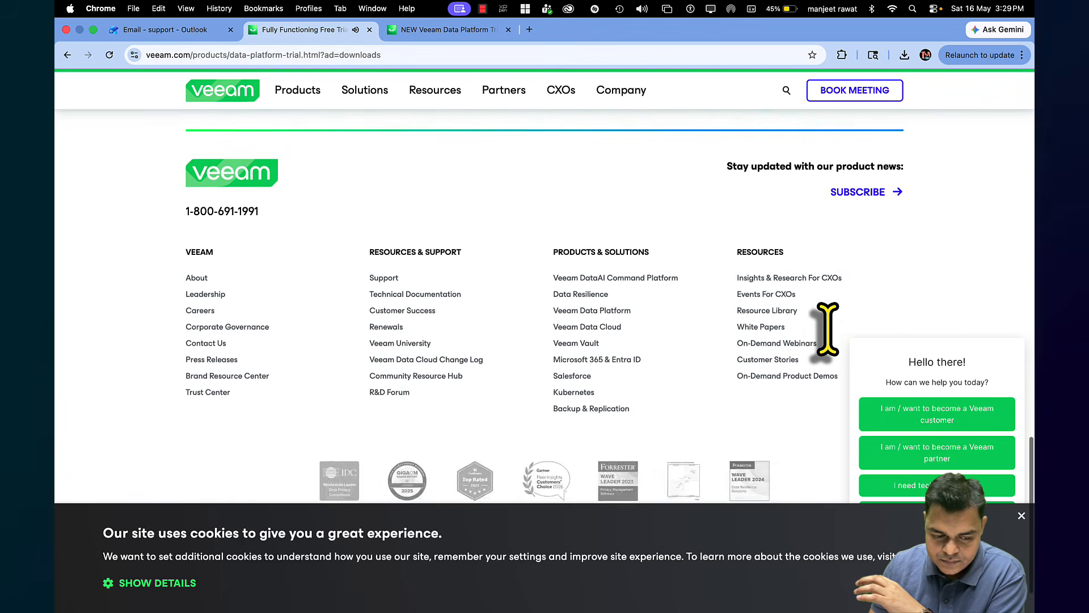
scroll(828, 326, up, 15)
Check Chrome's recent downloads list, close it, and settle on the sign-up form
click(904, 55)
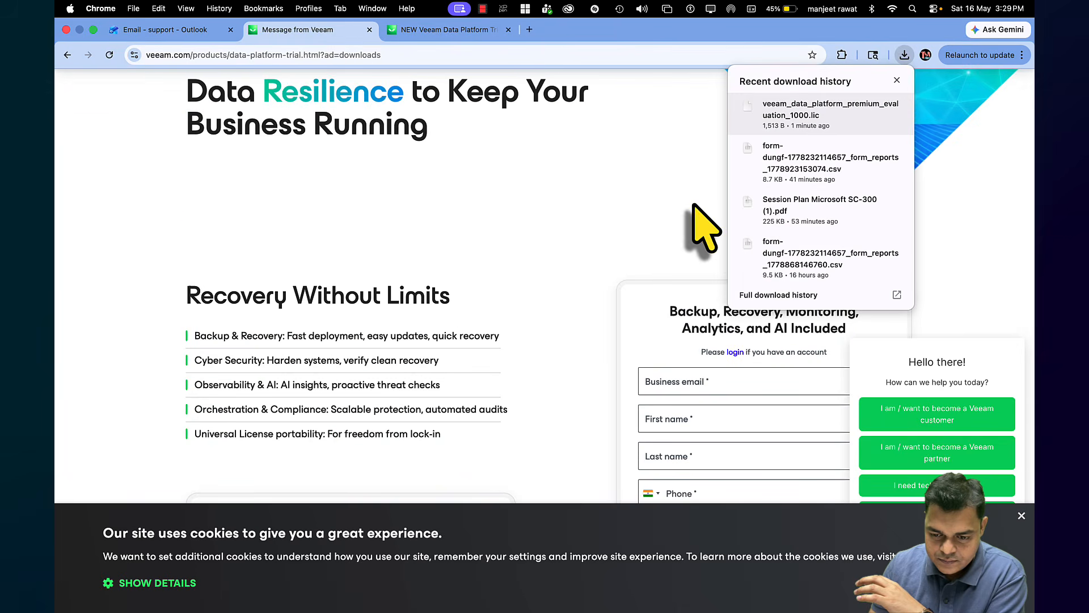
click(683, 296)
scroll(661, 309, down, 3)
scroll(658, 292, up, 6)
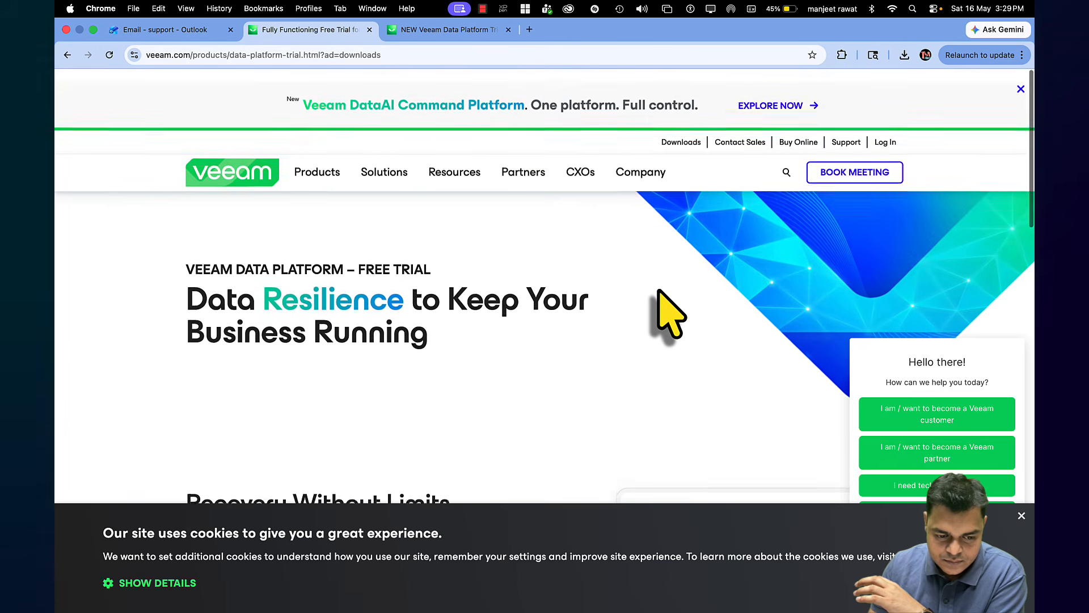
scroll(660, 306, down, 7)
scroll(658, 272, up, 1)
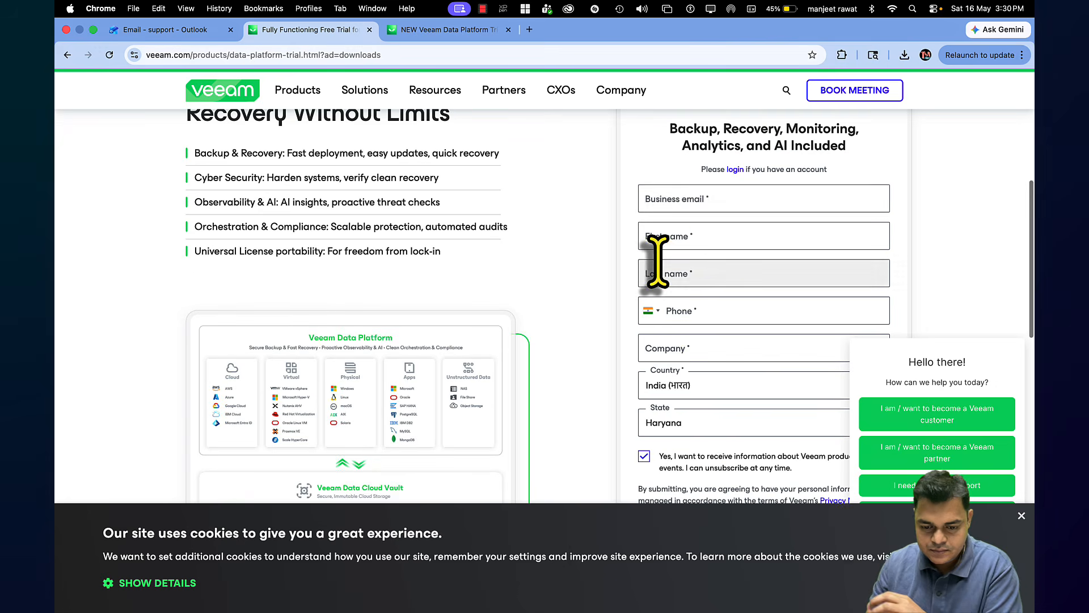
Fill in the business email, first name, last name and phone number, using autofill suggestions
click(695, 204)
text(su)
click(777, 230)
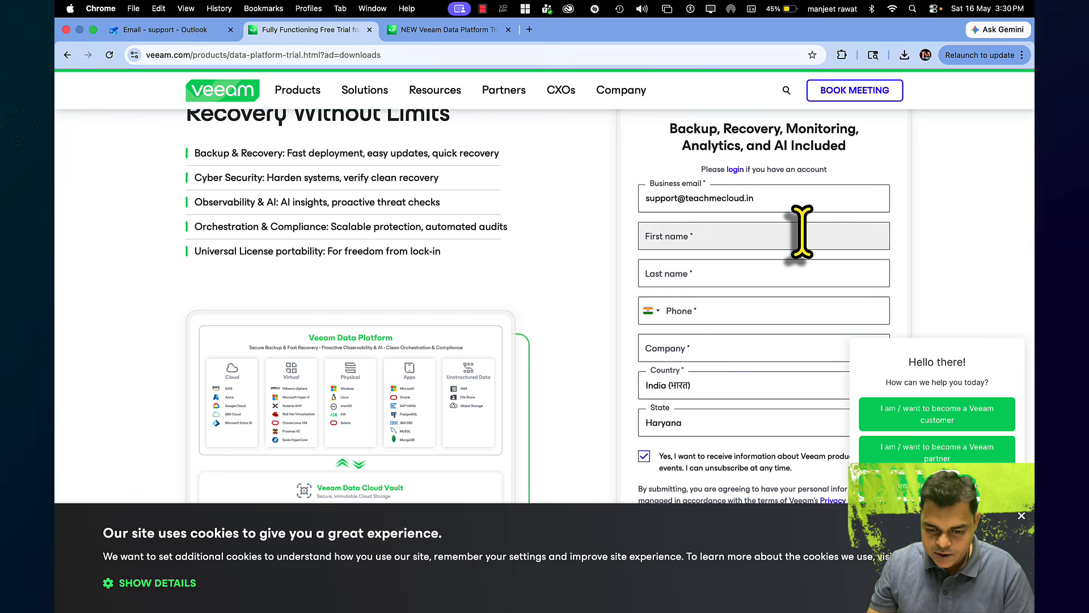
click(801, 229)
key(Tab)
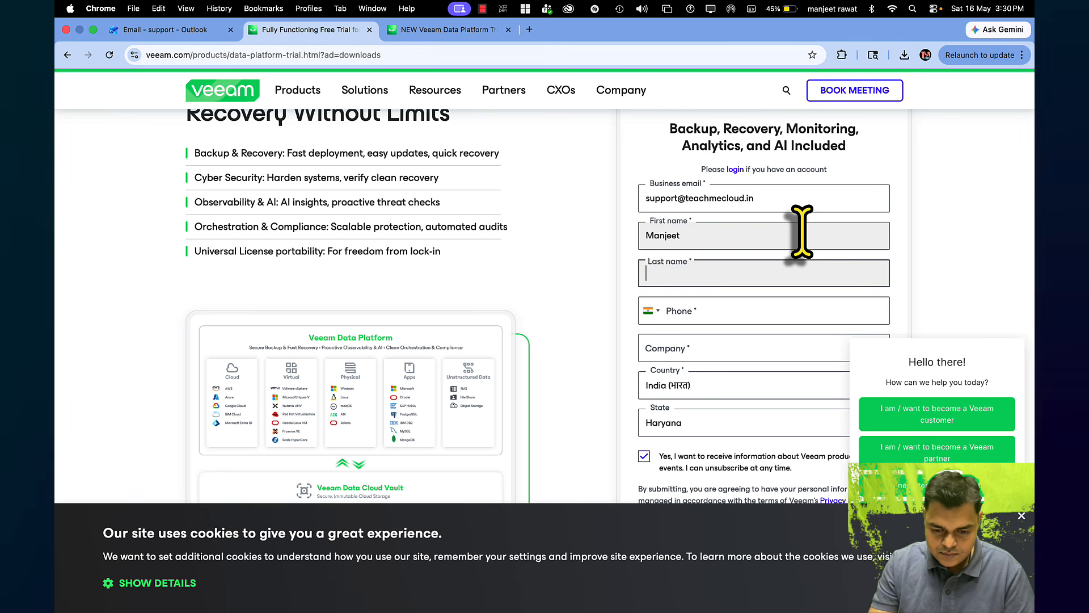
key(Tab)
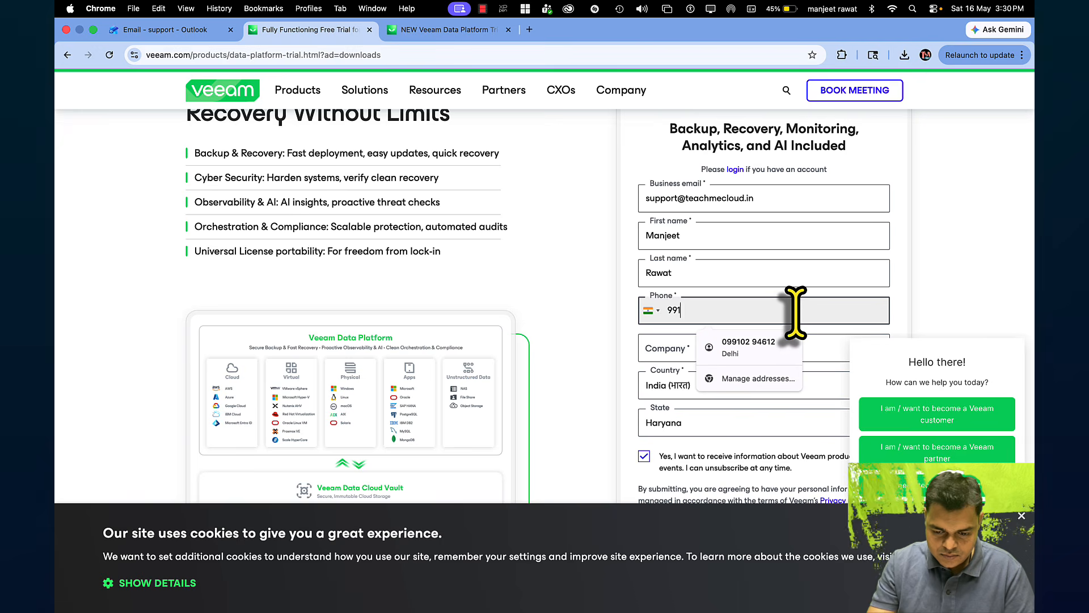
click(717, 352)
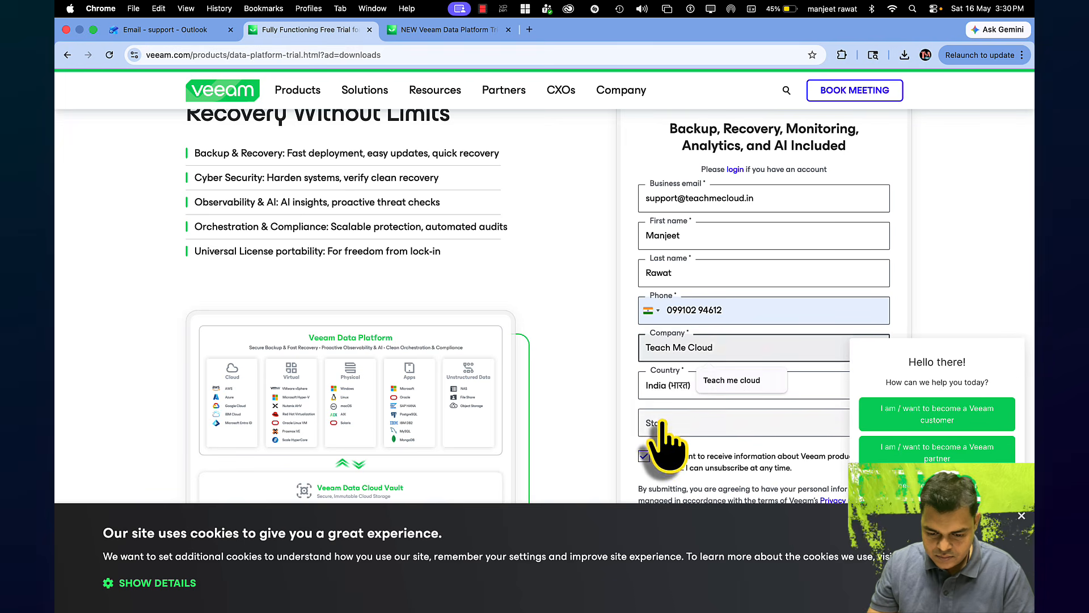
Choose National Capital Territory of Delhi as the state and submit the form with DOWNLOAD
click(697, 423)
scroll(691, 461, down, 1)
scroll(691, 460, down, 5)
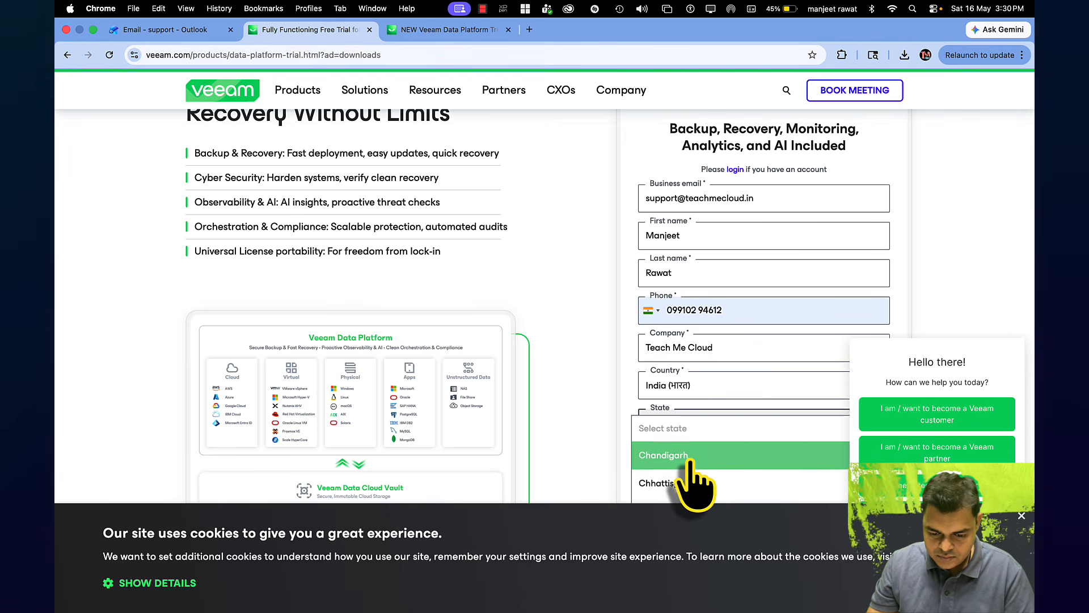
scroll(690, 460, down, 4)
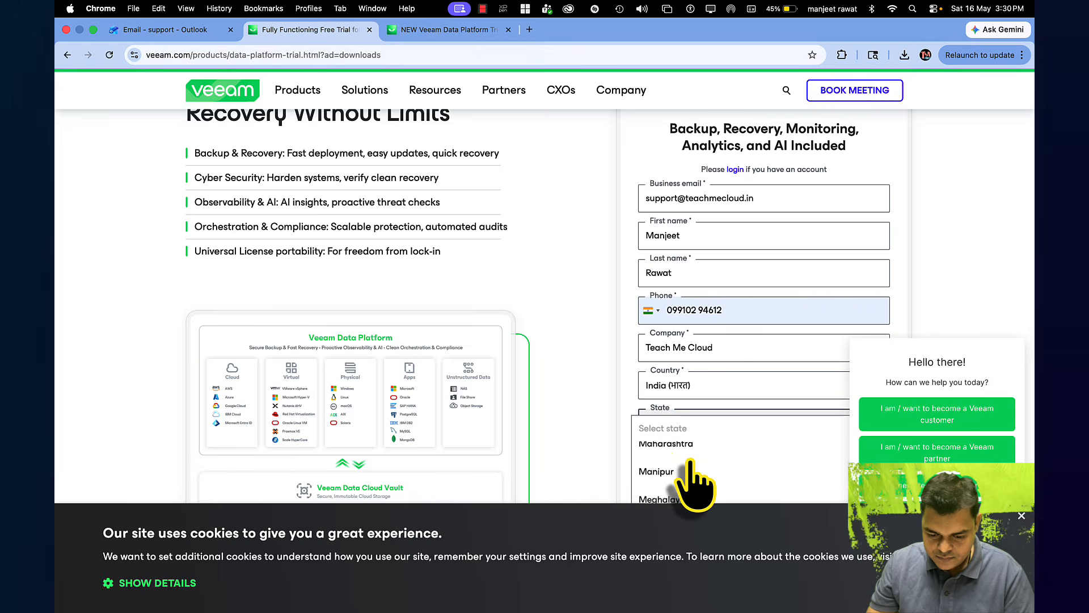
scroll(689, 461, down, 1)
click(693, 453)
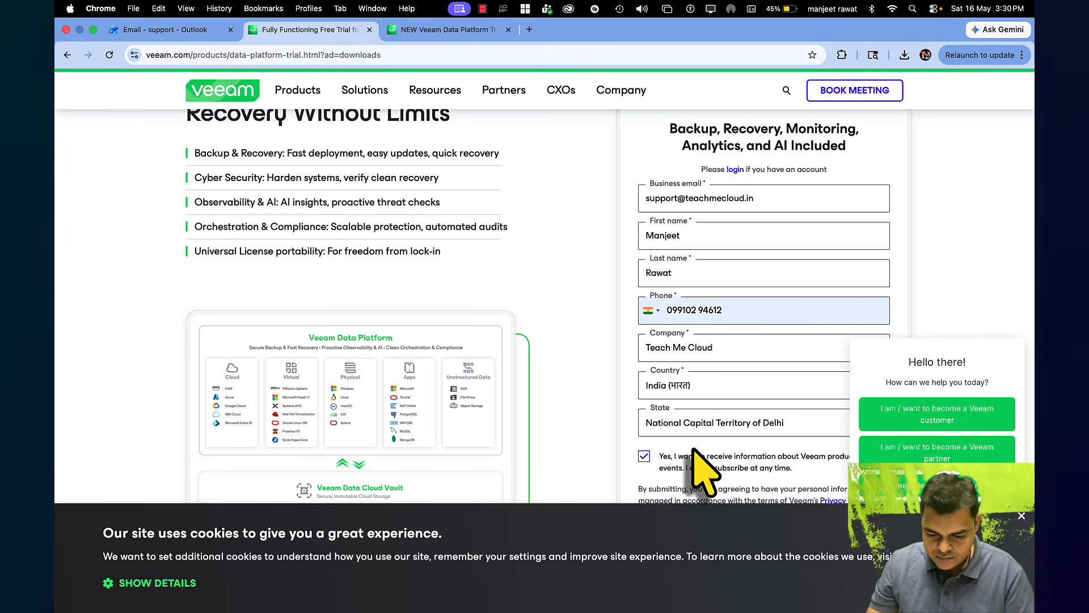
scroll(661, 468, down, 6)
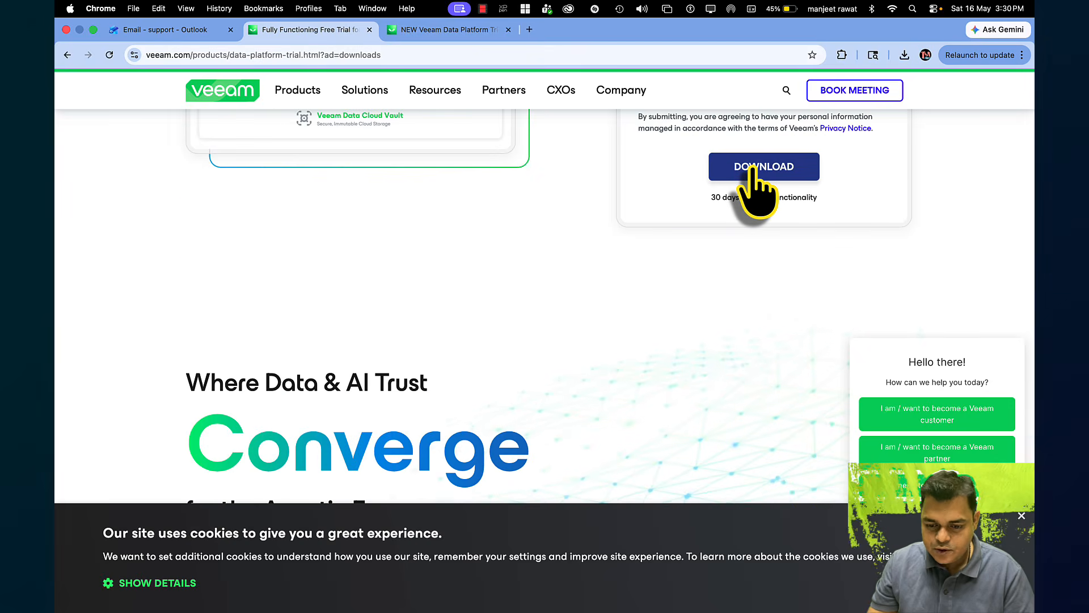
click(753, 169)
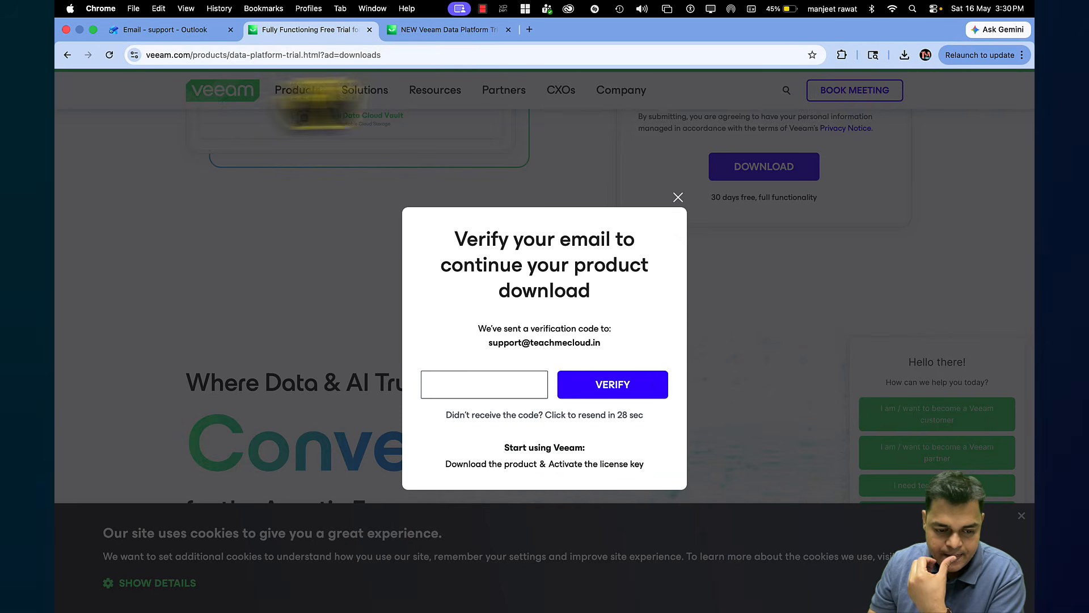
Read the verification code from the Veeam email in Outlook and verify it on the Veeam prompt
click(149, 29)
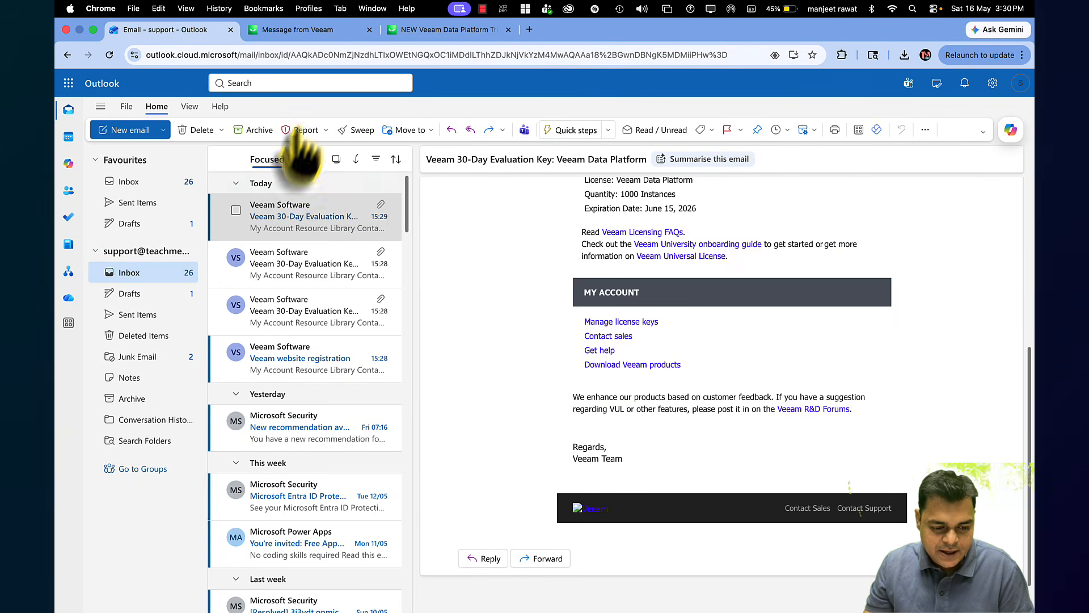
click(440, 33)
click(173, 30)
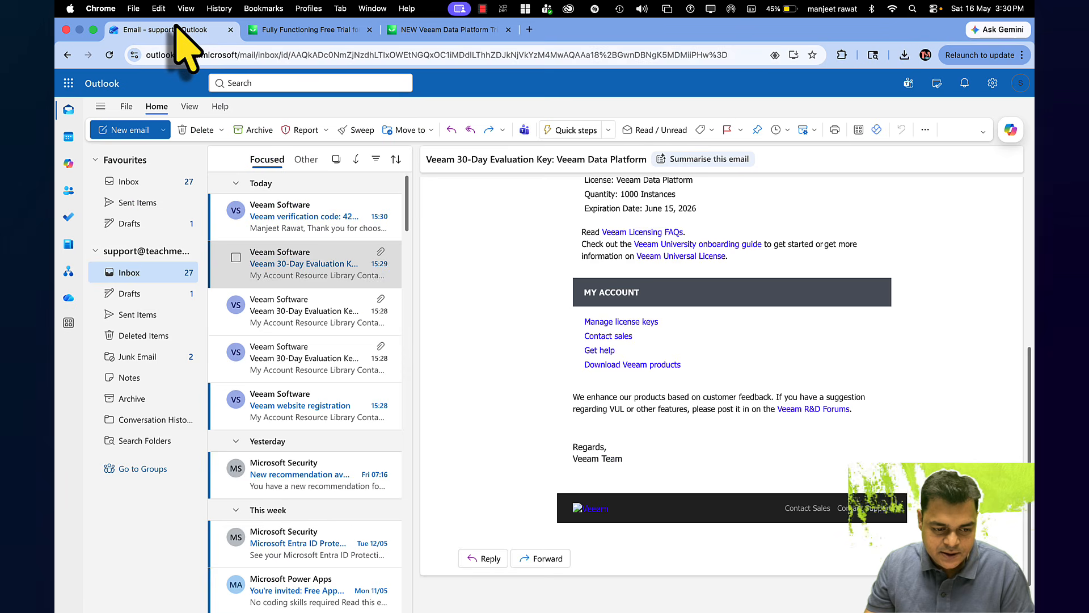
click(329, 224)
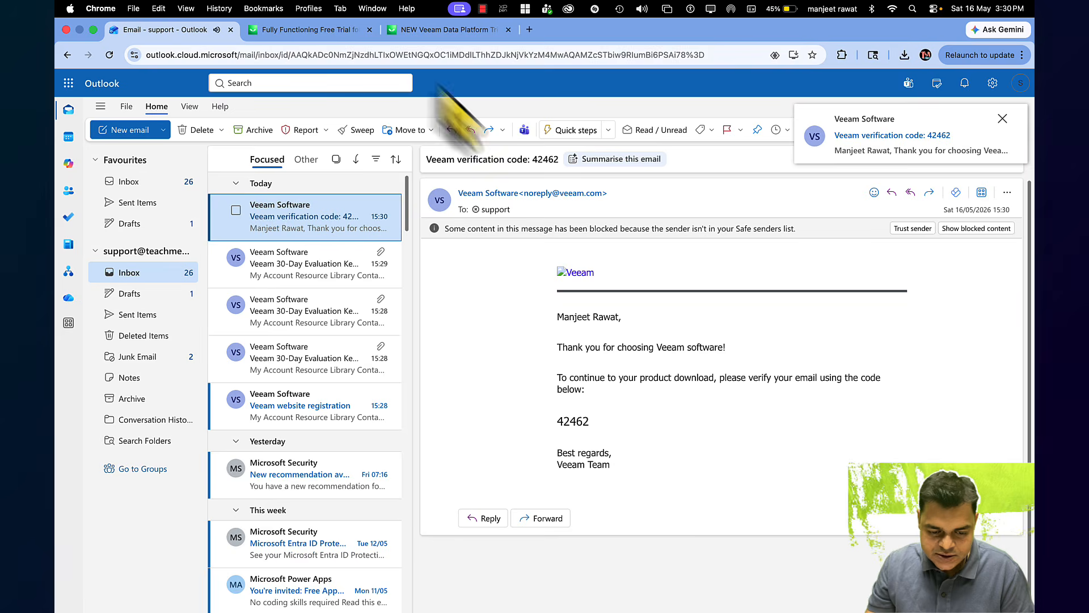
click(446, 31)
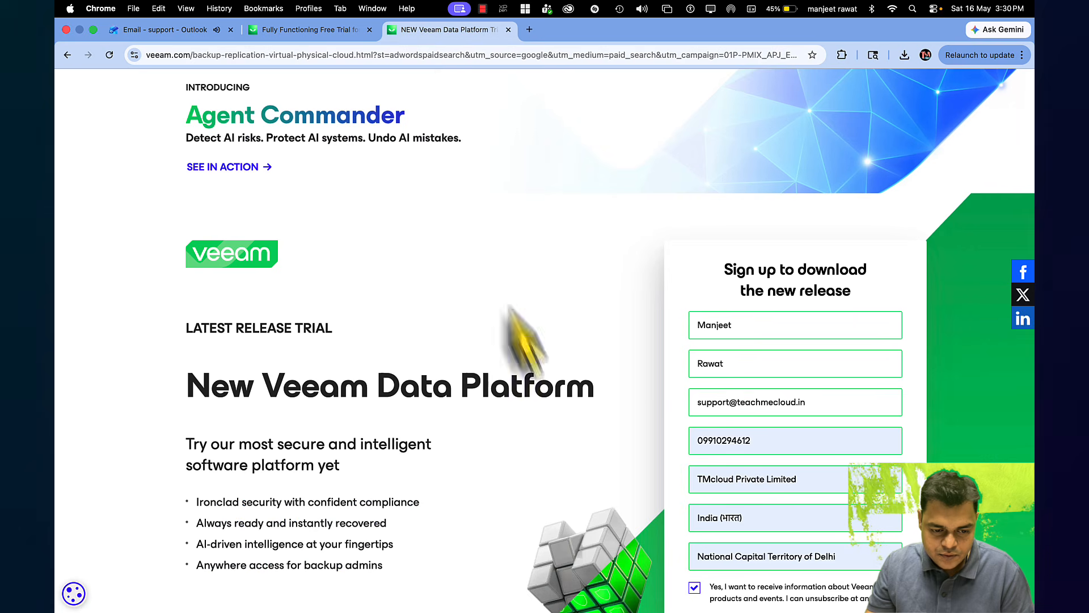
click(312, 29)
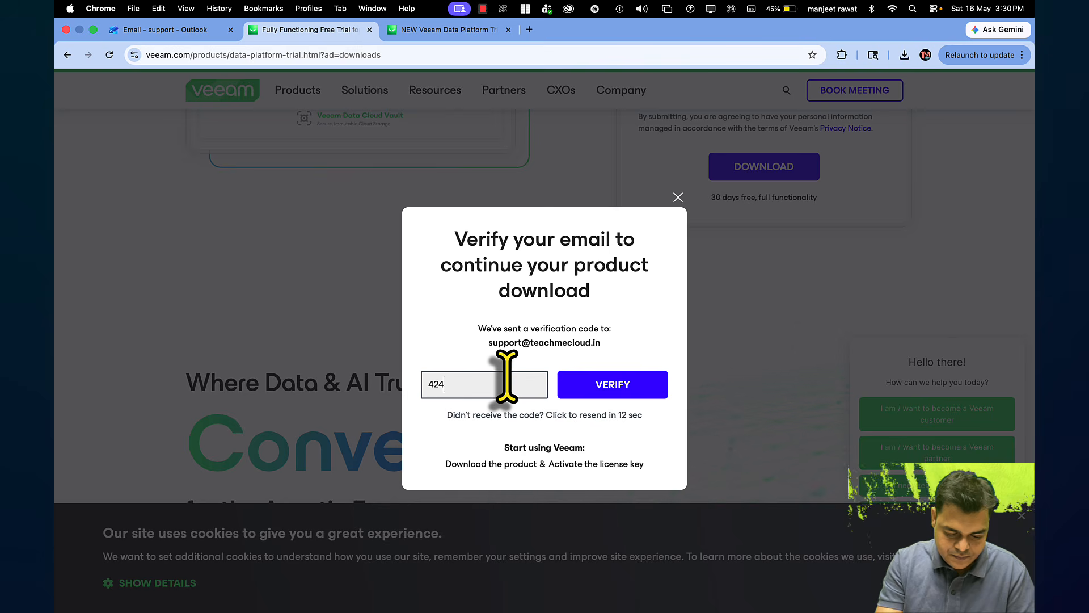
click(617, 397)
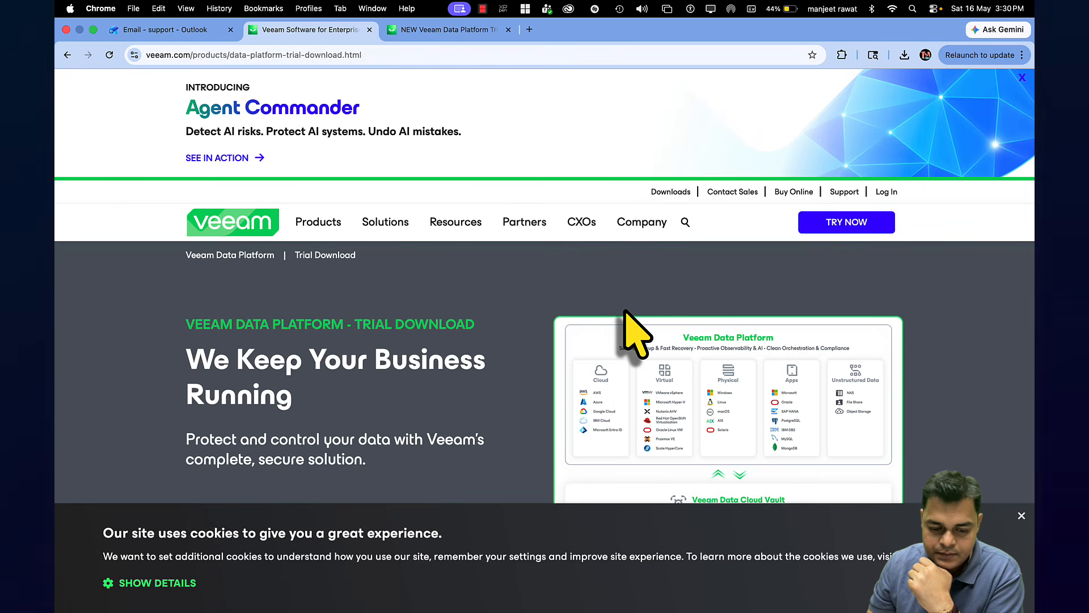
Download the 12.2 GB Veeam Software Appliance bootable ISO and confirm its progress in Chrome's downloads
scroll(584, 397, down, 10)
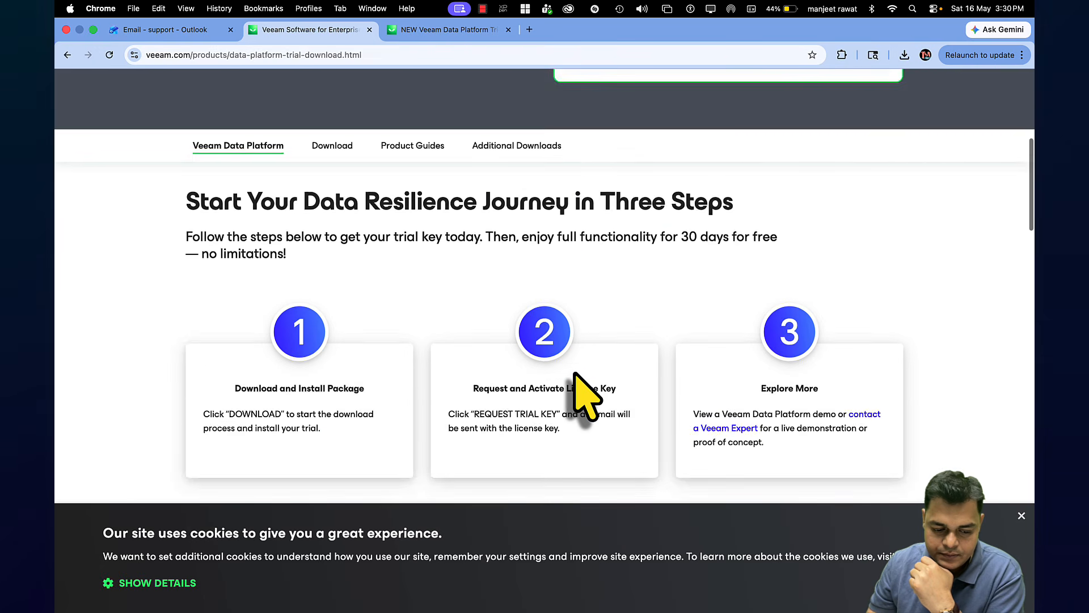
scroll(584, 397, down, 1)
scroll(576, 374, down, 5)
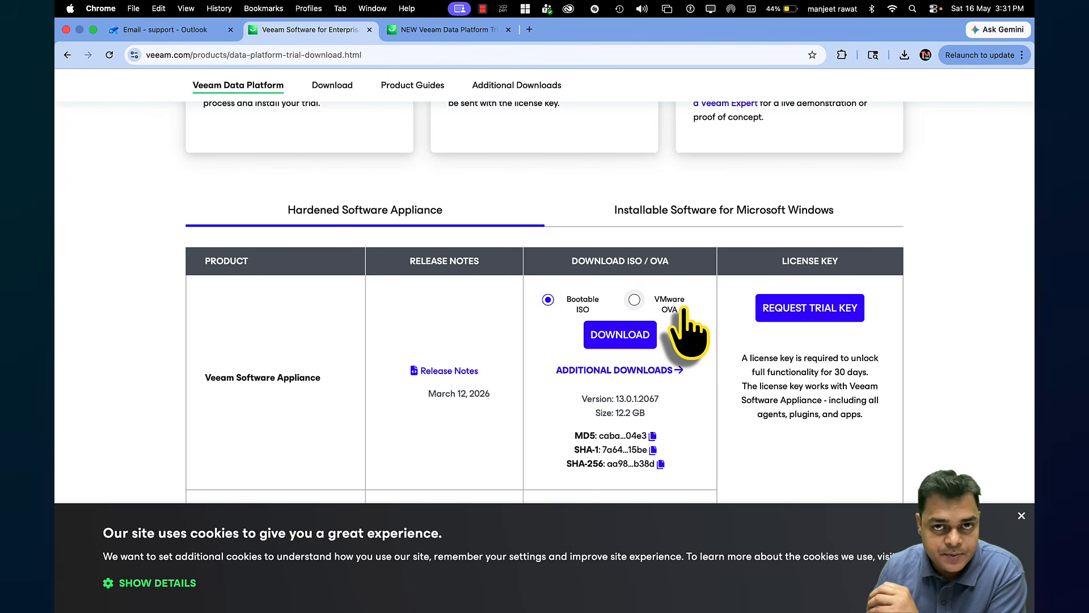
scroll(675, 363, down, 2)
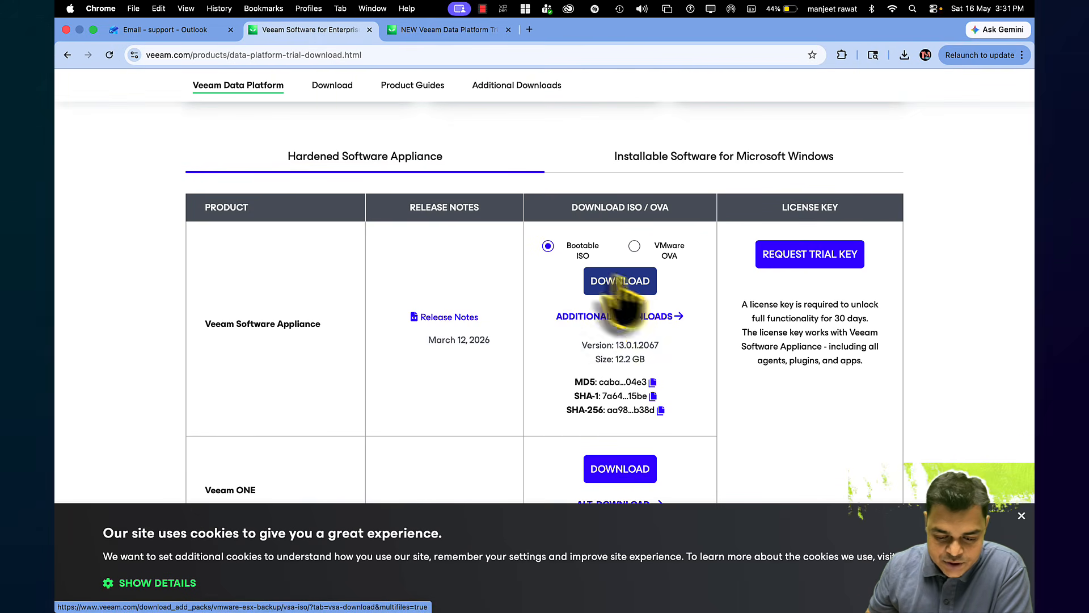
scroll(624, 317, down, 5)
scroll(645, 317, up, 2)
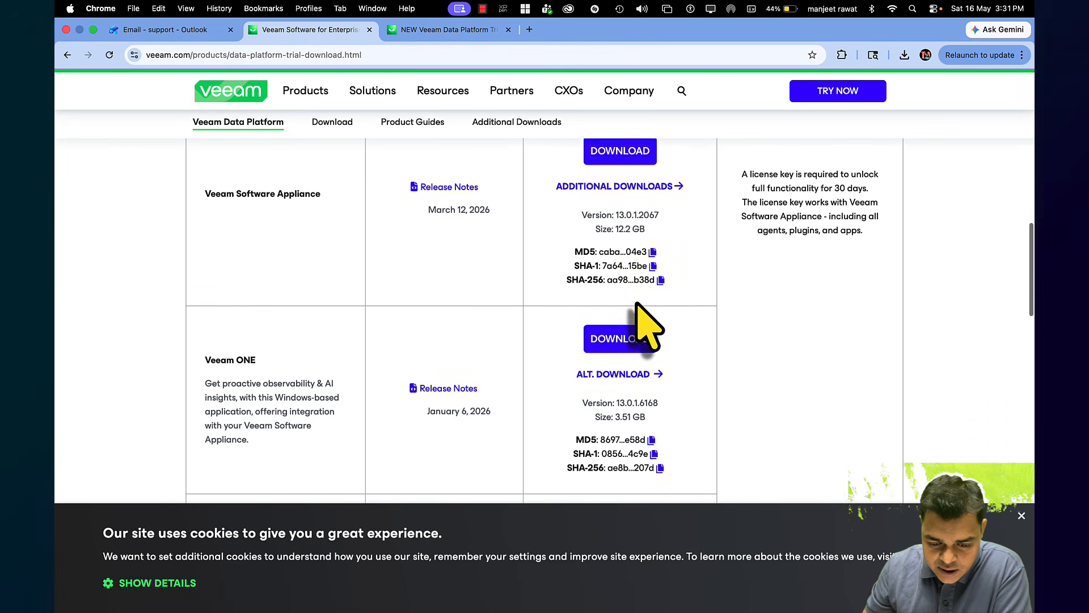
scroll(640, 224, down, 2)
scroll(638, 226, up, 3)
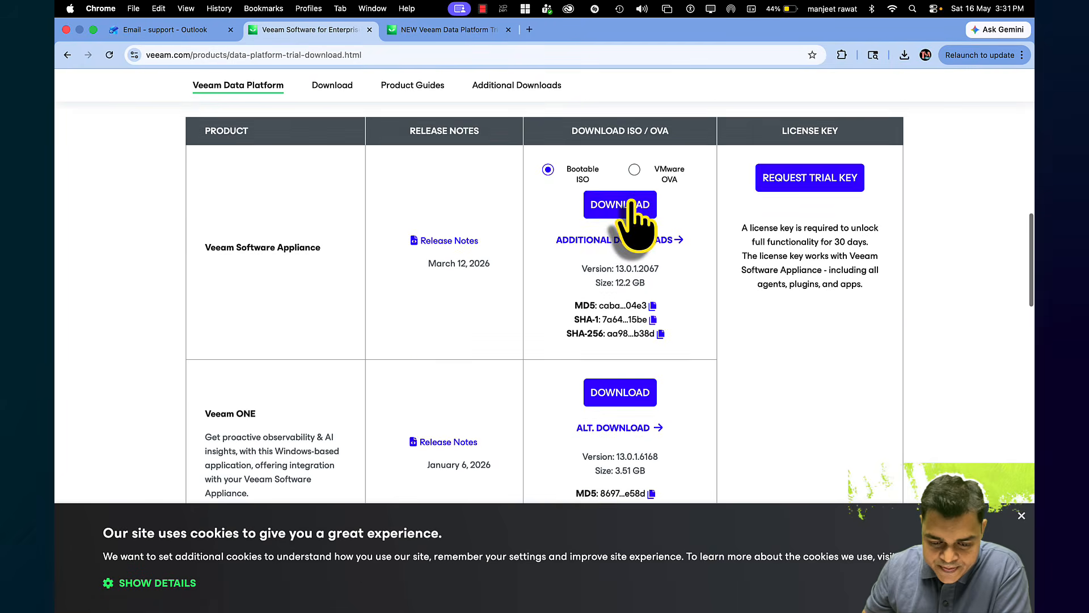
click(601, 207)
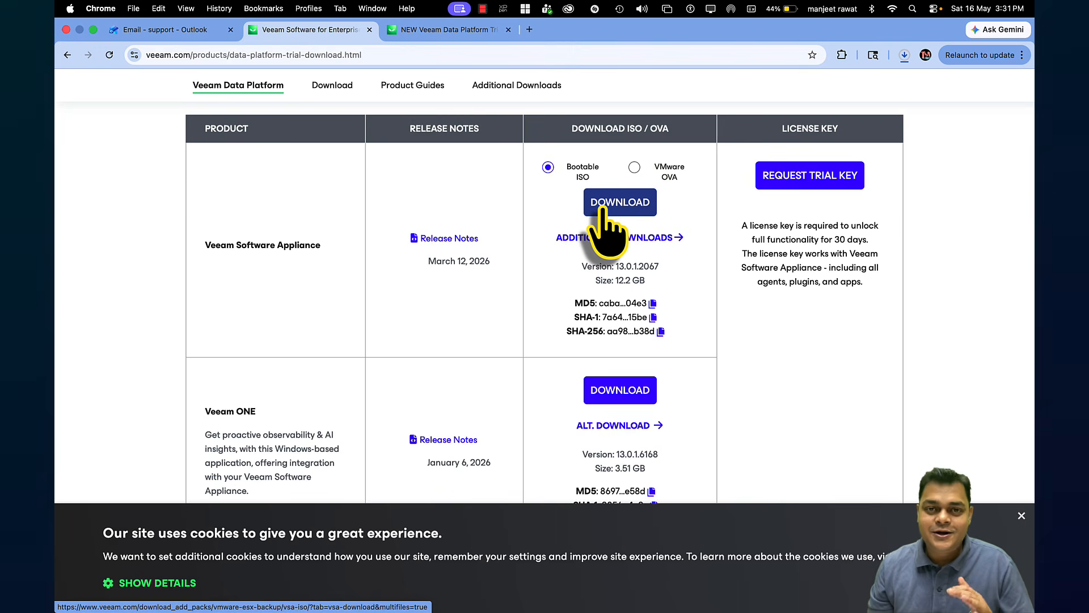
click(902, 56)
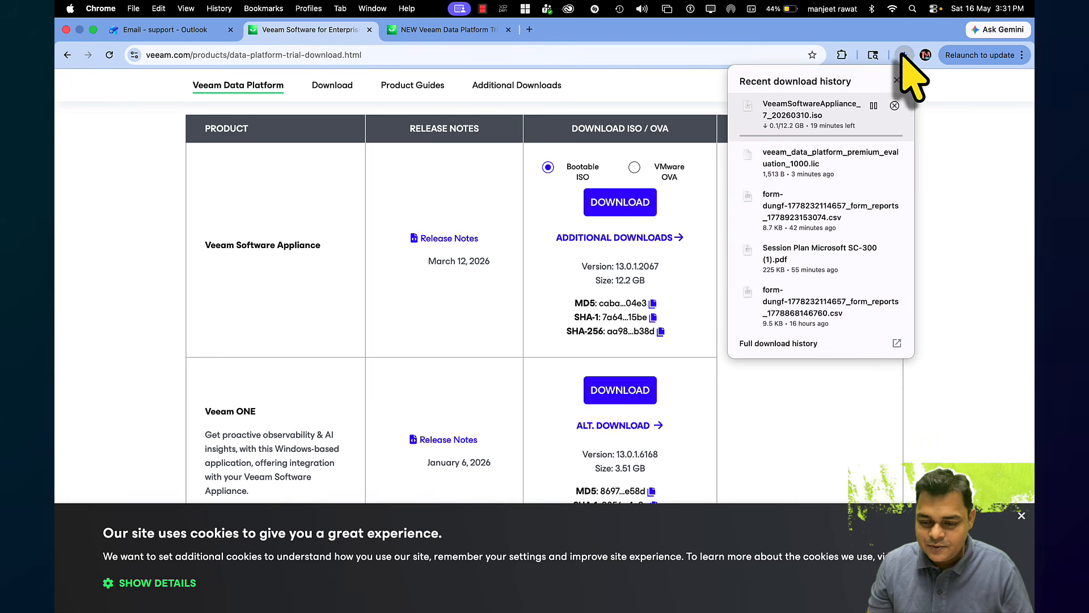
Close the downloads panel and move across desktop spaces, past the OneNote checklist, to VMware Workstation
click(955, 138)
key(ctrl+Right)
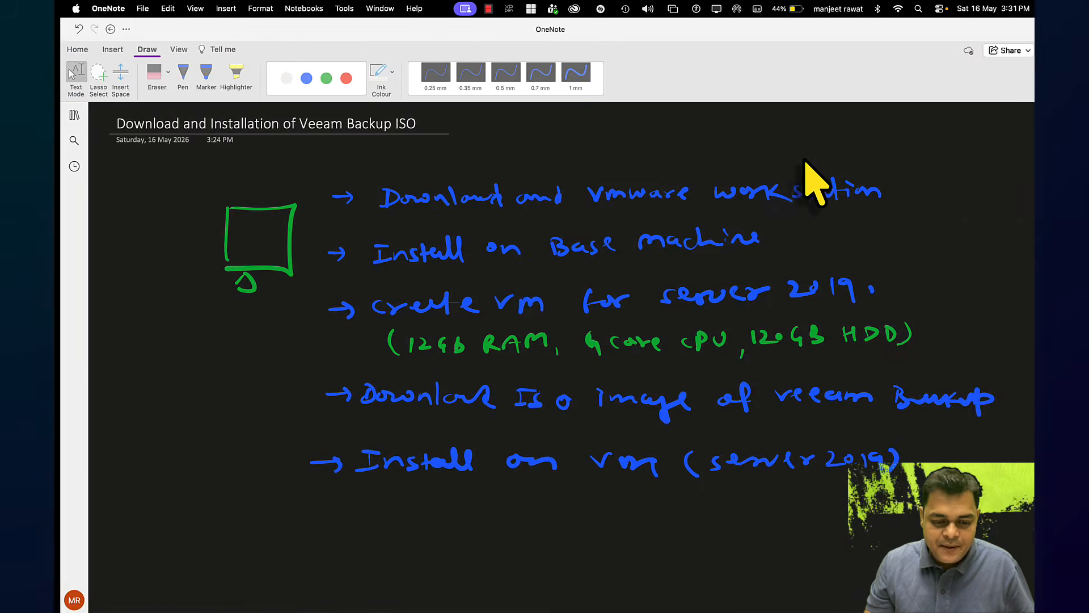
key(ctrl+Right)
key(ctrl+Left)
key(ctrl+Left)
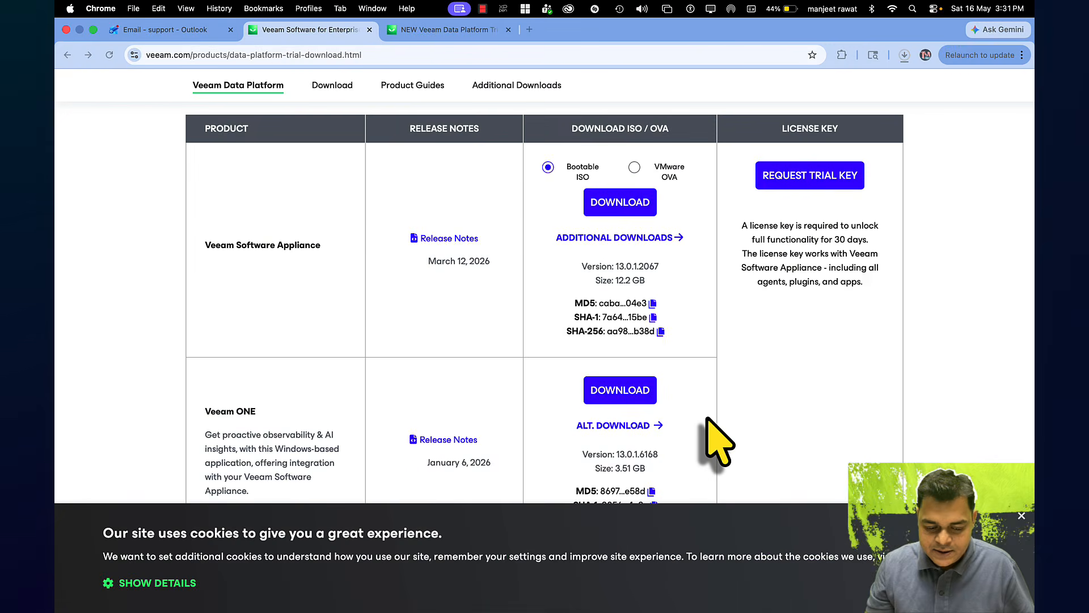
key(ctrl+Left)
key(ctrl+Right)
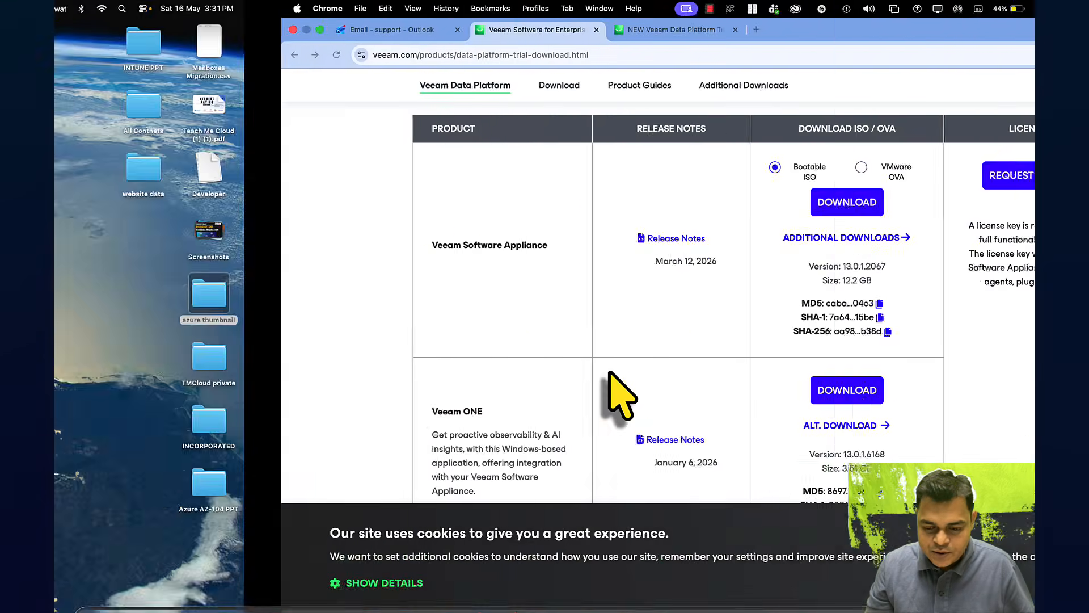
key(ctrl+Right)
key(ctrl+Right)
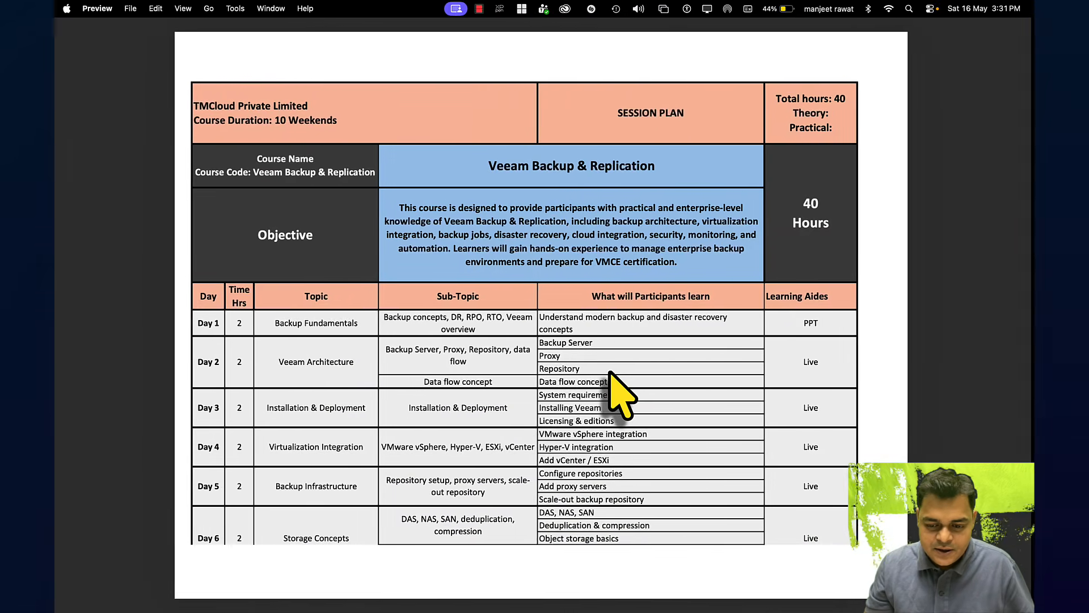
key(ctrl+Left)
key(ctrl+Left)
key(ctrl+Right)
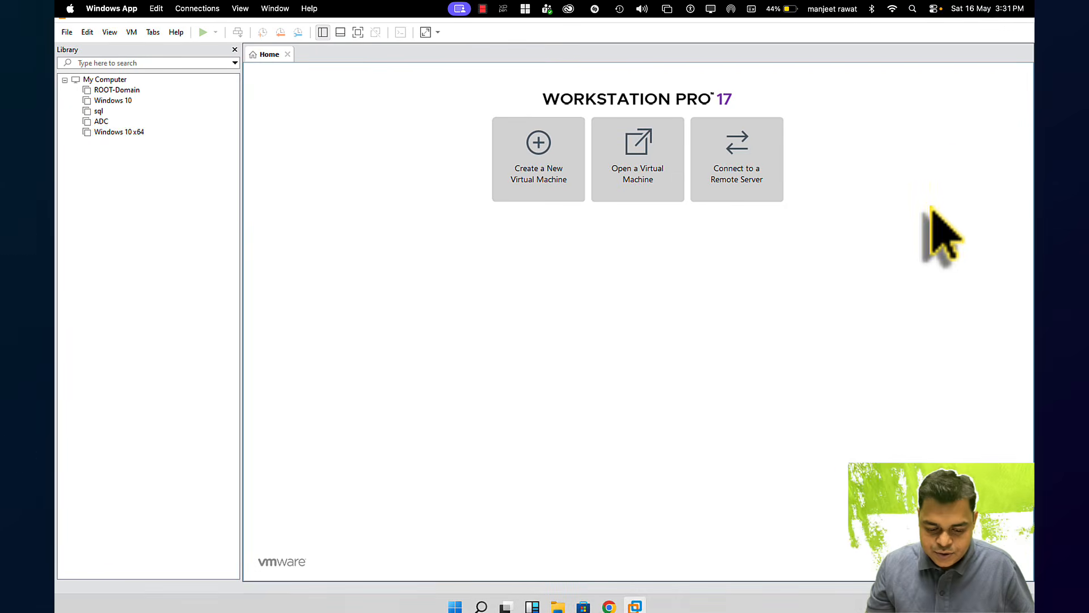
Raise the ADC VM's memory to 14264 MB in its settings and power it on
click(105, 122)
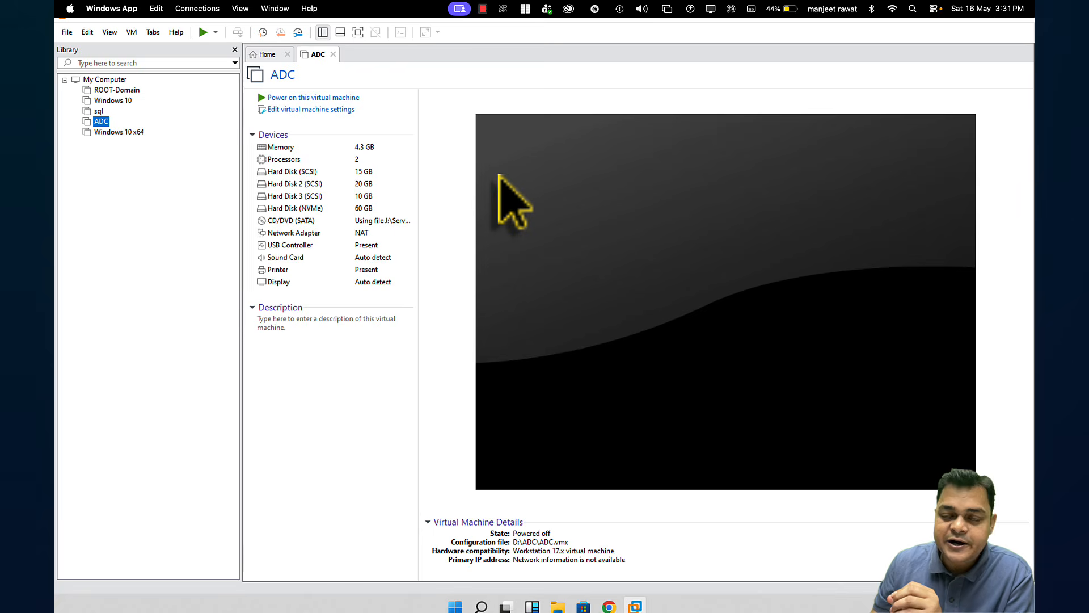
click(311, 110)
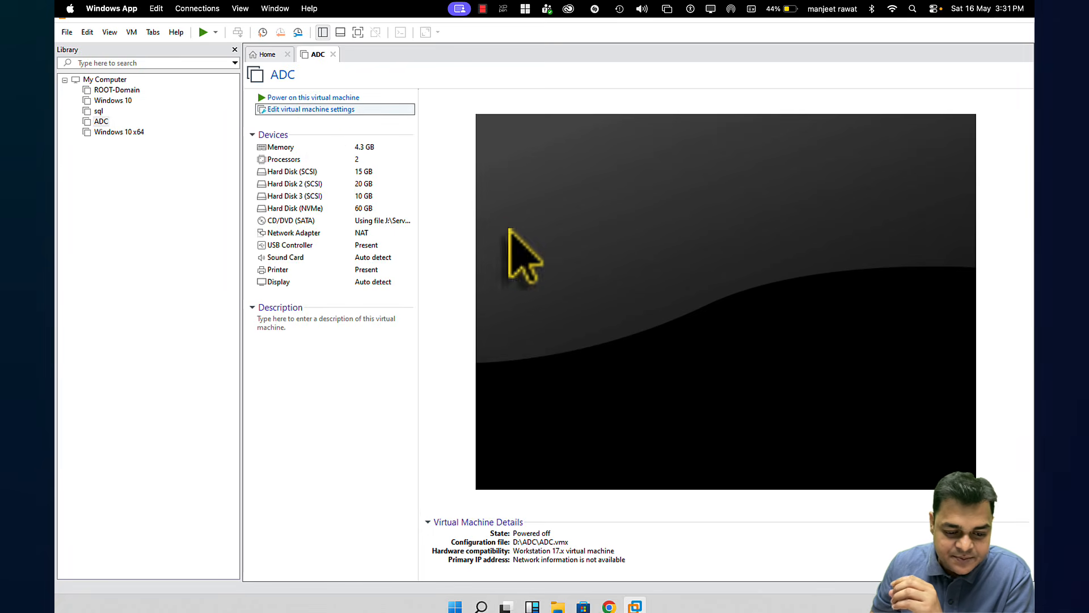
click(565, 224)
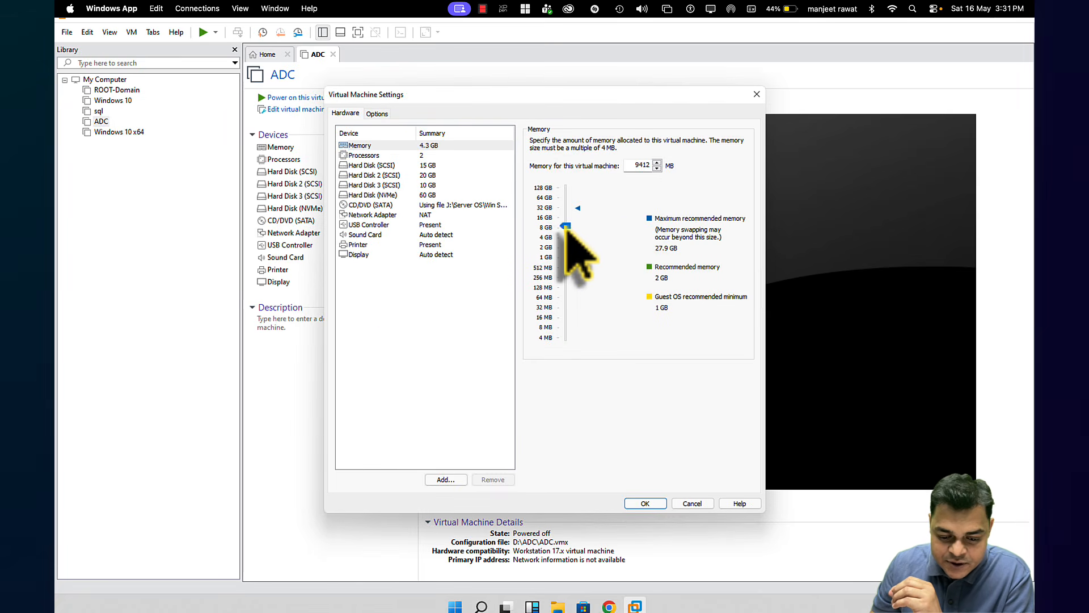
drag(565, 225, 566, 221)
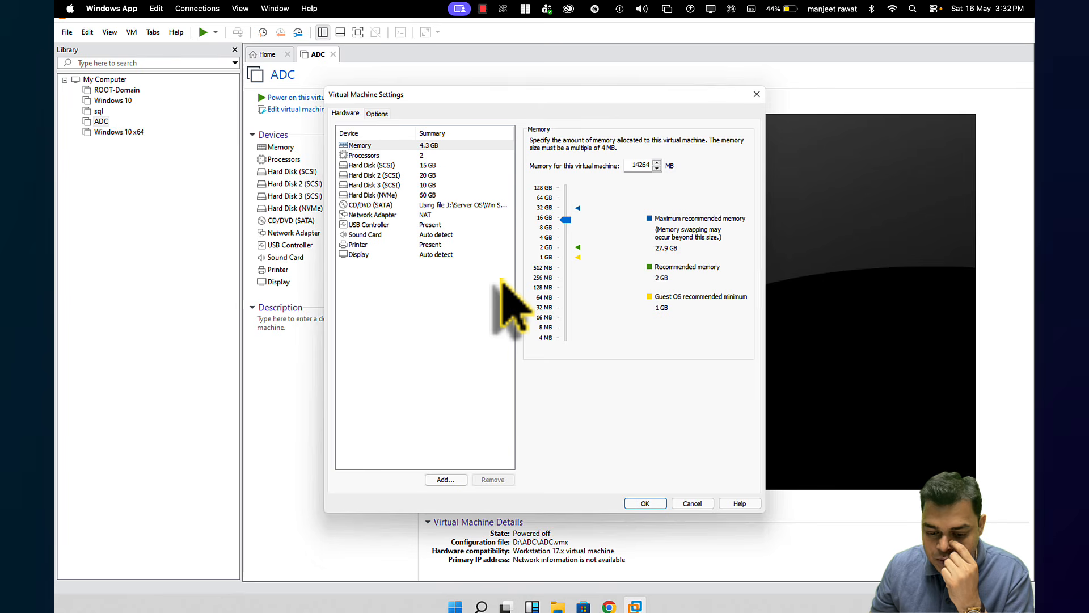
click(643, 503)
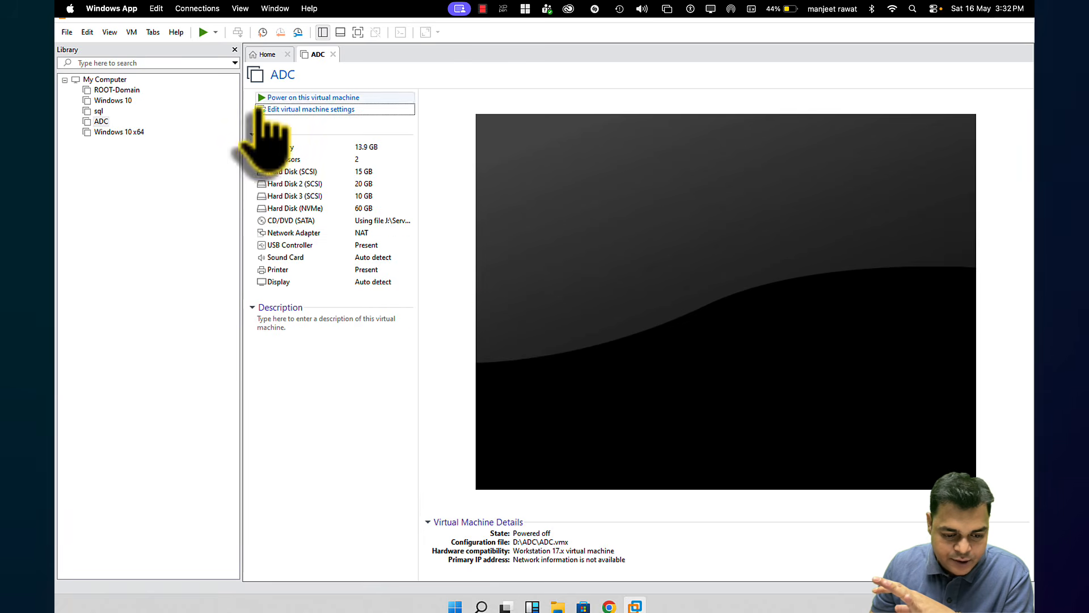
click(292, 97)
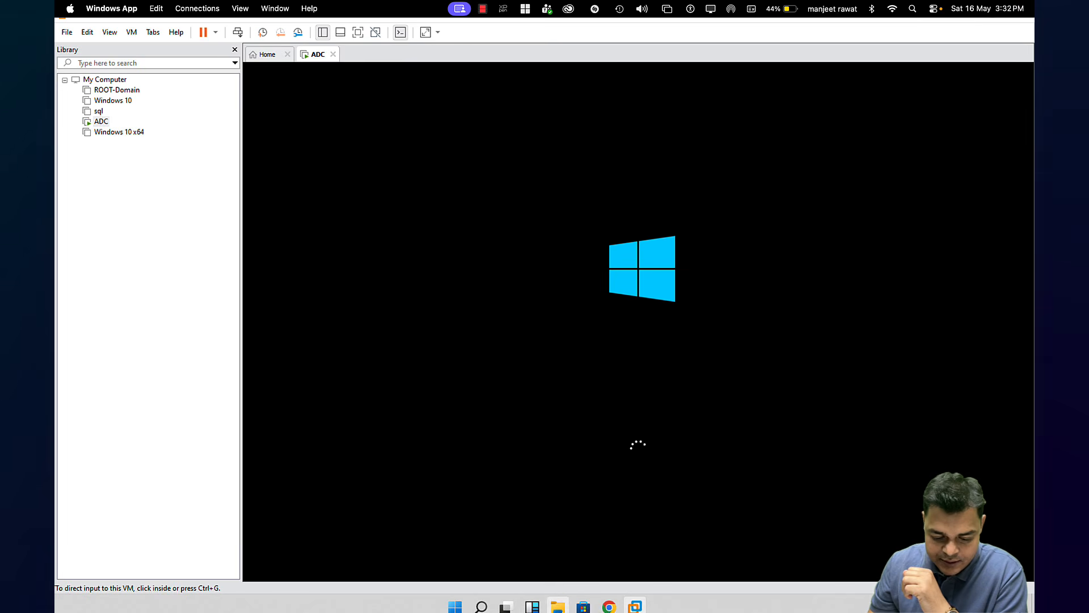
click(558, 606)
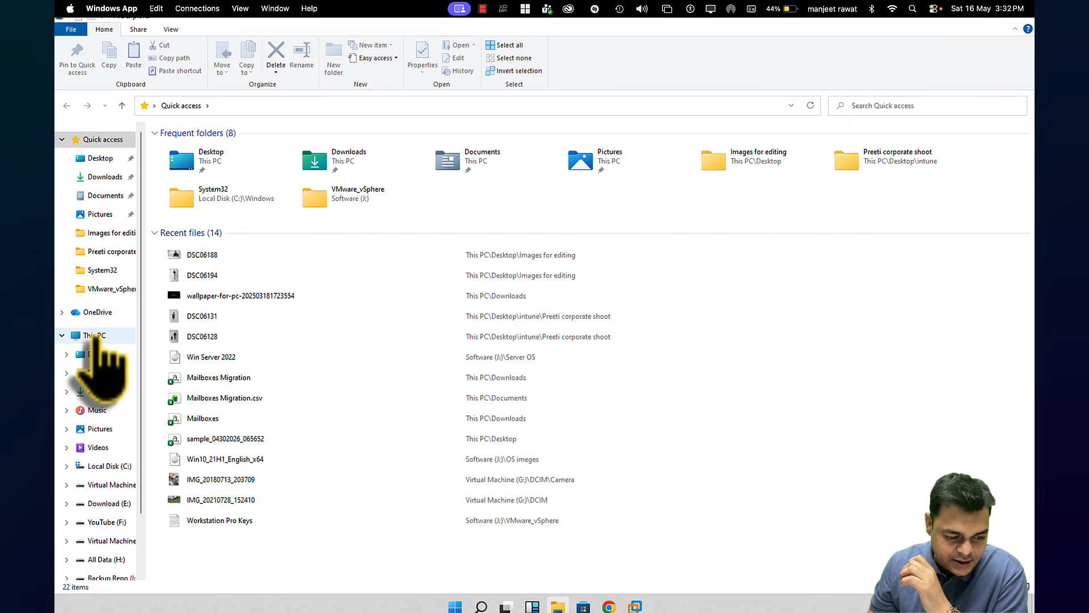
click(80, 336)
double_click(505, 280)
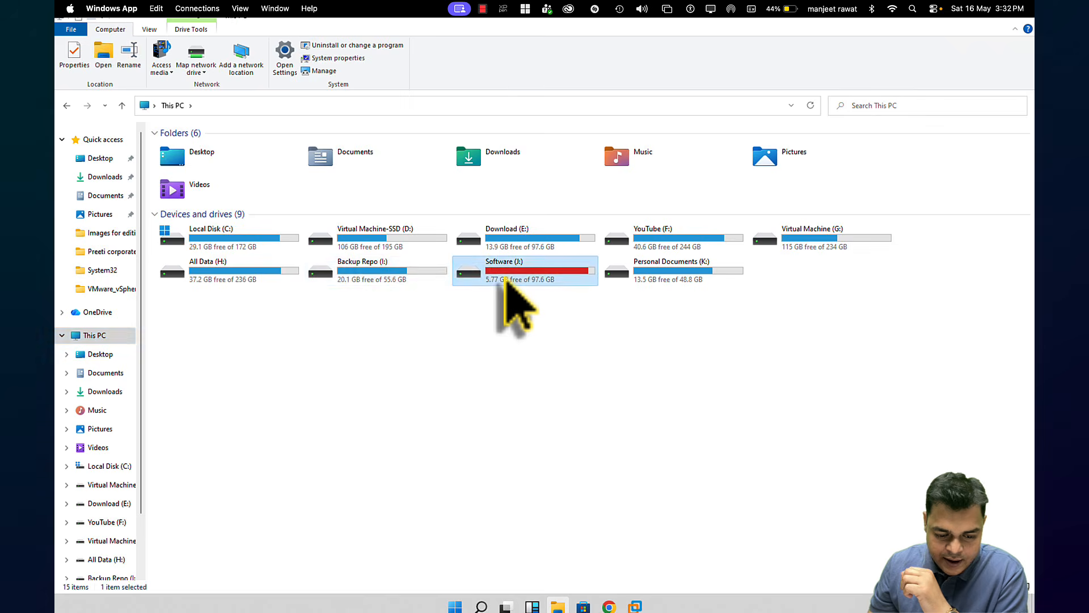
double_click(198, 184)
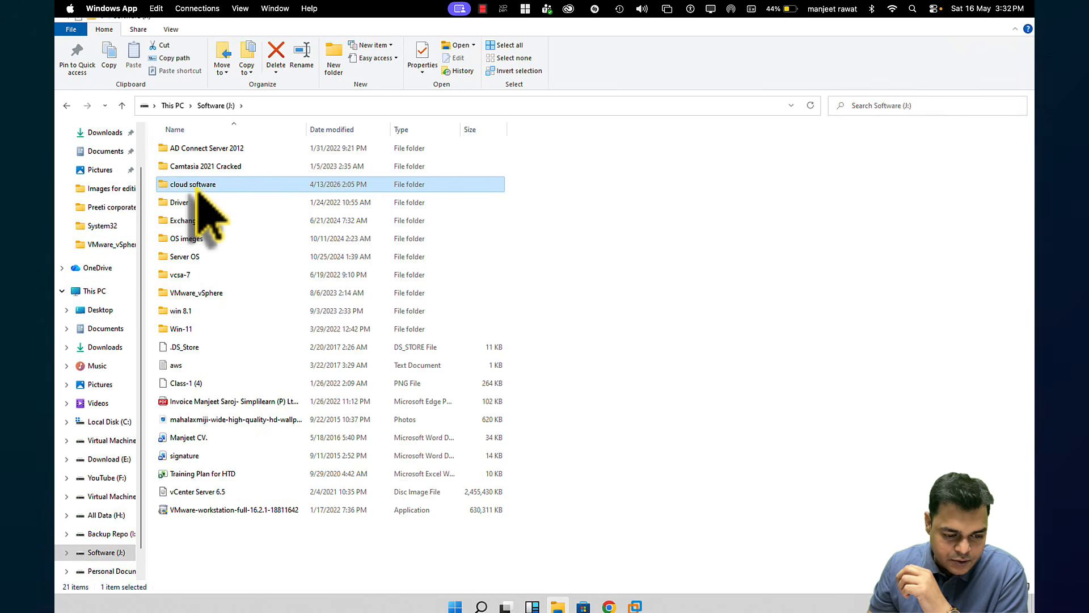
click(218, 222)
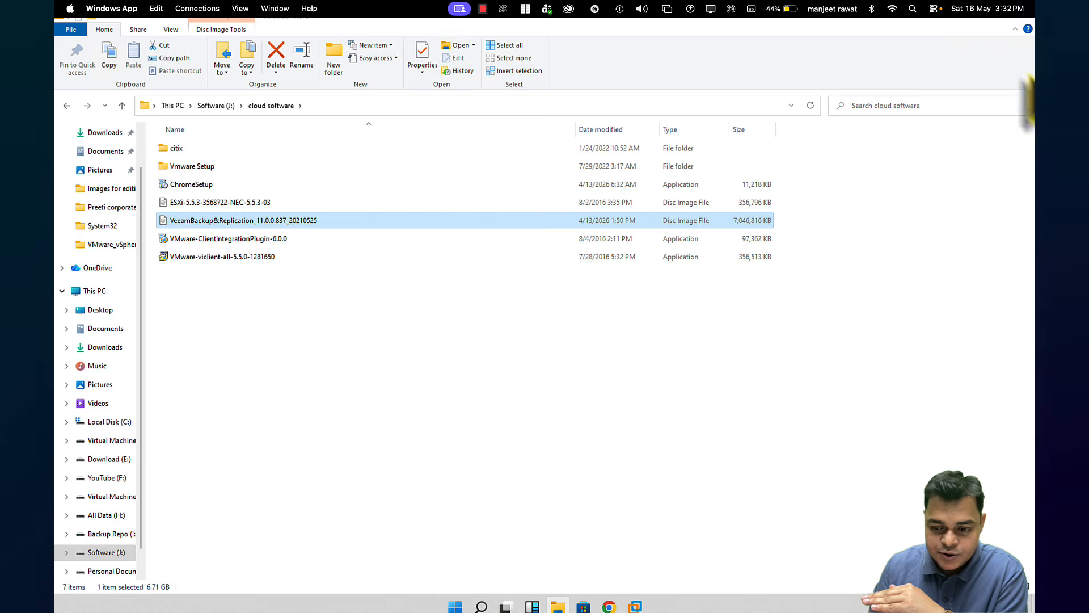
click(1027, 22)
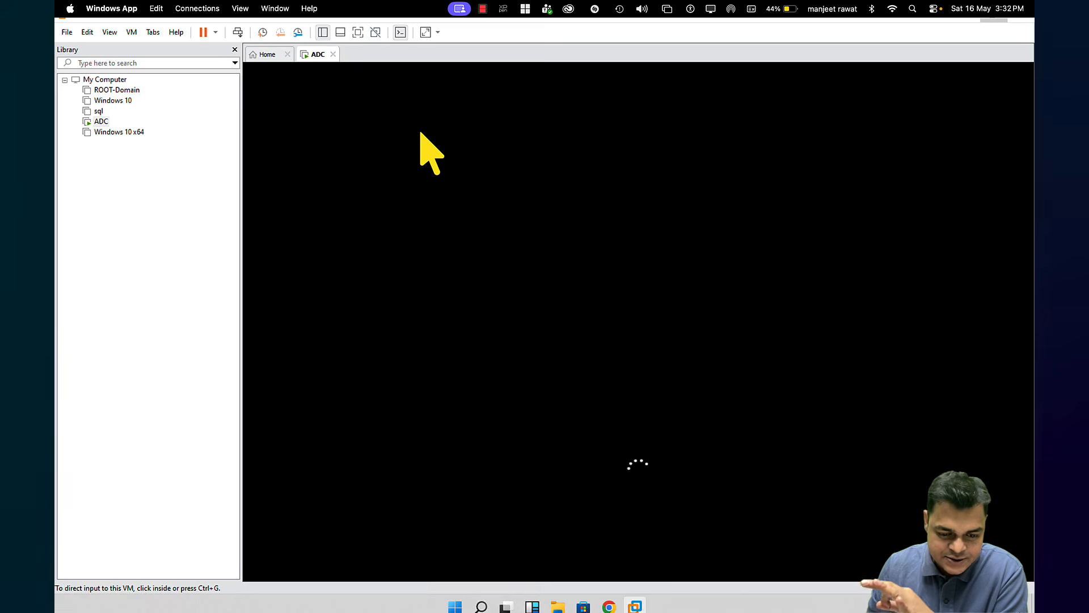
key(ctrl+Left)
key(ctrl+Left)
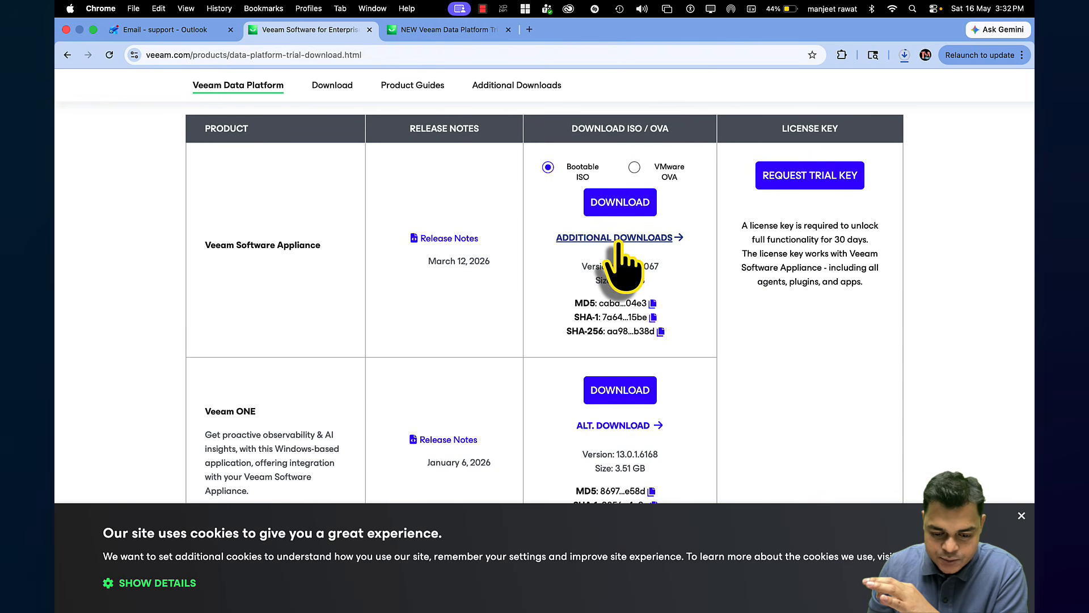
click(904, 55)
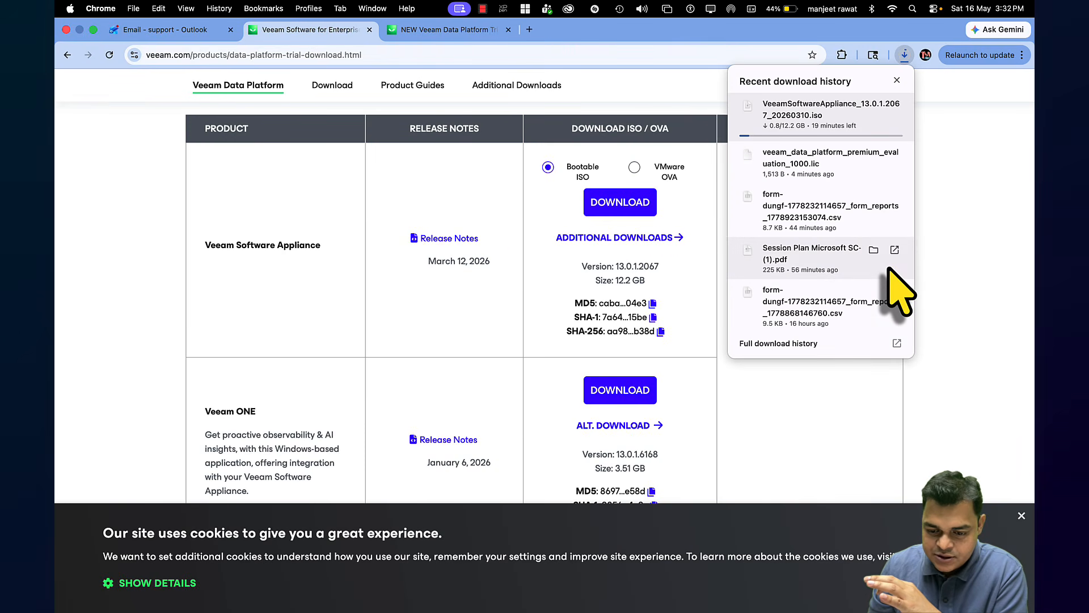
key(ctrl+Right)
key(ctrl+Right)
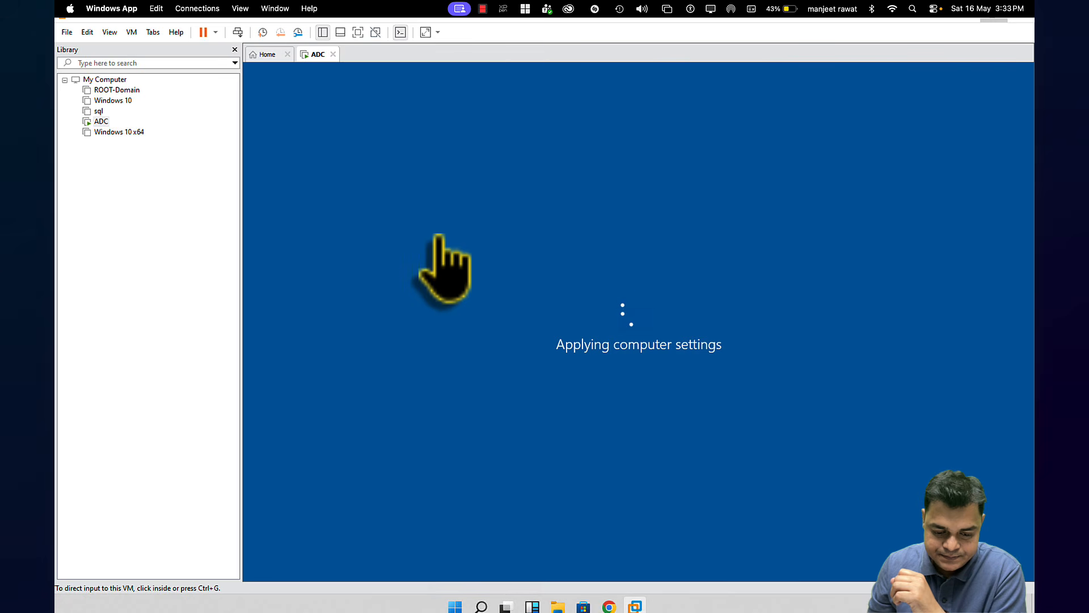
Point the ADC VM's CD/DVD (SATA) drive to the Veeam ISO in J:\cloud software
right_click(316, 57)
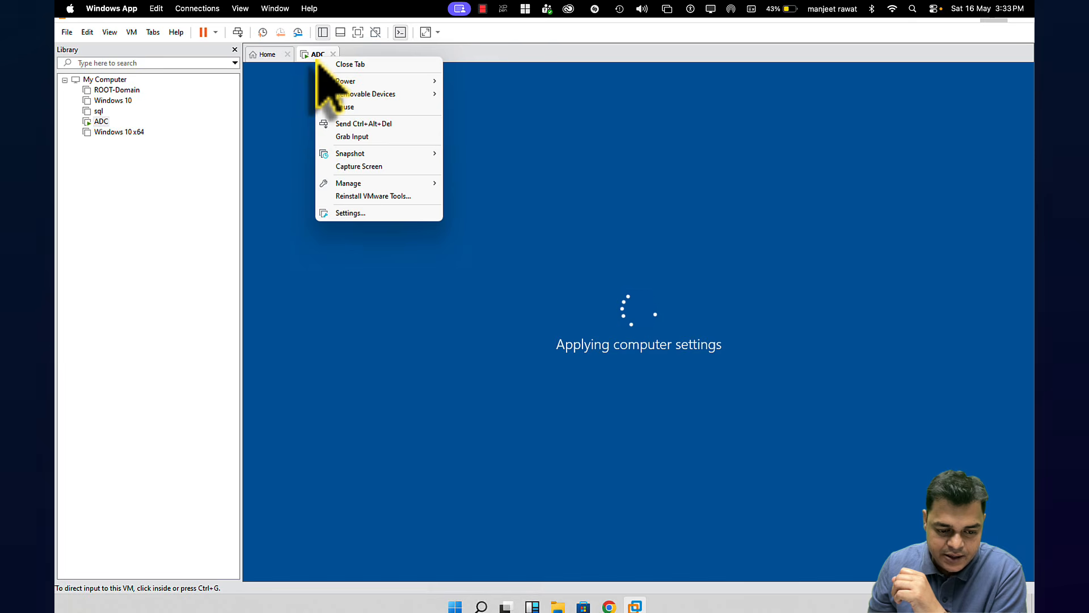
click(349, 212)
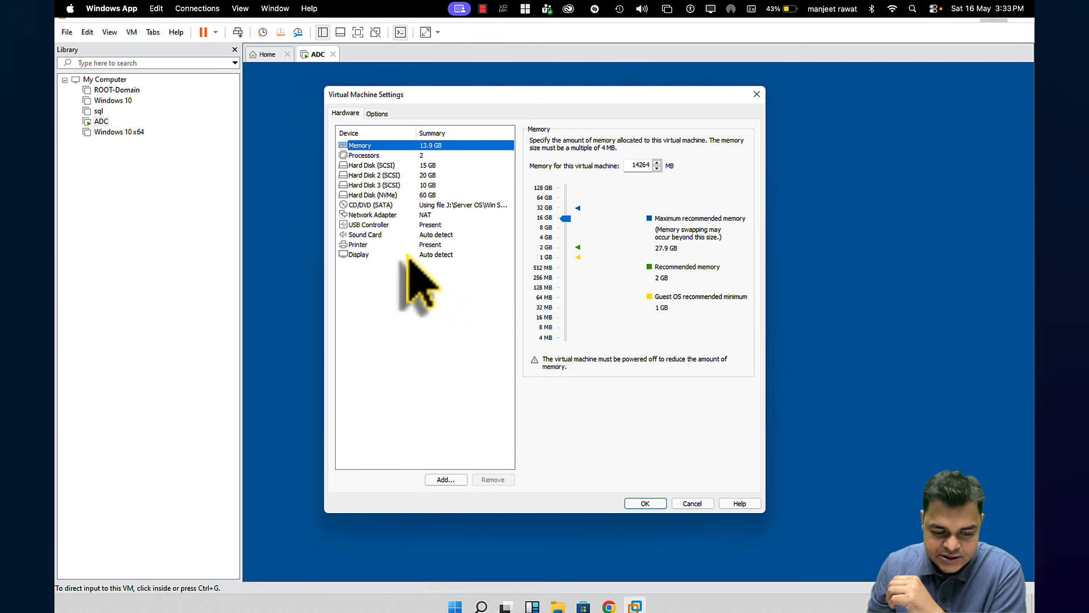
click(385, 205)
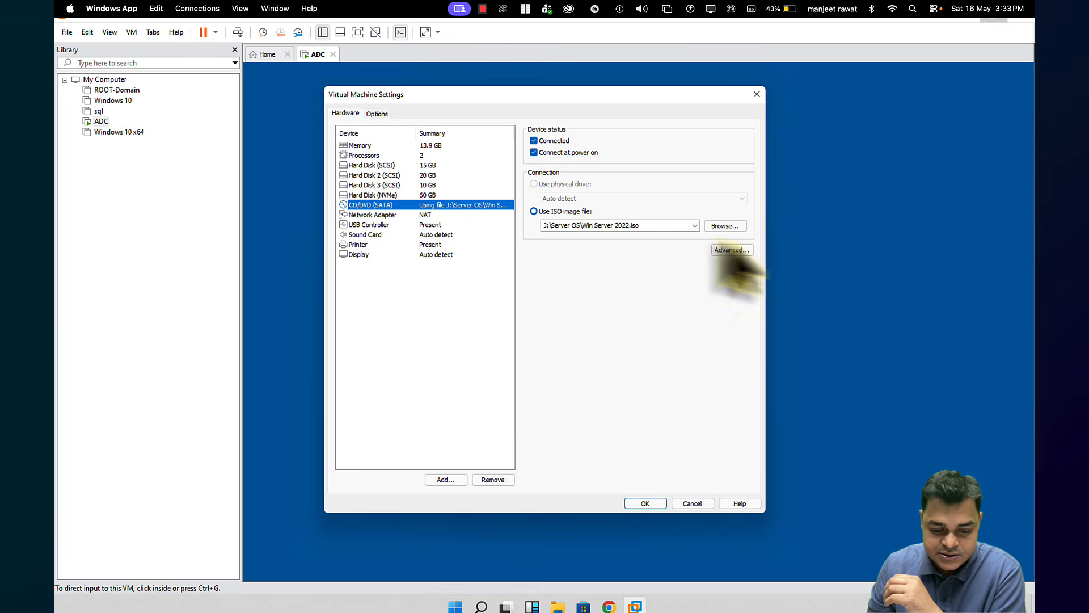
click(729, 227)
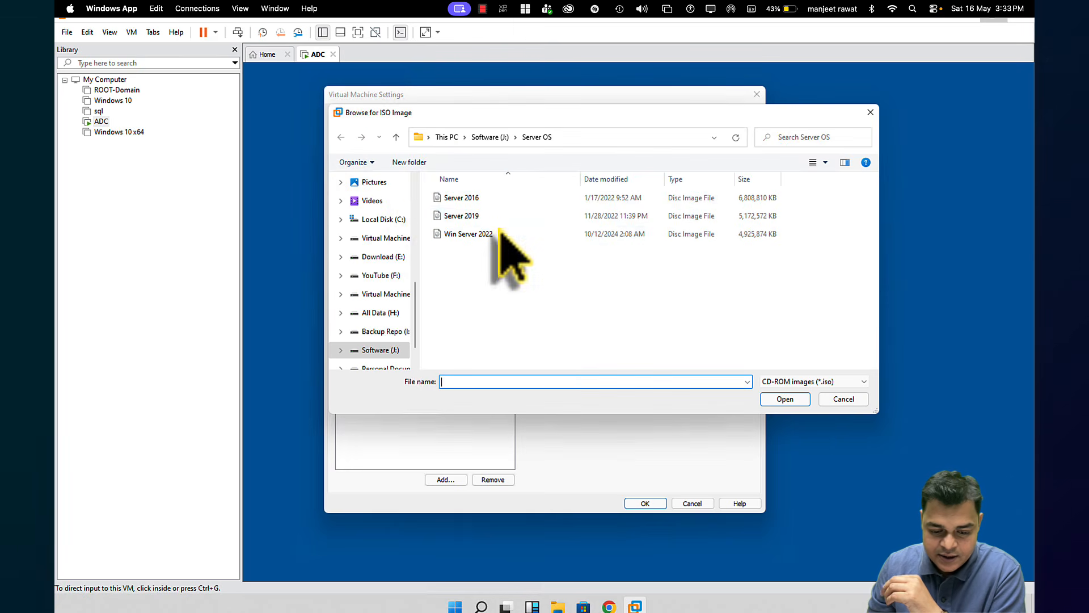
click(488, 137)
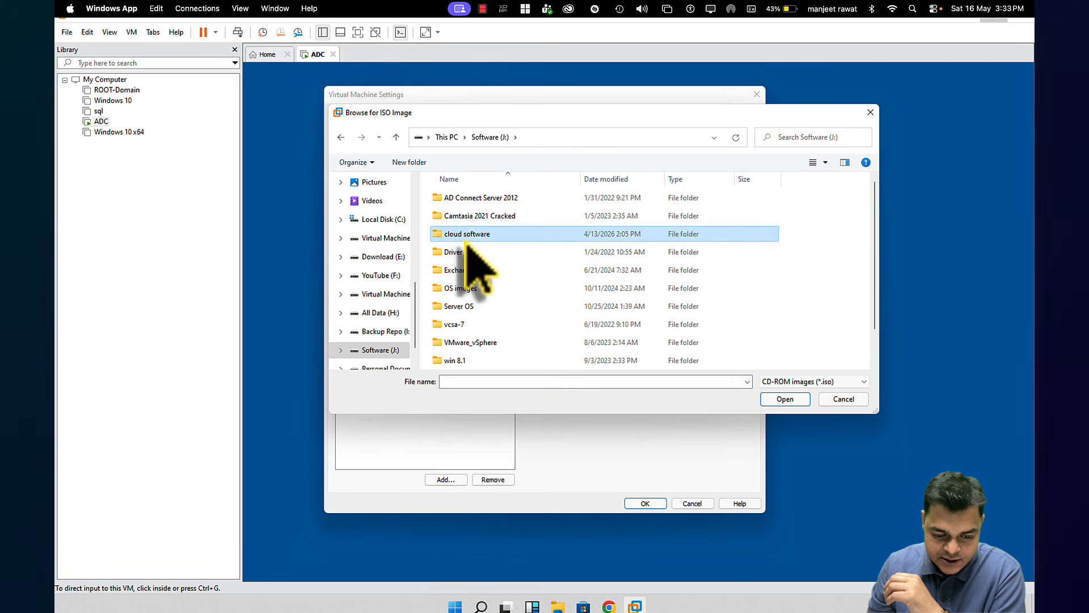
double_click(463, 234)
click(483, 256)
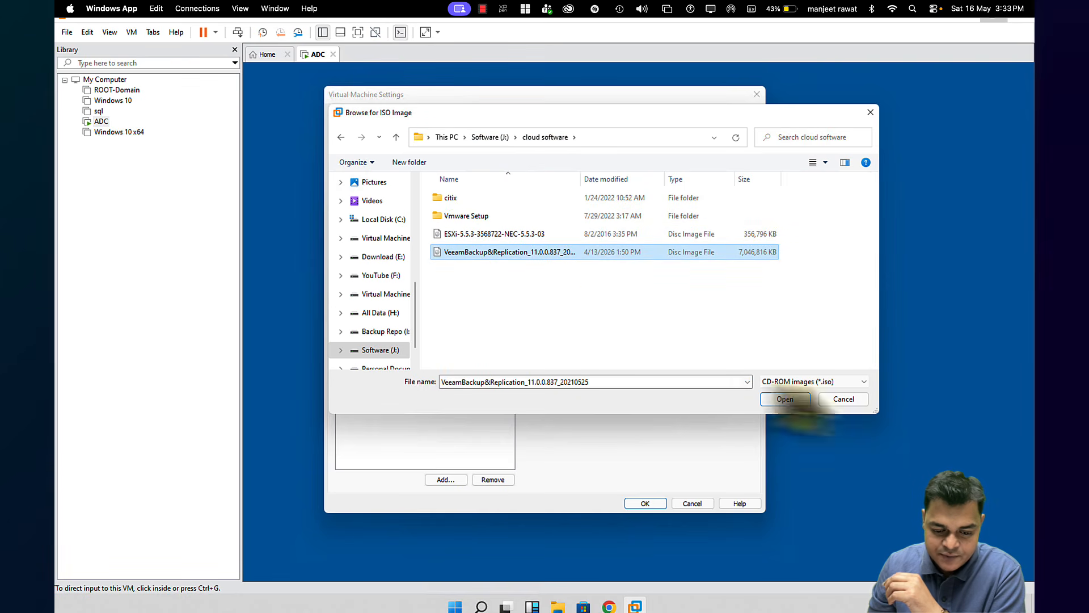
click(788, 400)
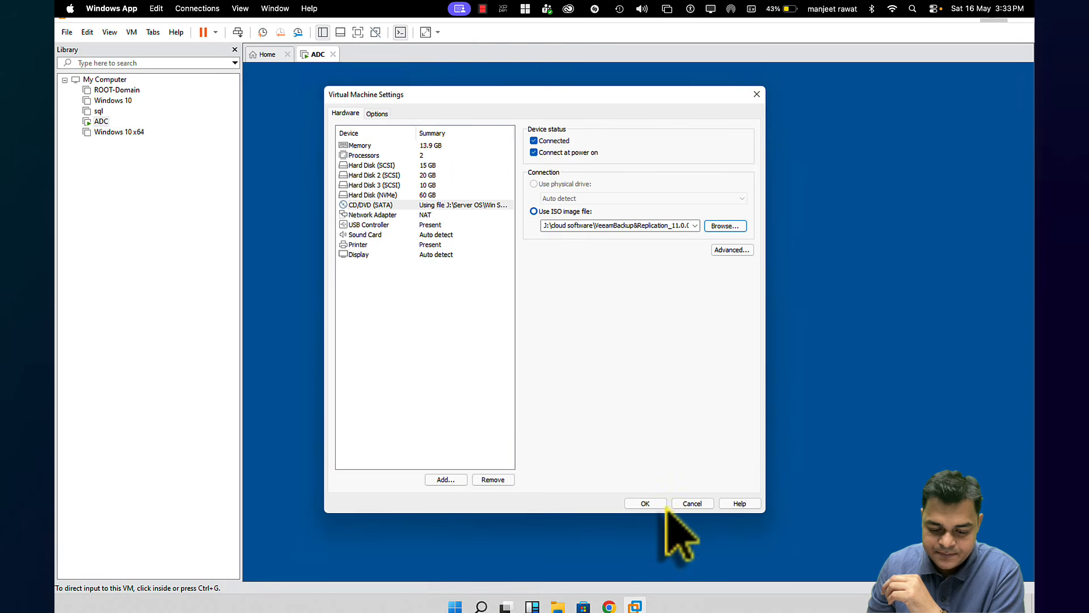
click(646, 503)
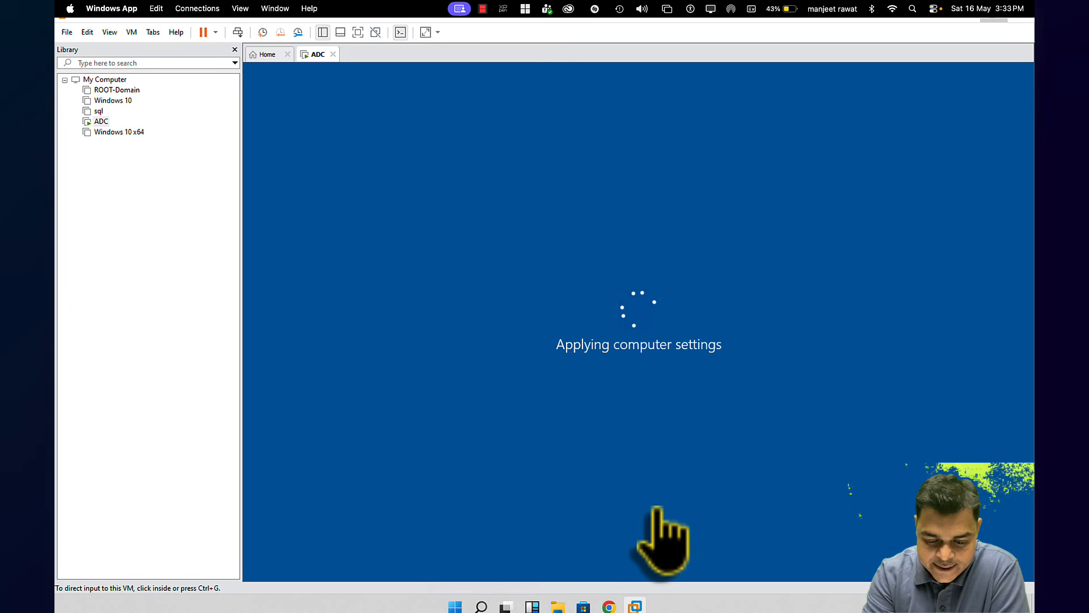
Glance twice at the OneNote installation plan, then move to the Chrome Veeam download page
key(ctrl+Left)
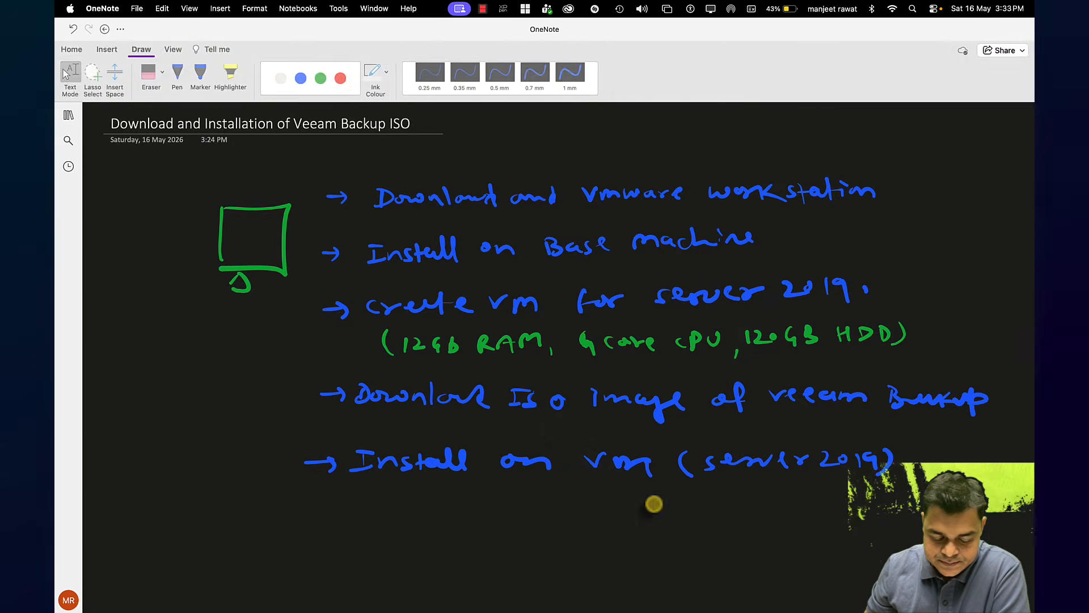
key(ctrl+Right)
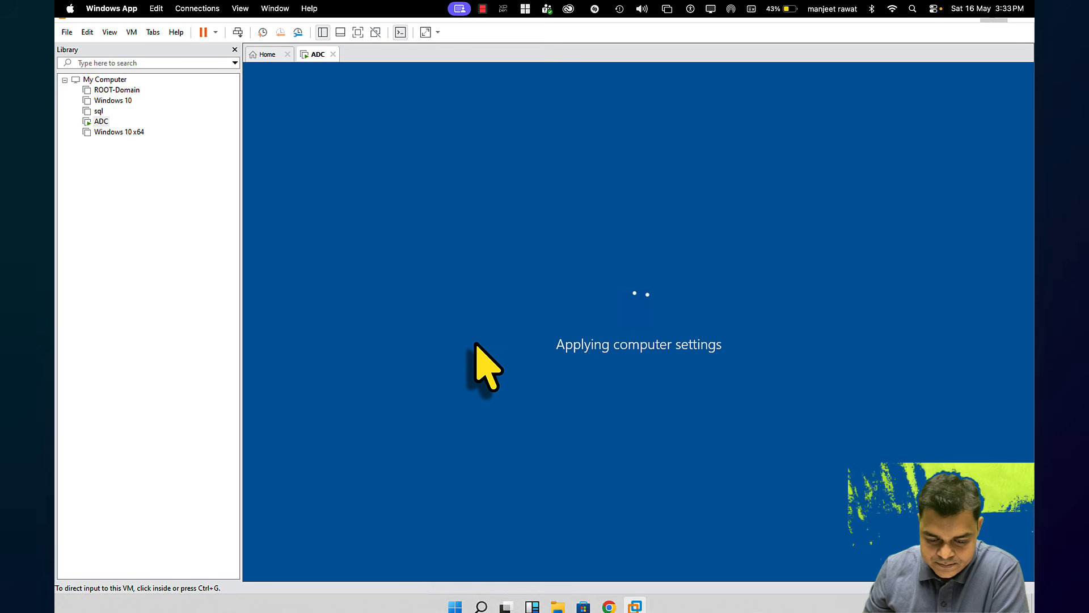
key(ctrl+Left)
key(ctrl+Right)
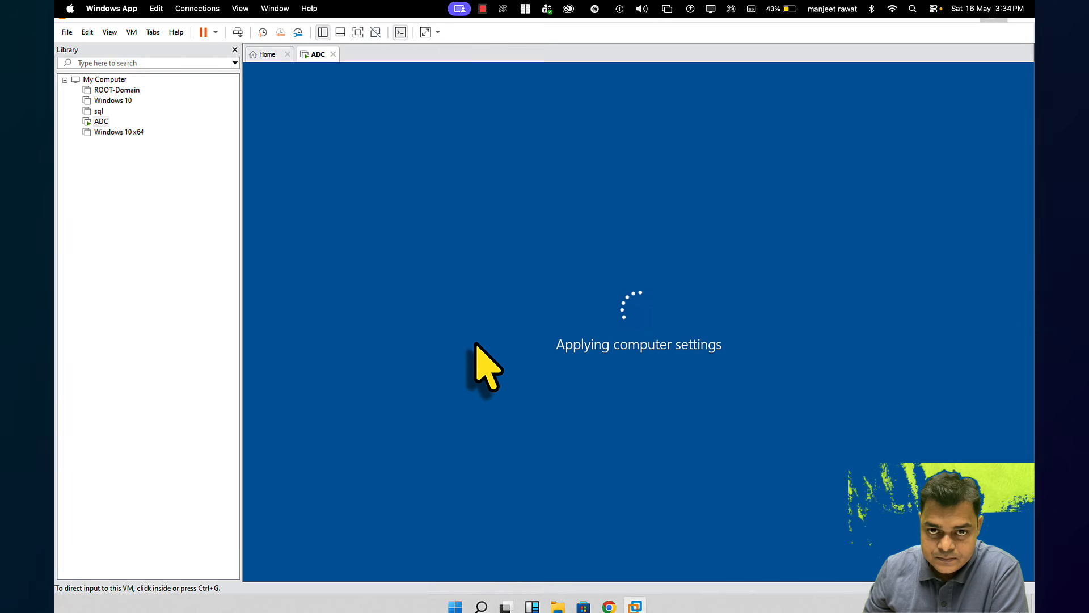
key(ctrl+Left)
key(ctrl+Left)
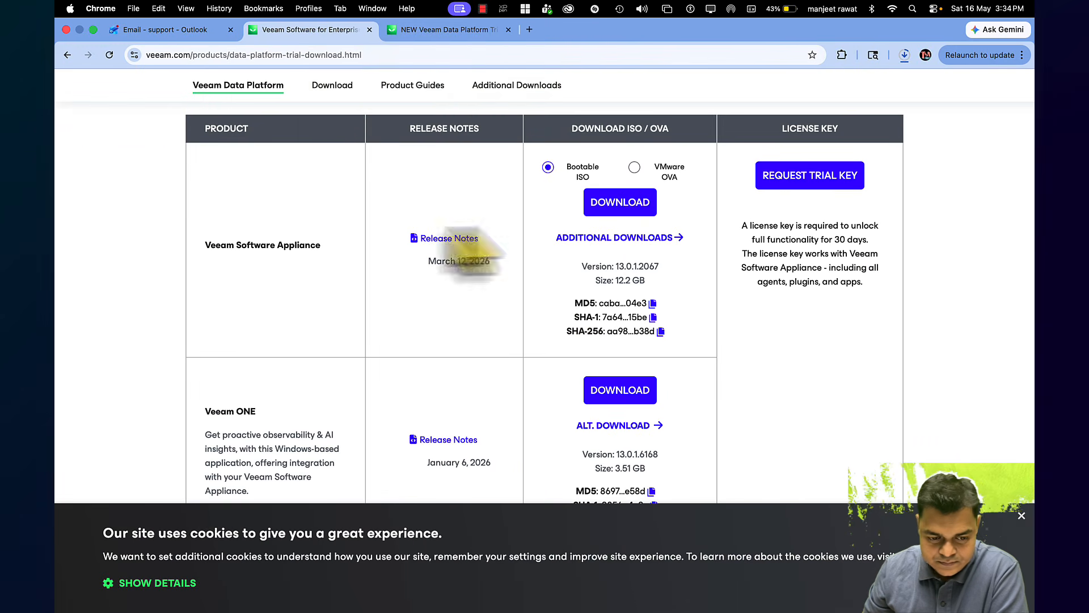
Check the Veeam ISO download progress, exit Chrome full screen, and return to the ADC VM
click(905, 55)
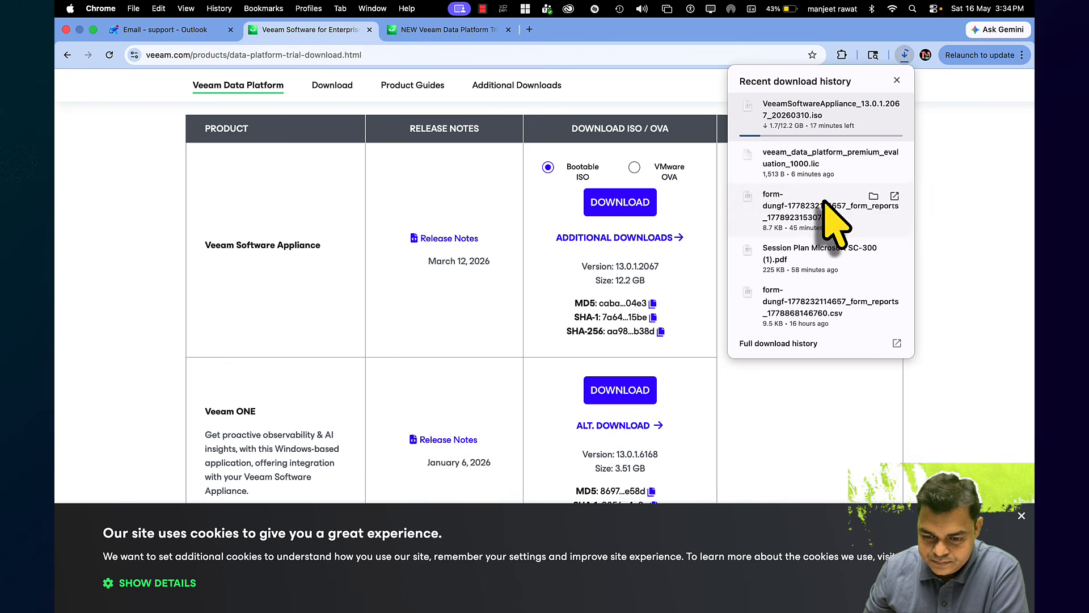
click(94, 30)
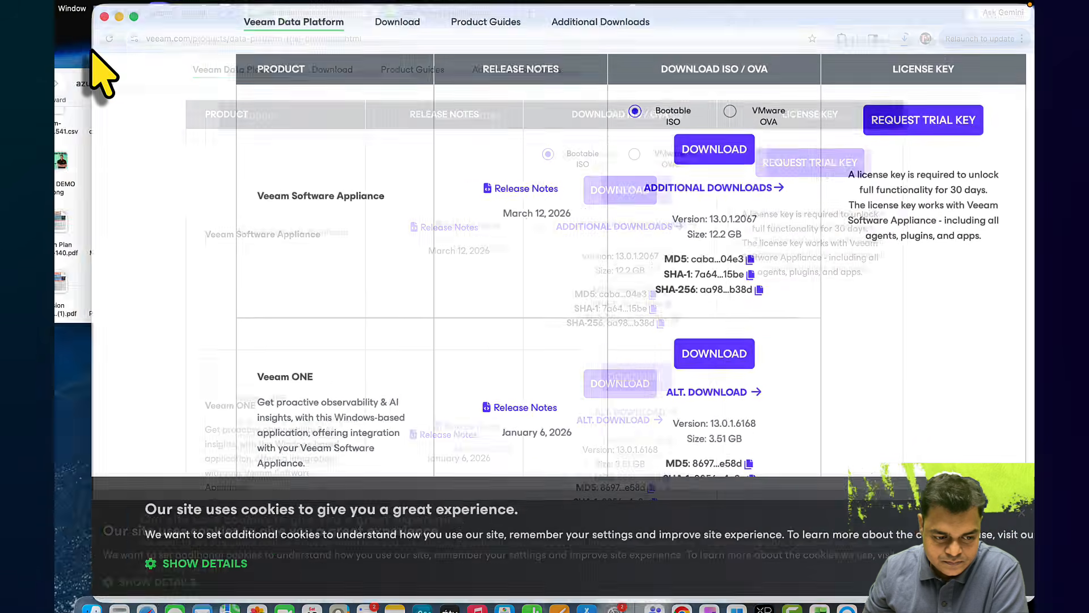
click(201, 30)
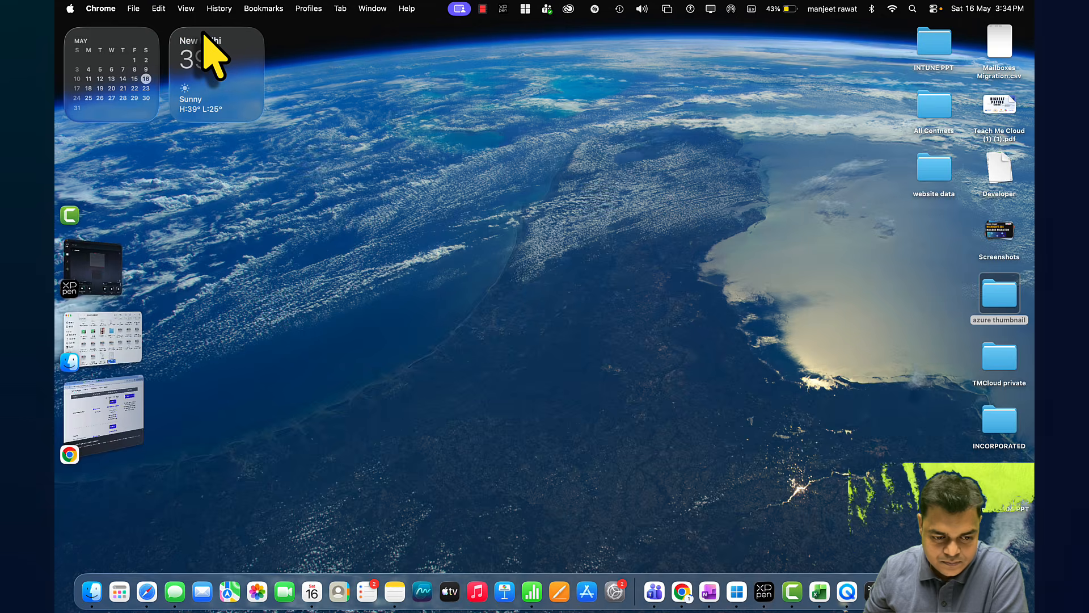
key(ctrl+Right)
key(ctrl+Right)
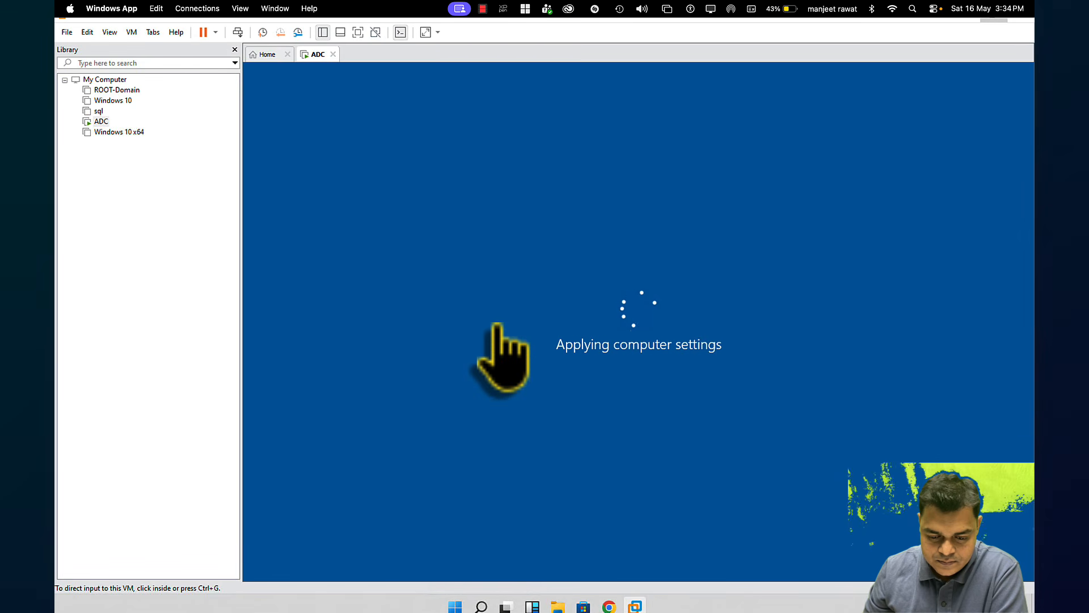
key(ctrl+Left)
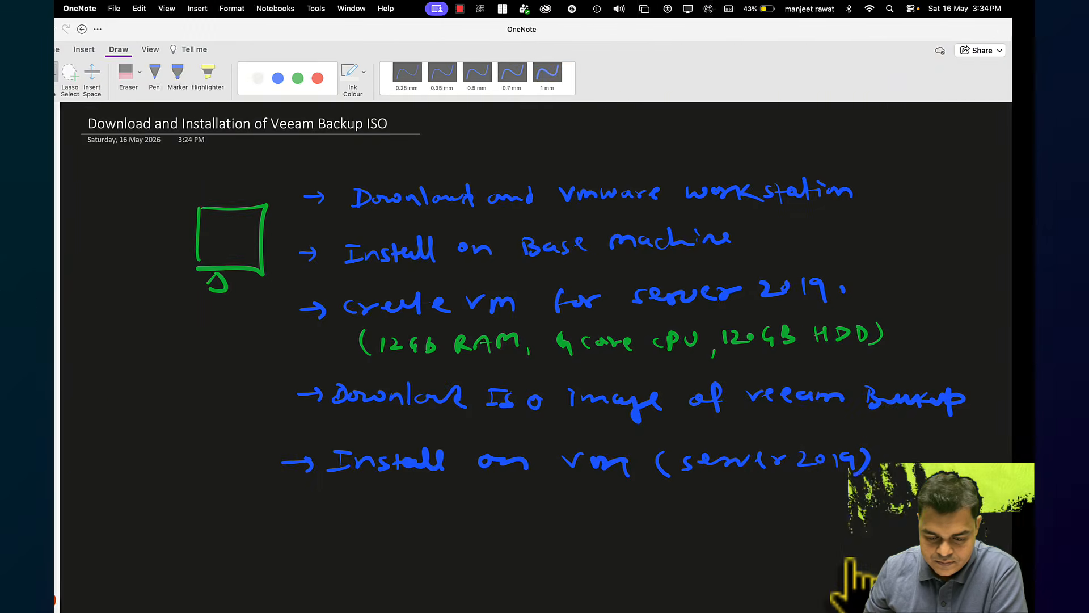
key(ctrl+Left)
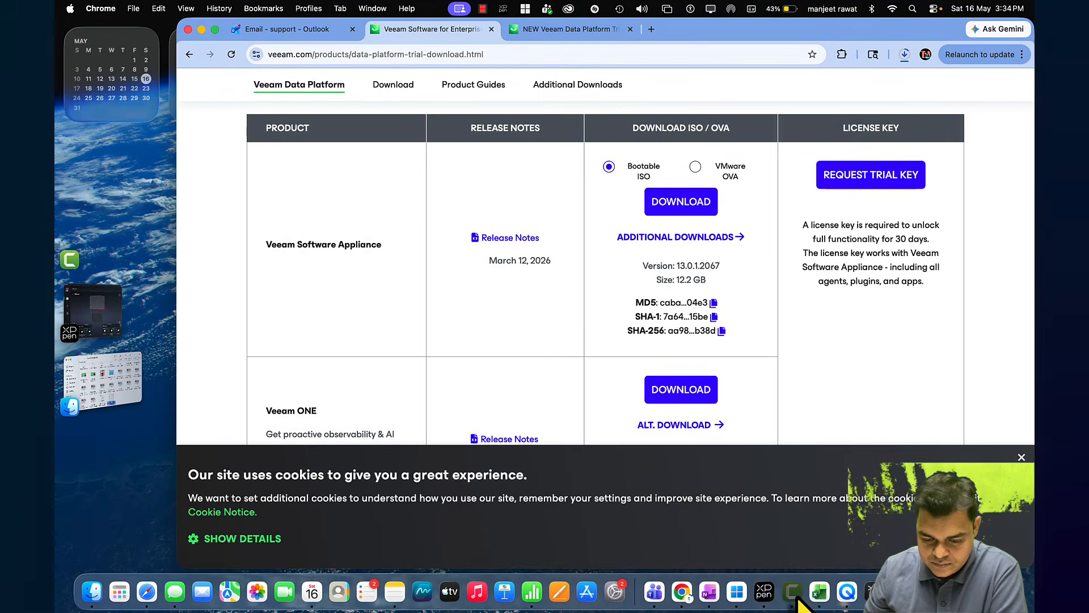
right_click(793, 591)
click(812, 452)
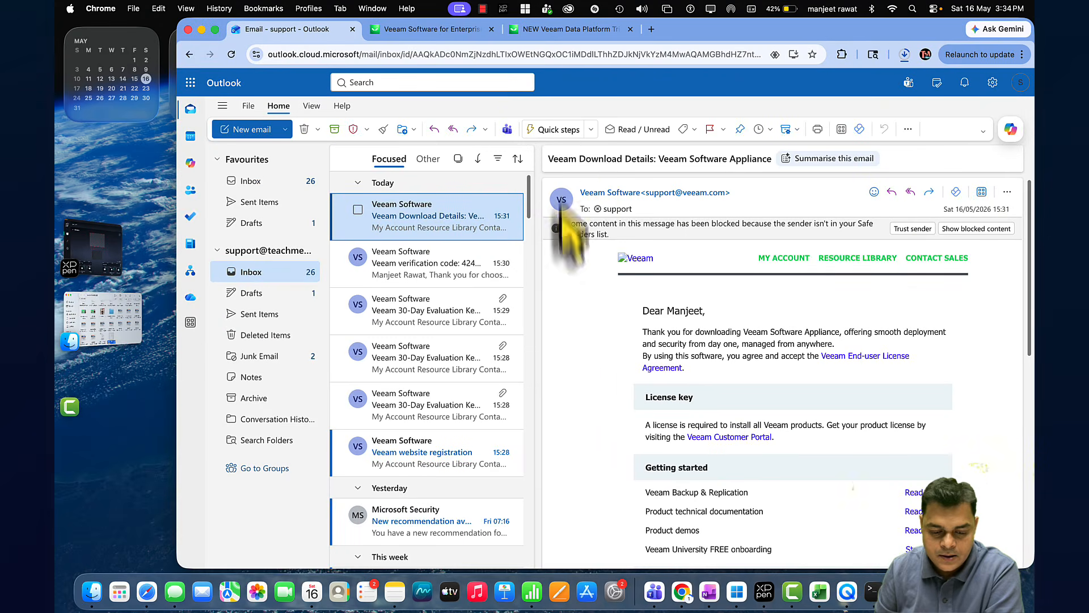
key(ctrl+Right)
key(ctrl+Right)
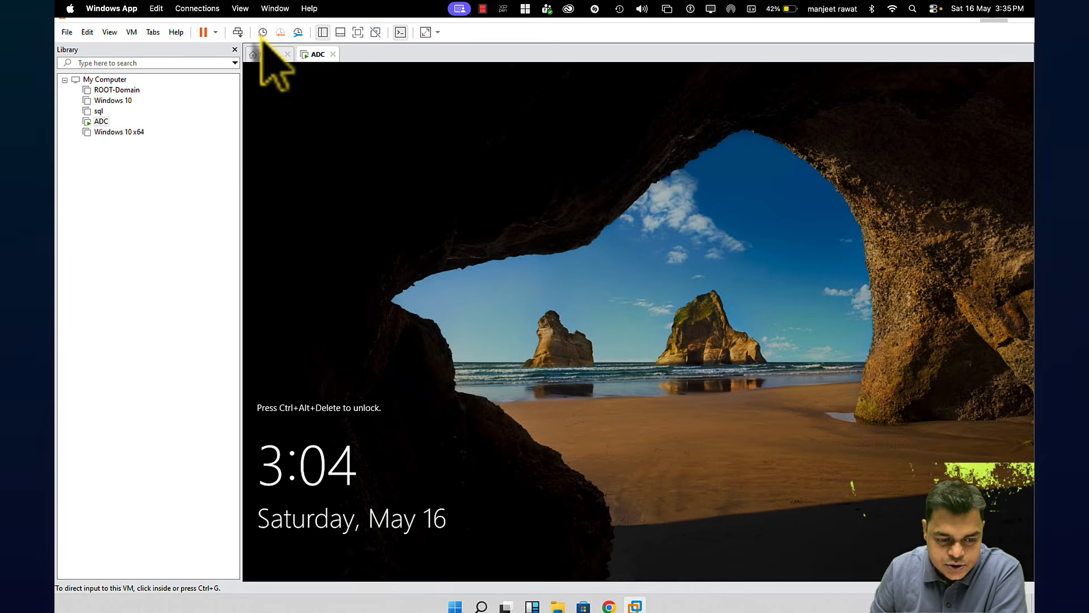
Send Ctrl+Alt+Del, sign in with the administrator password, and show the VM full screen
click(238, 32)
click(657, 376)
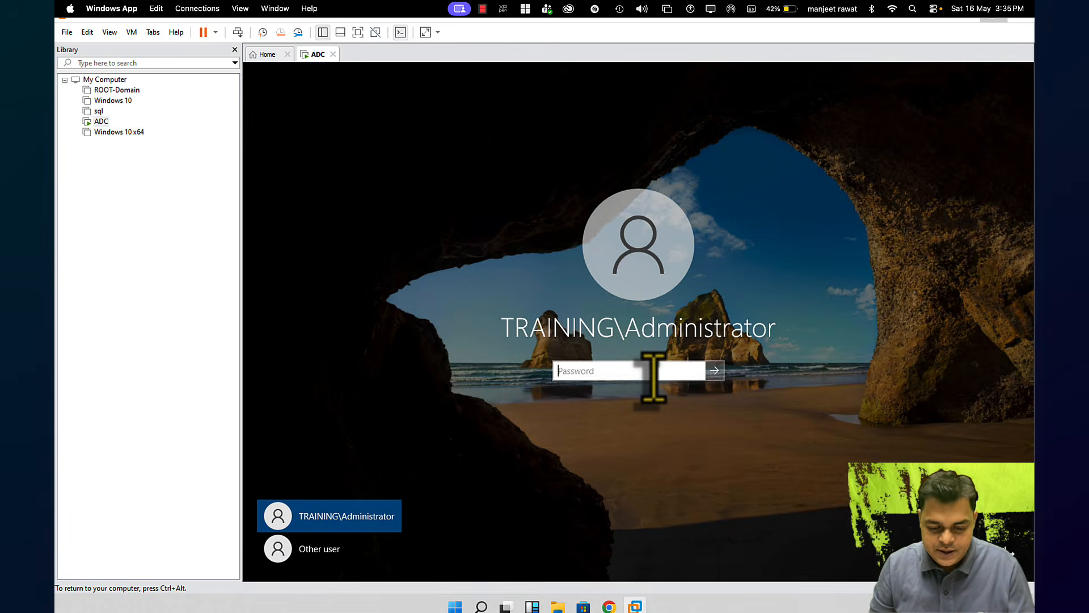
text(Passwor)
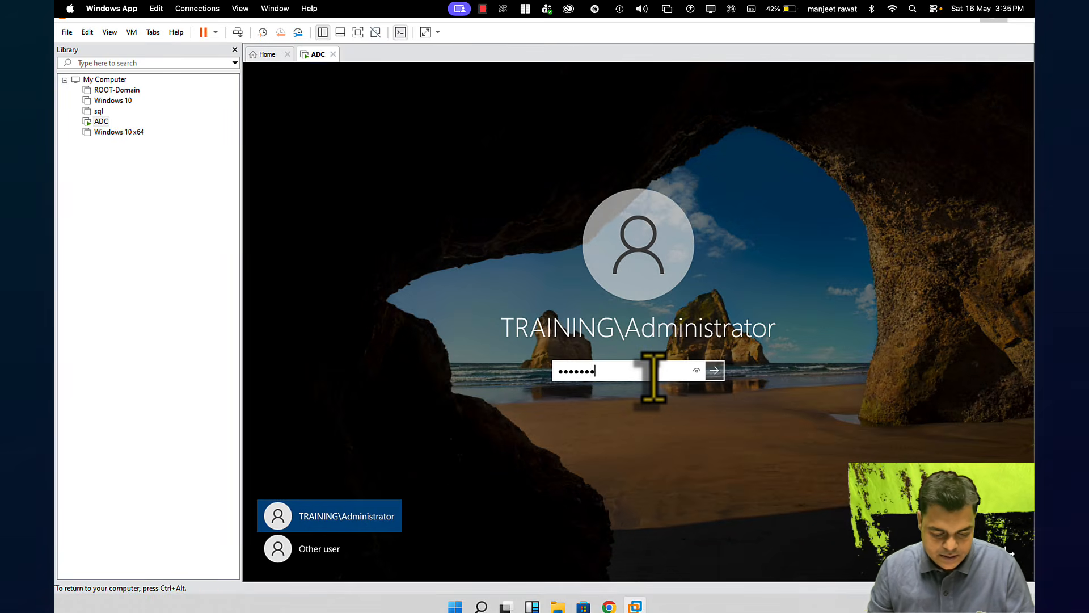
text(d)
key(Return)
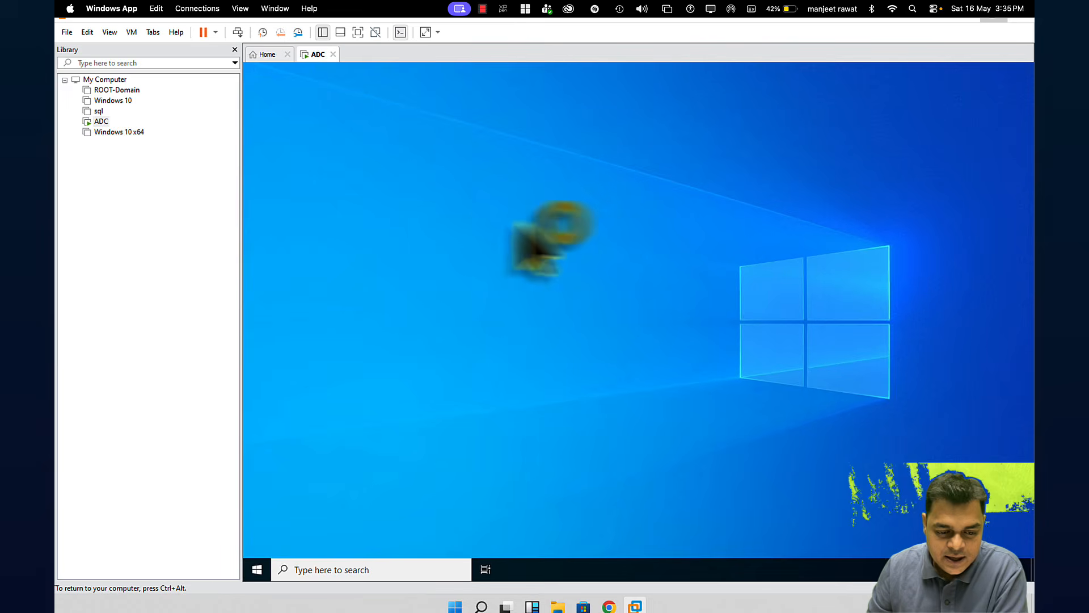
click(358, 31)
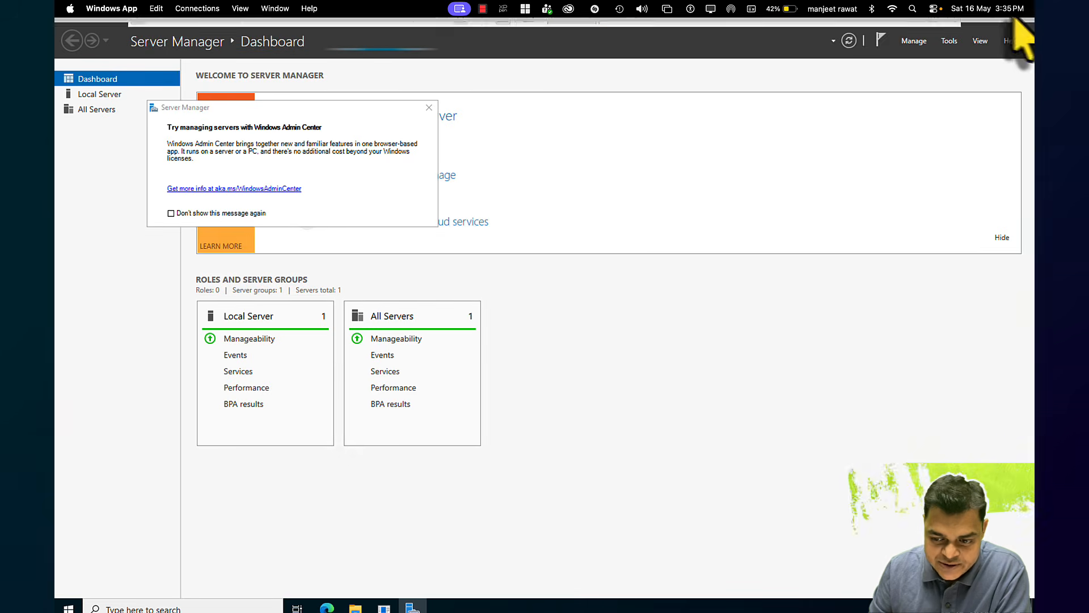
Close Server Manager and open the Veeam DVD drive's contents from This PC
click(1021, 20)
click(575, 367)
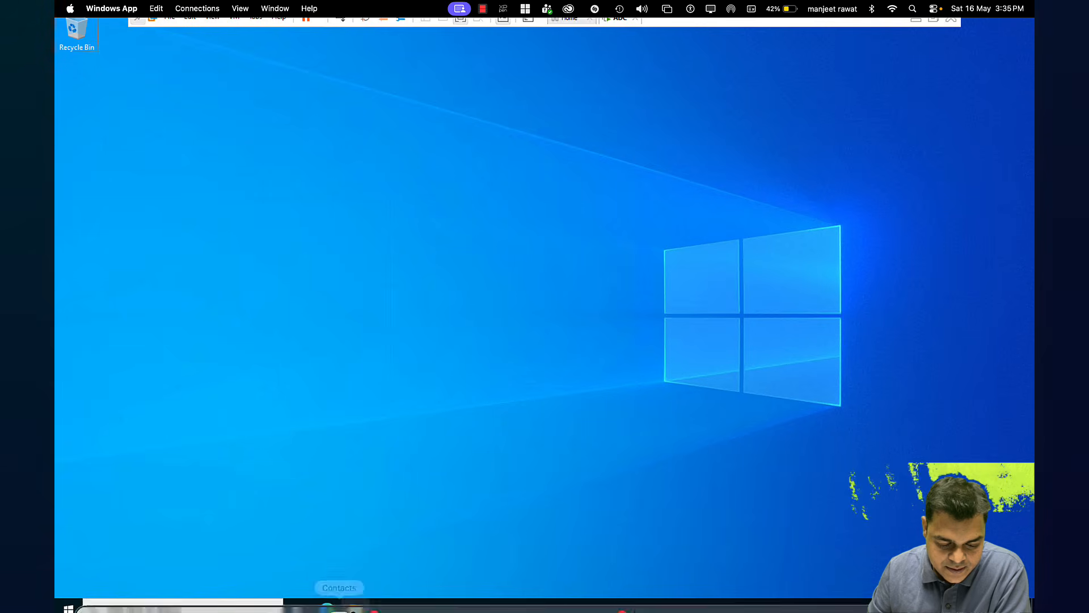
click(355, 606)
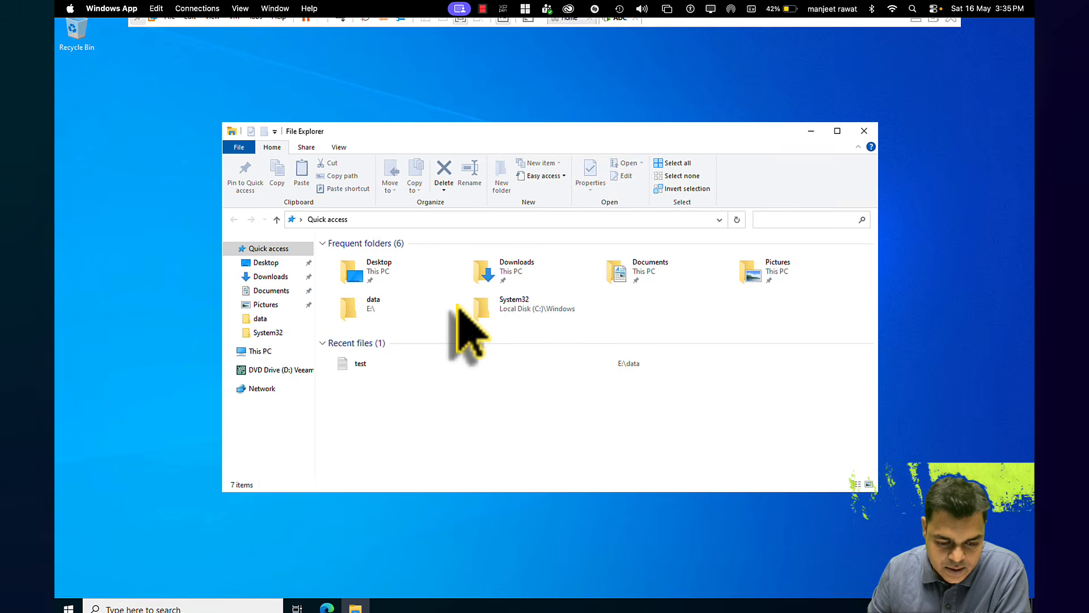
click(261, 351)
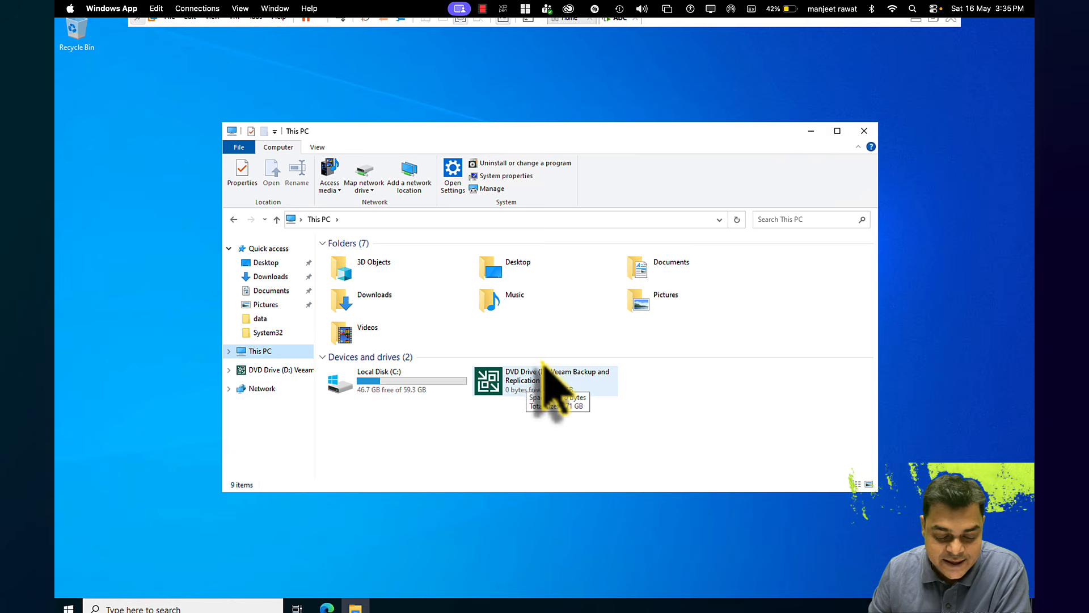
right_click(521, 377)
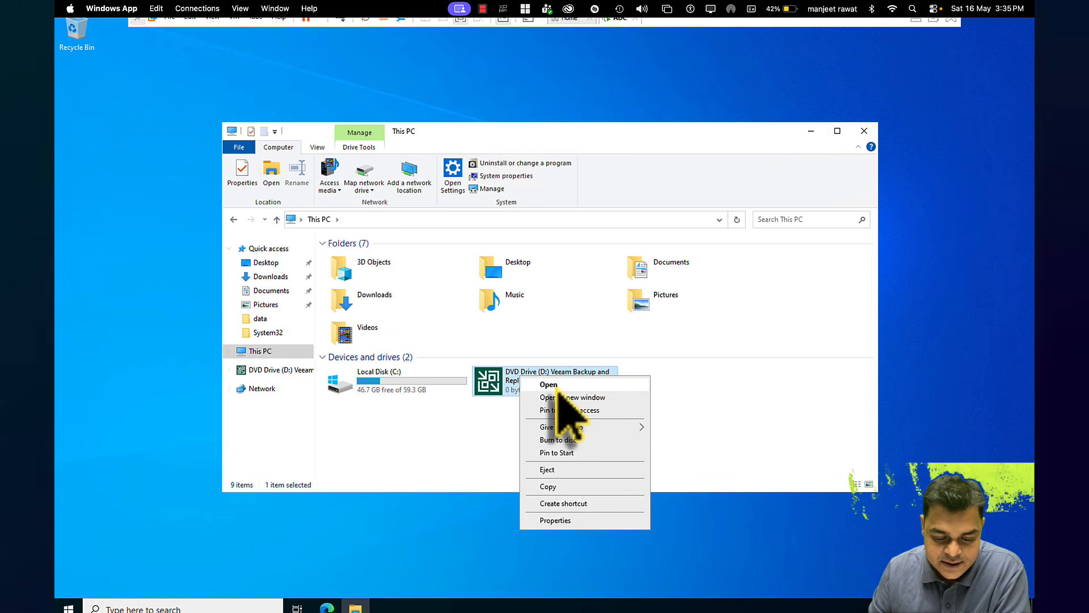
click(548, 386)
Run Setup from the disc and start installing Veeam Backup & Replication
click(348, 437)
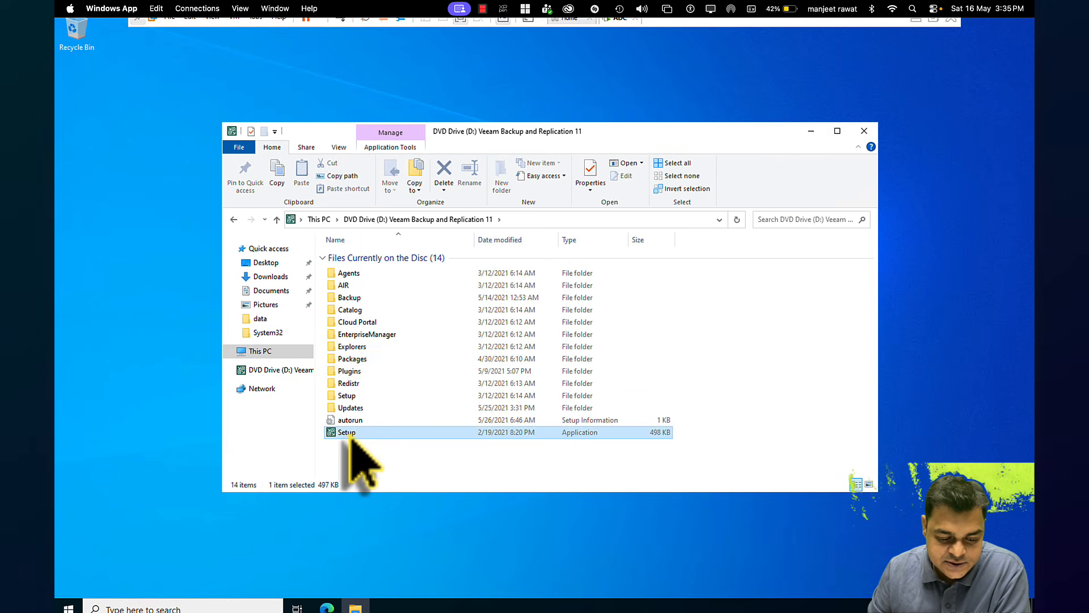
double_click(348, 437)
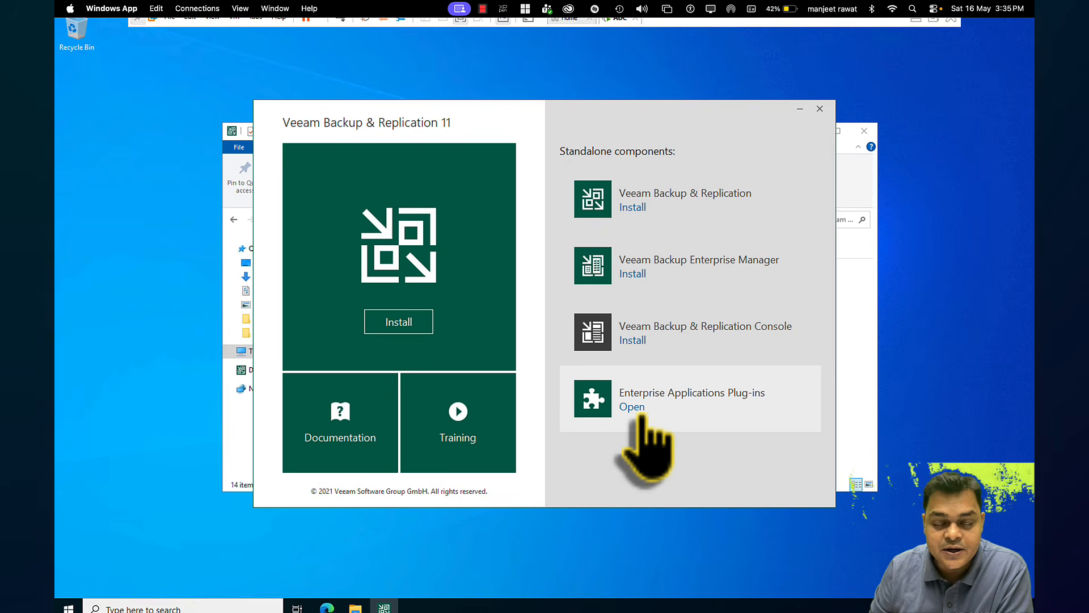
click(622, 209)
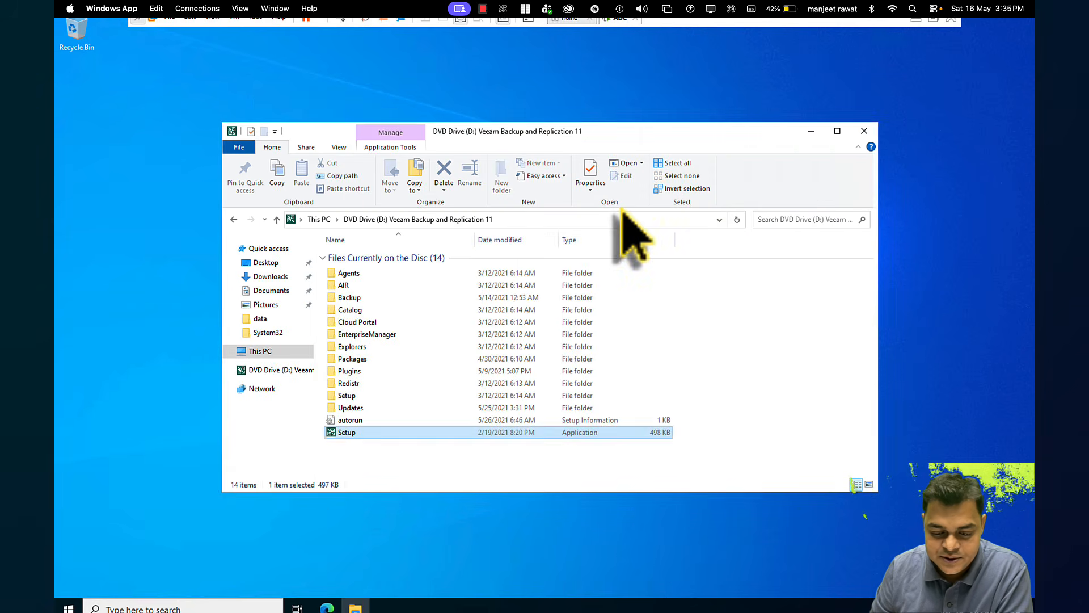
click(814, 134)
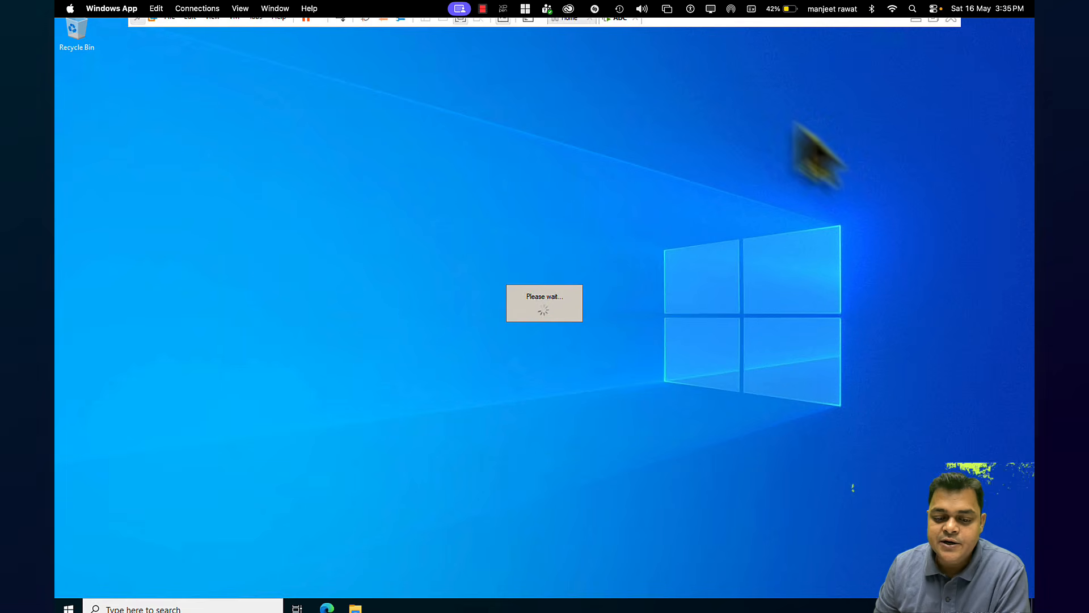
Switch the ADC VM's network adapter to Bridged with physical connection state replicated
right_click(623, 25)
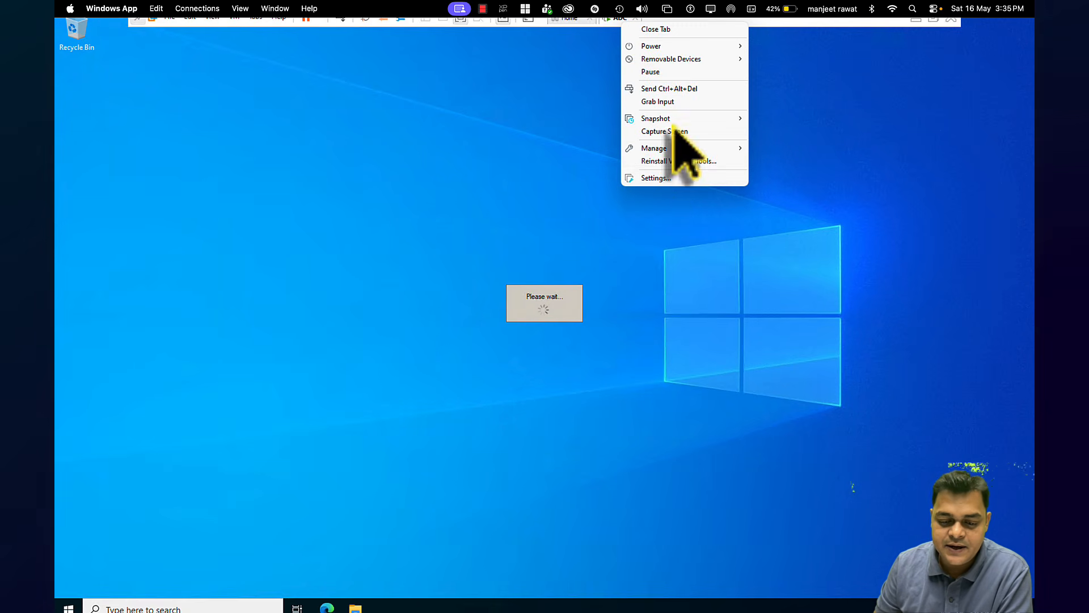
click(667, 178)
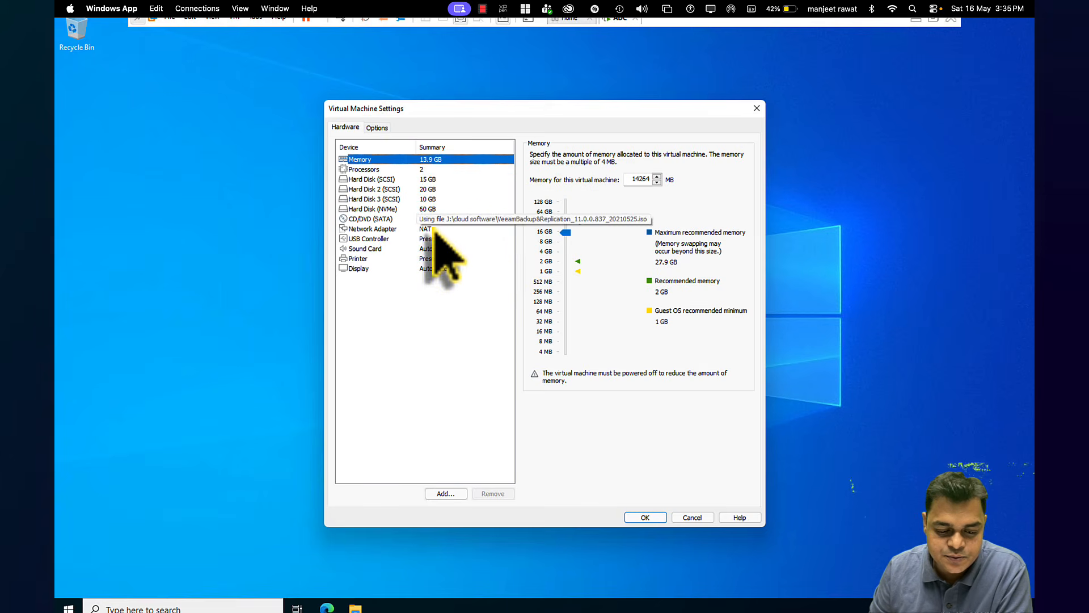
click(432, 220)
click(423, 229)
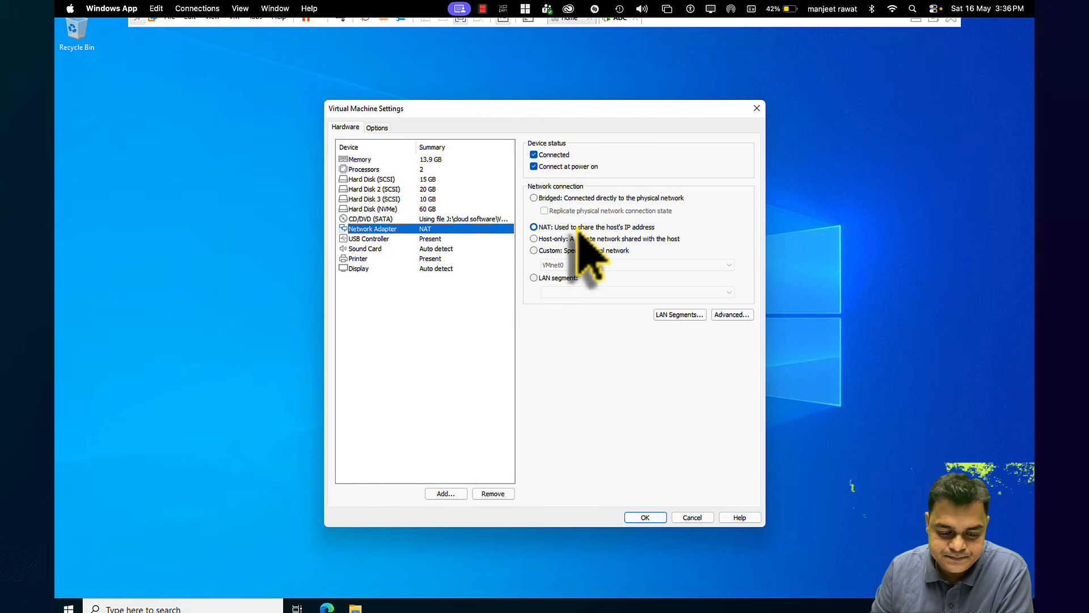
click(535, 198)
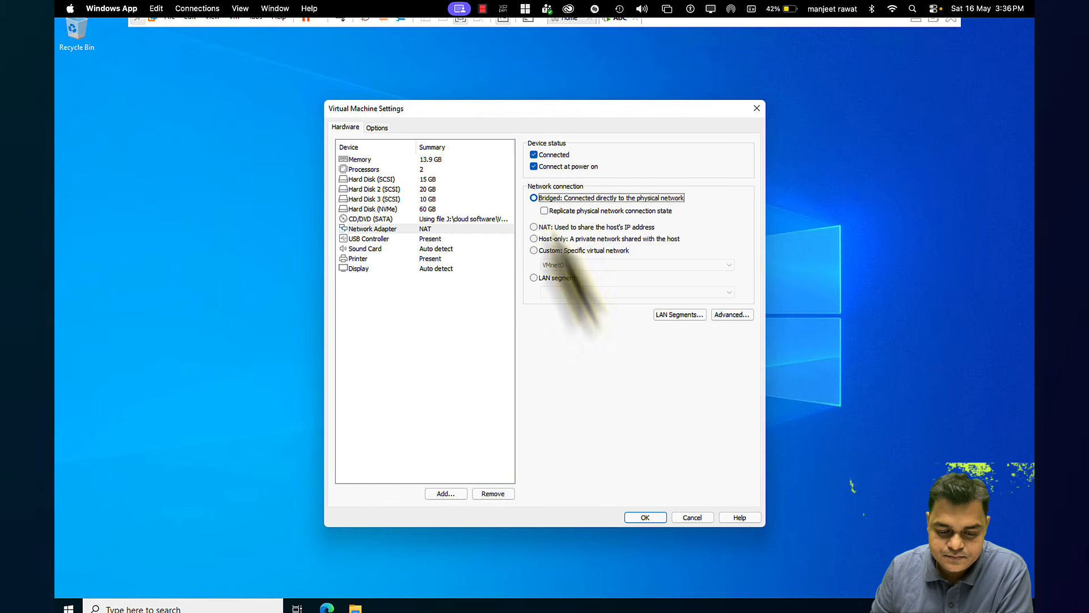
click(544, 210)
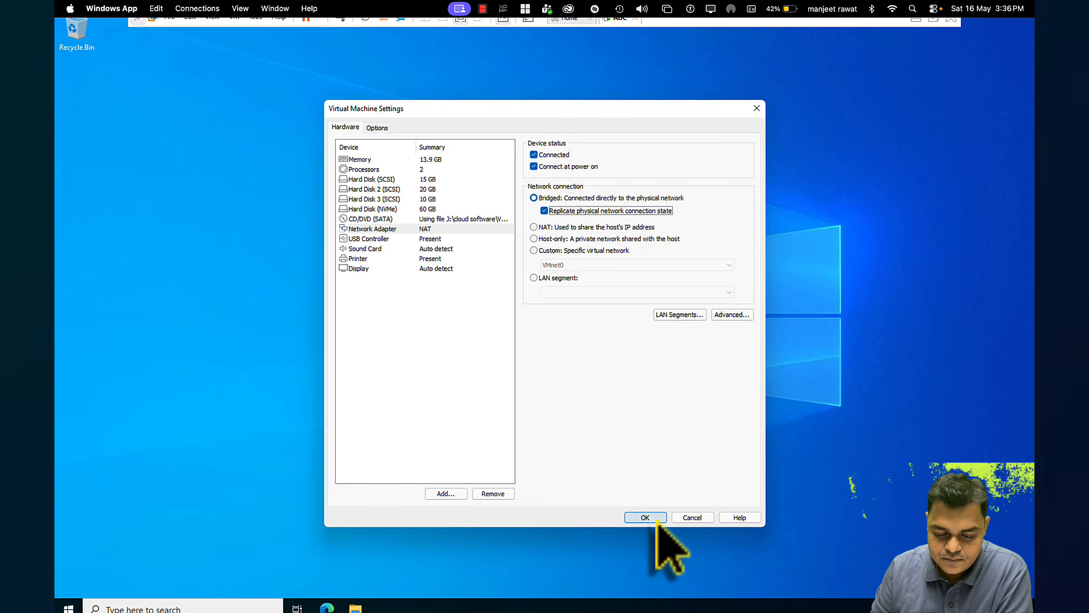
click(646, 515)
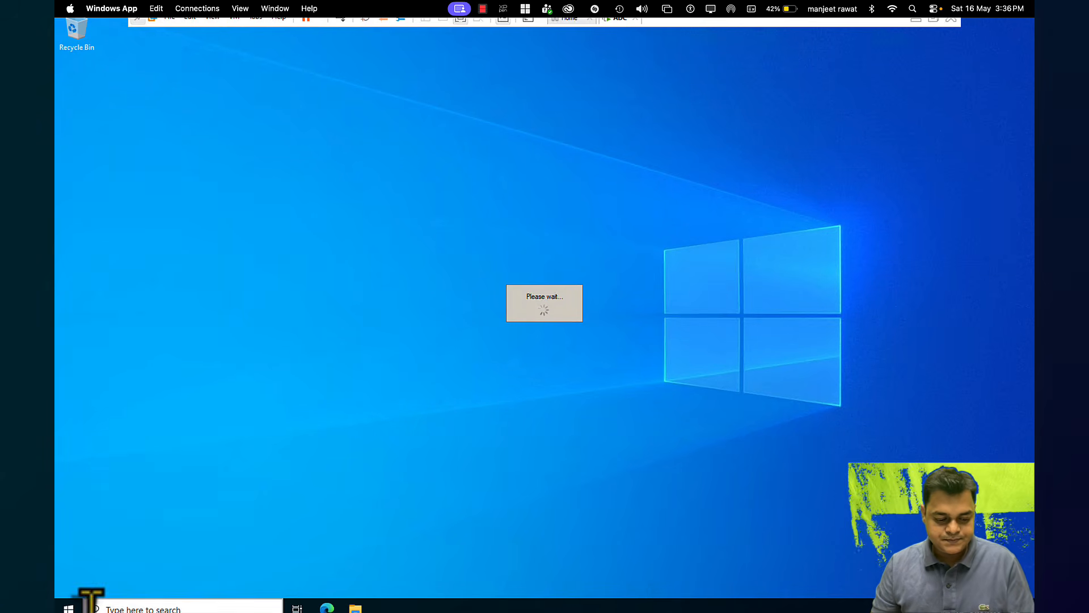
Open the Ethernet0 adapter's IPv4 properties through ncpa.cpl
key(super+x)
text(r)
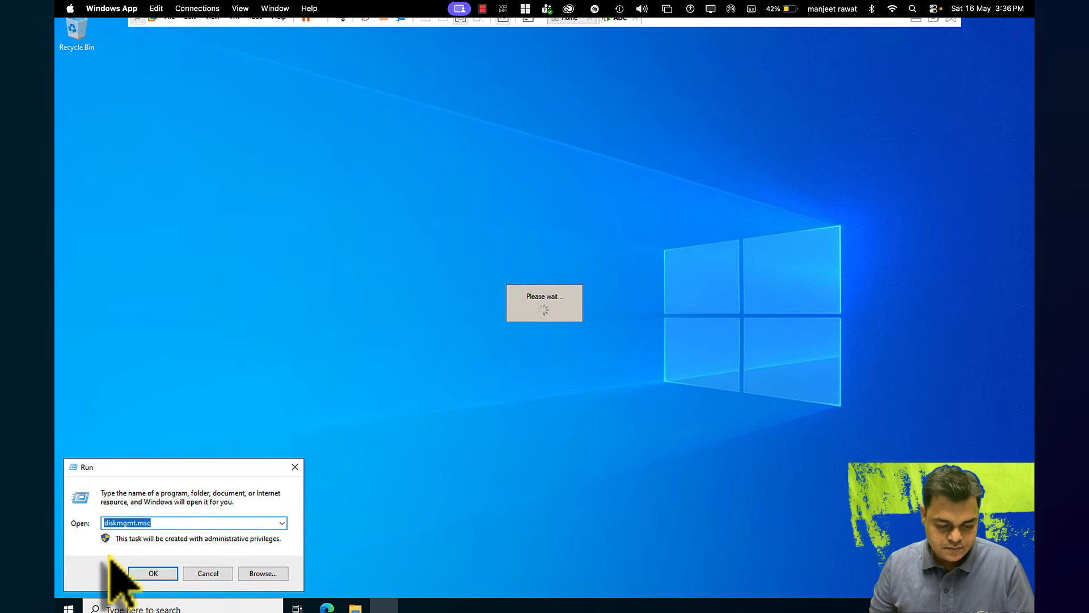
text(ncpa.cpl)
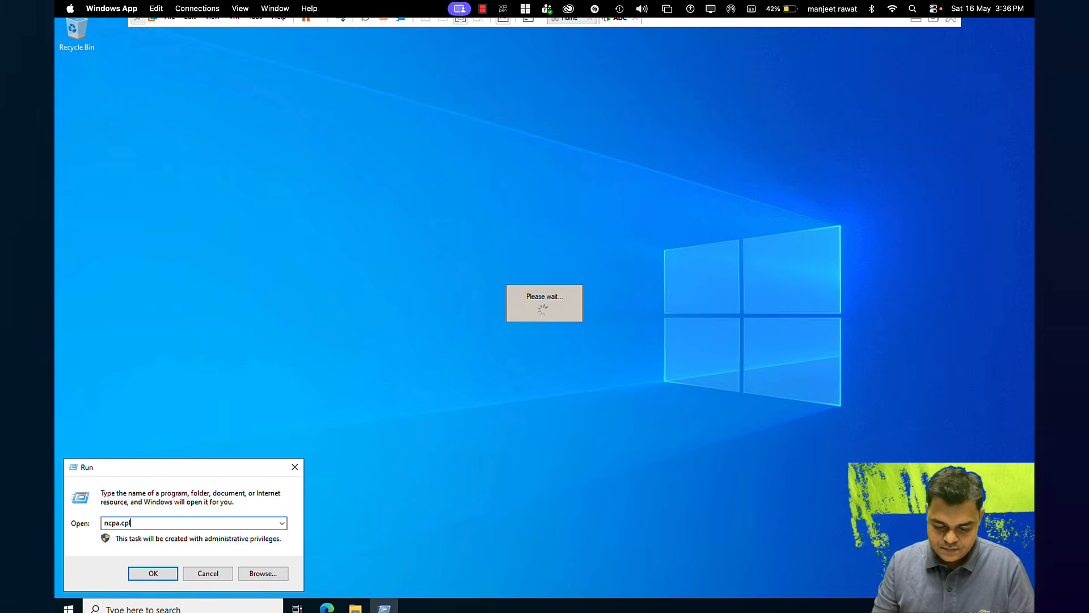
key(Return)
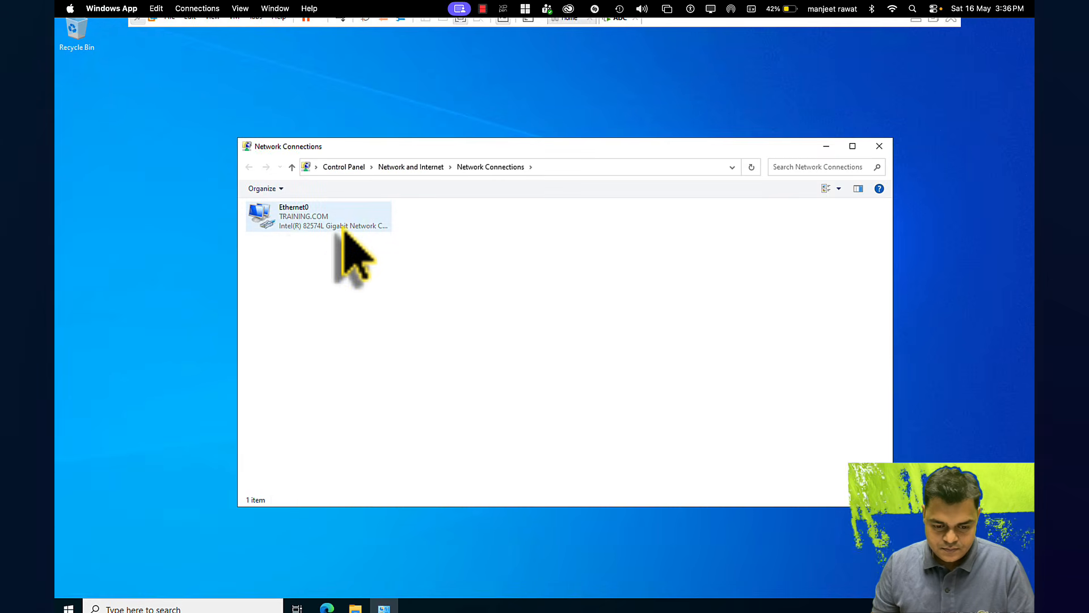
right_click(297, 227)
click(332, 337)
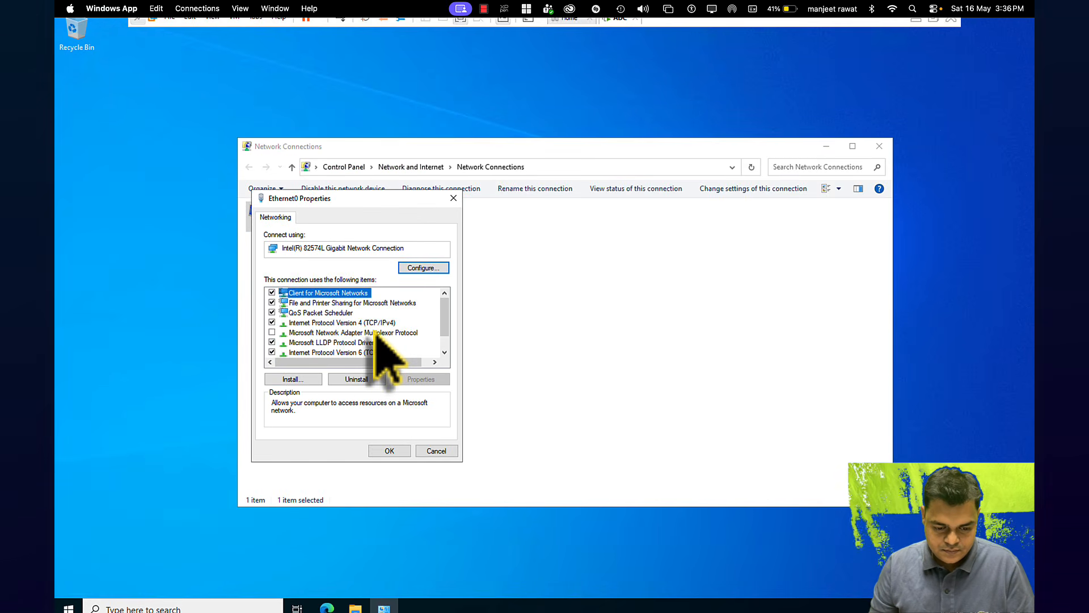
double_click(366, 322)
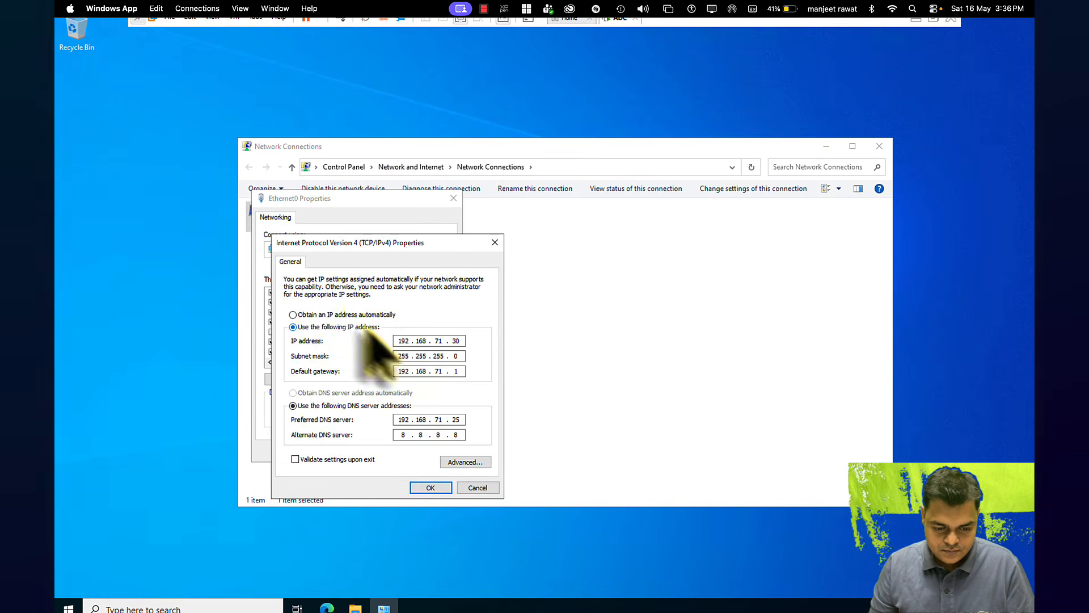
Set IPv4 to obtain IP and DNS automatically, confirm, and close Network Connections
click(293, 314)
click(293, 393)
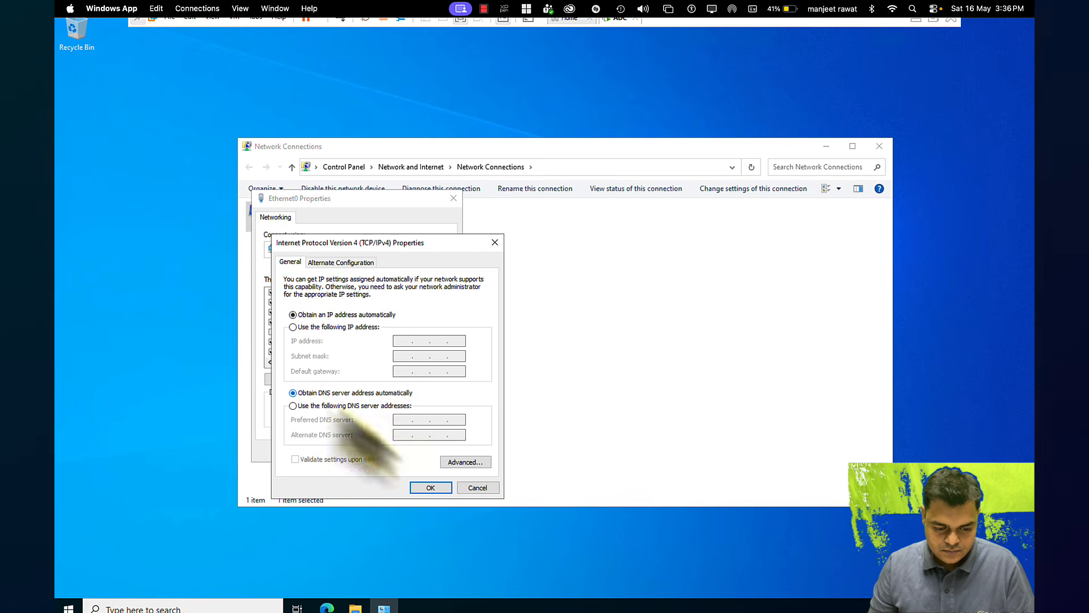
click(431, 487)
click(390, 450)
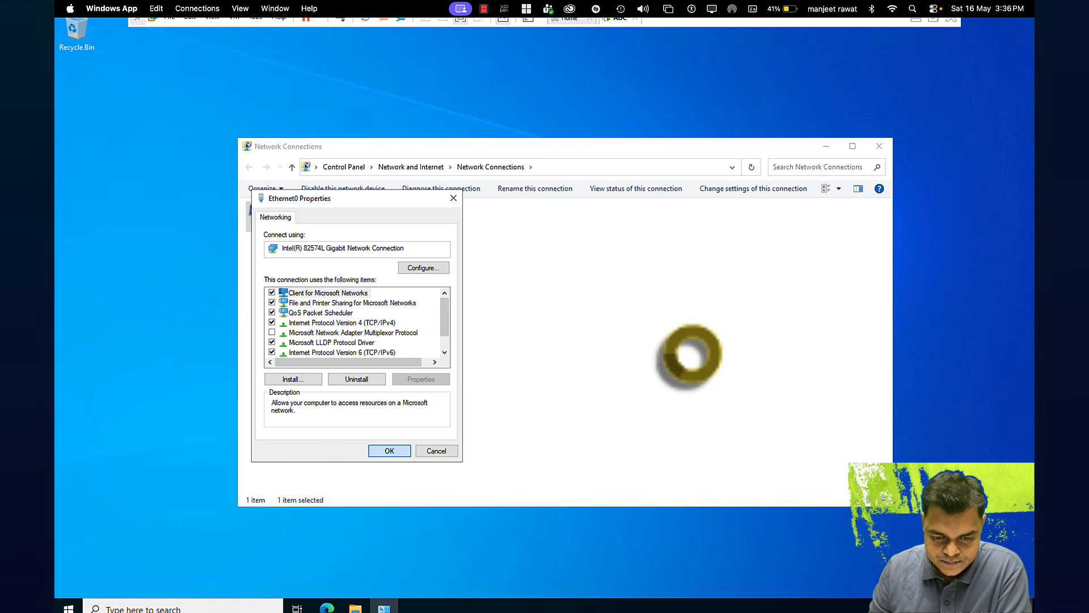
key(Return)
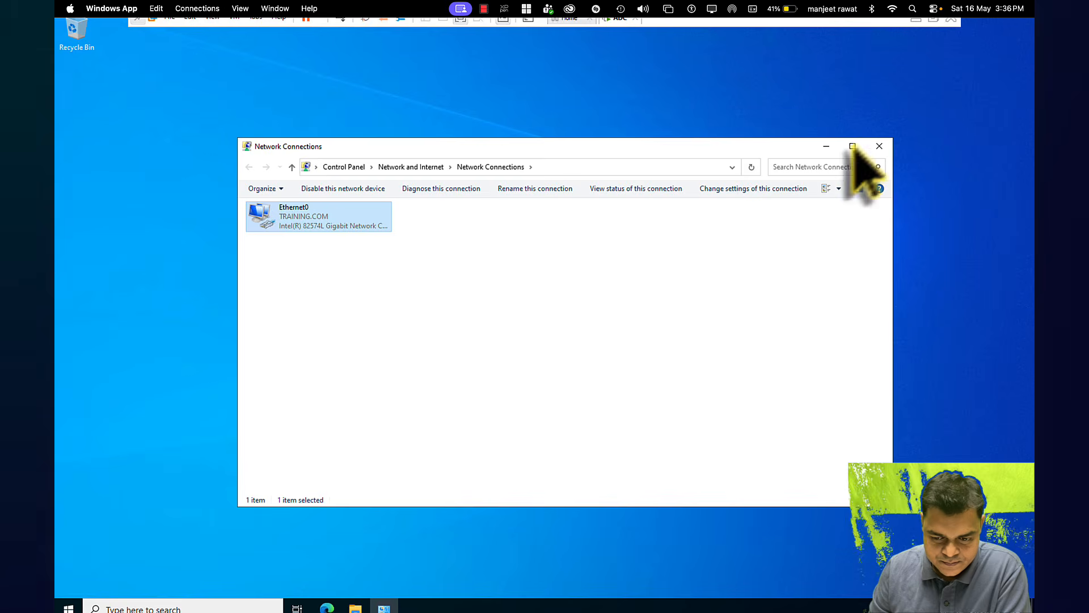
click(879, 146)
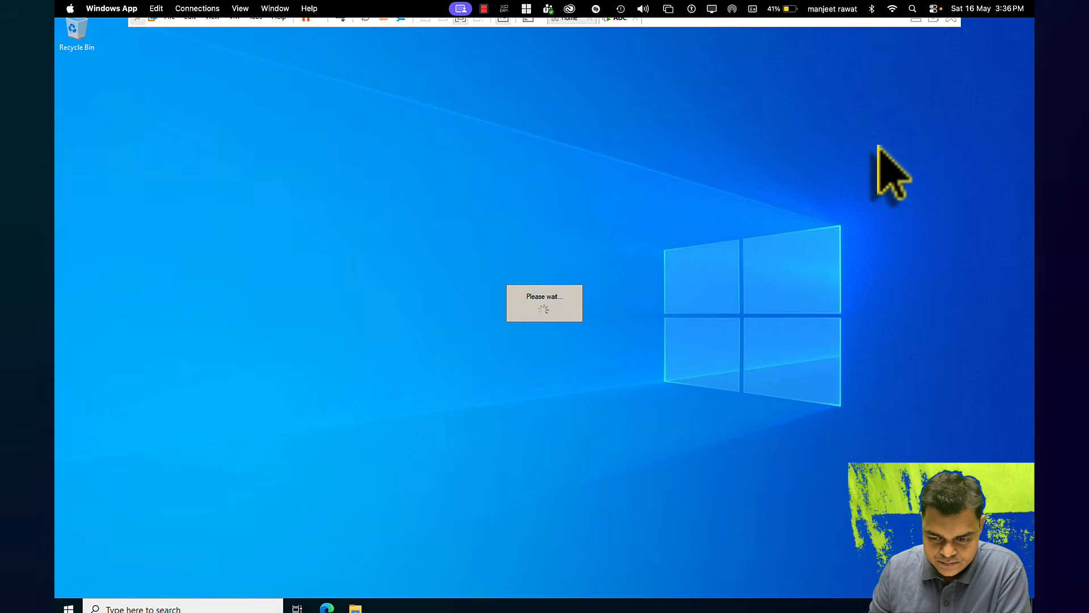
Refresh the desktop, accept both Veeam licenses, skip the license file, keep default features
right_click(753, 136)
click(780, 167)
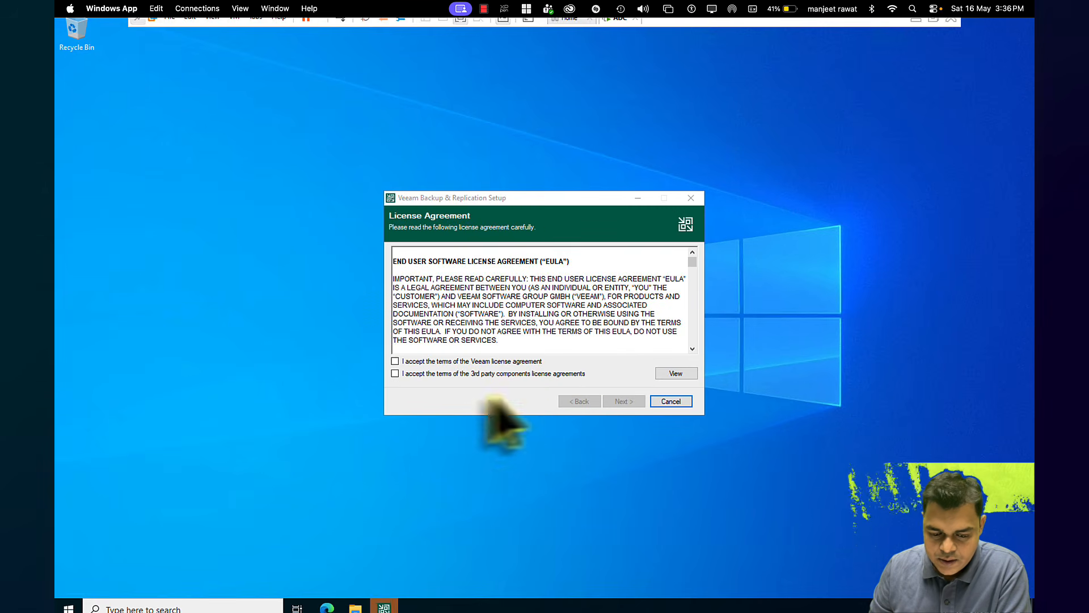
click(445, 361)
click(430, 374)
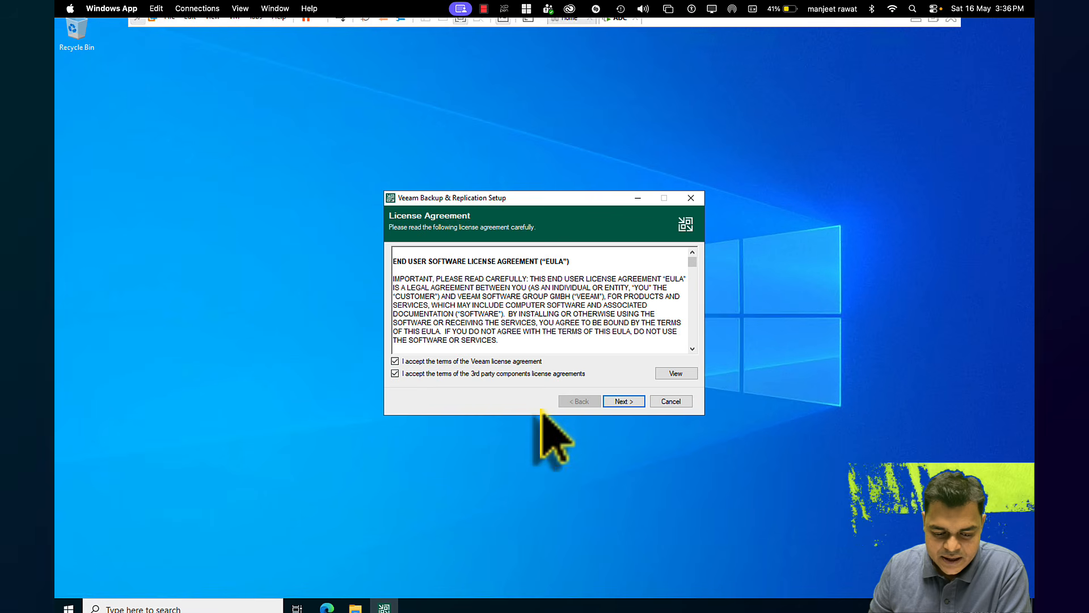
click(632, 405)
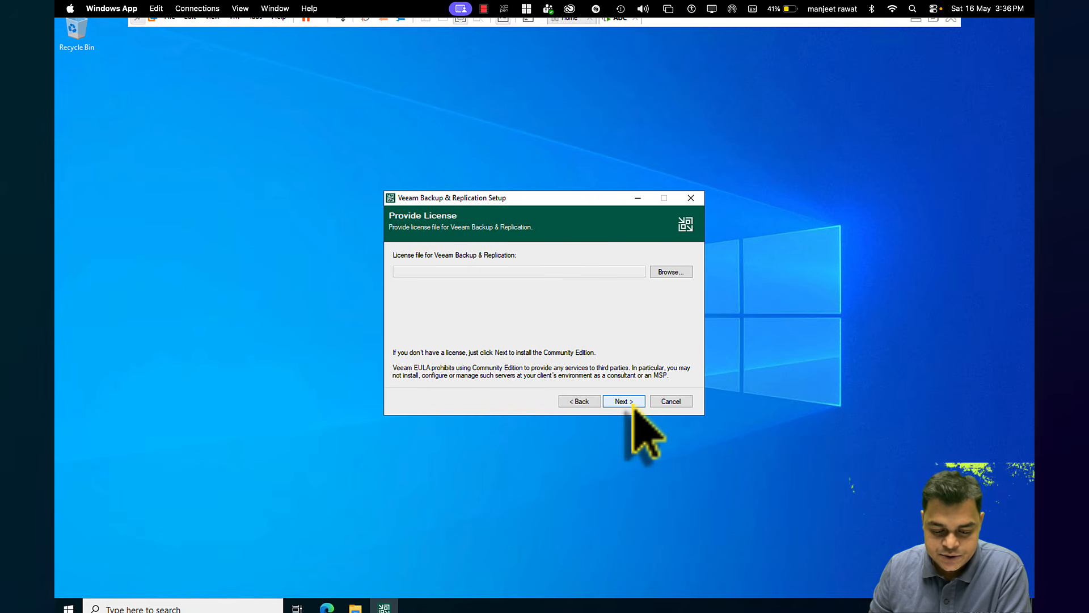
click(629, 402)
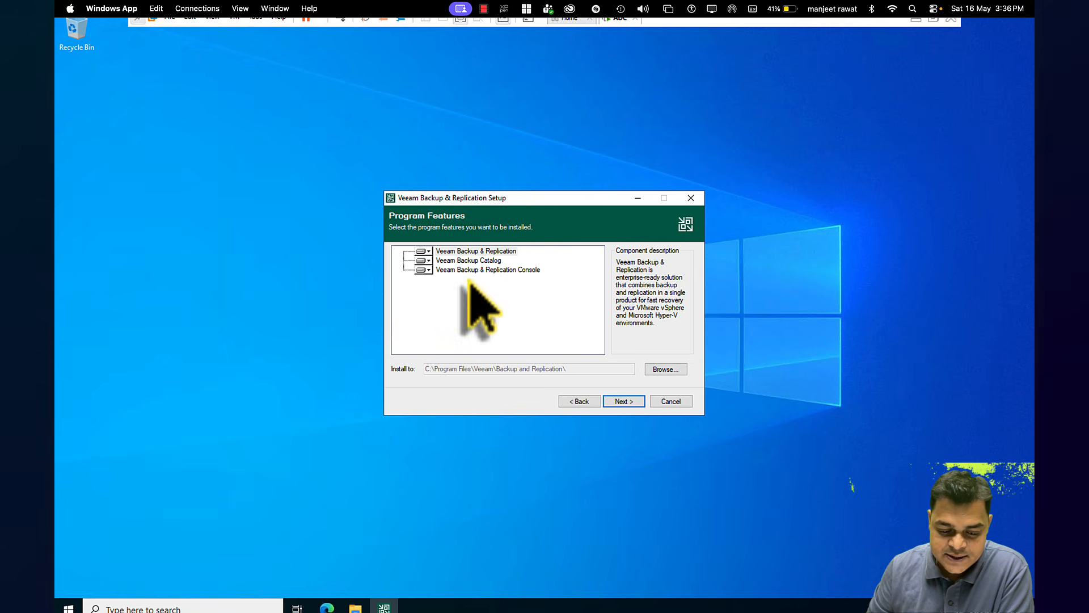
click(617, 402)
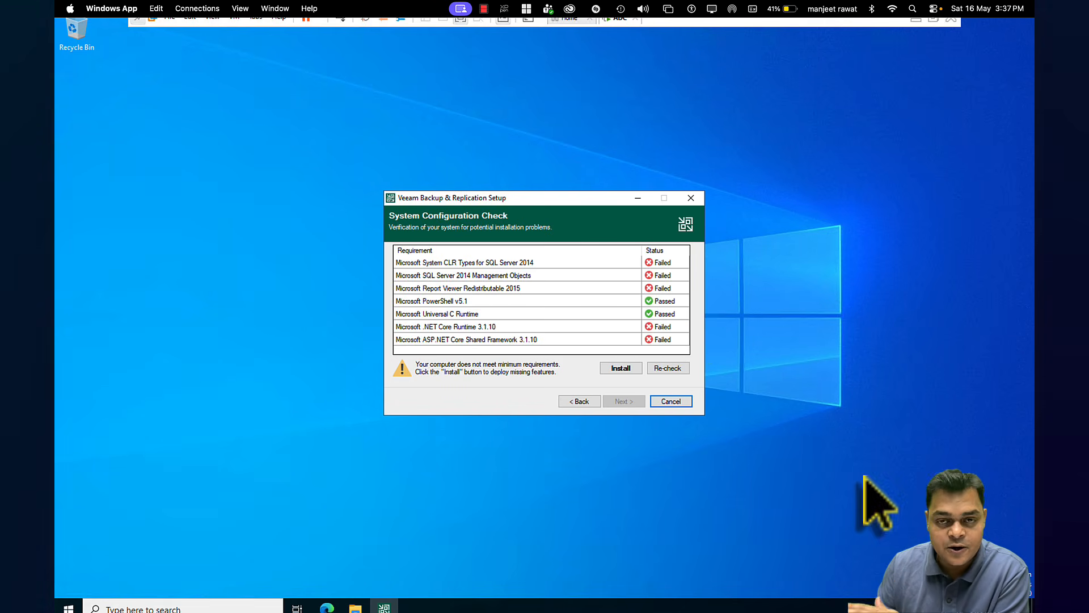
Install the failed prerequisites until all seven pass, then continue to Default Configuration
click(615, 371)
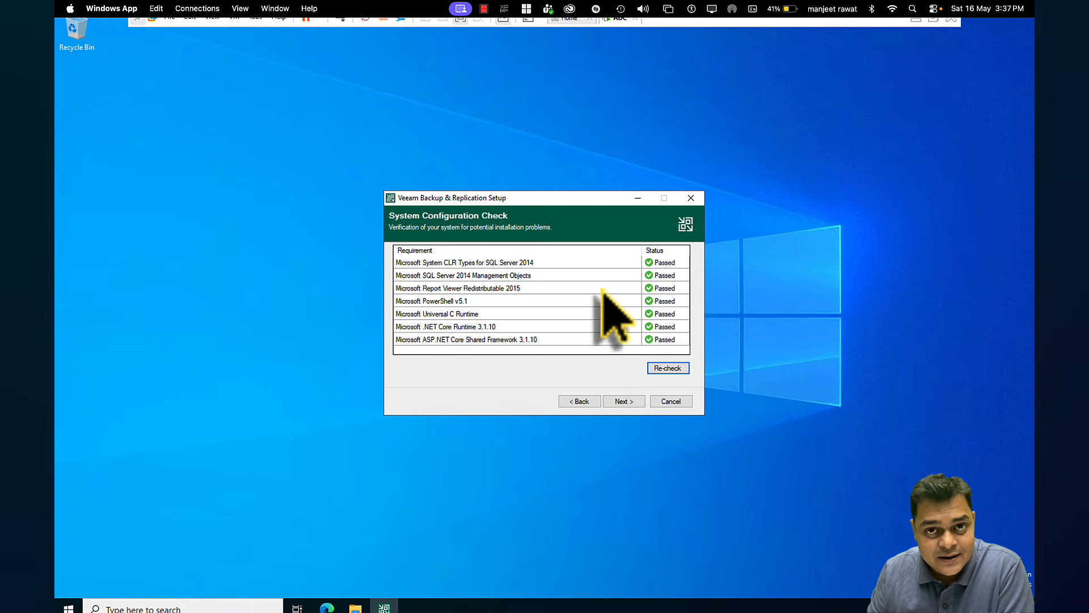
click(623, 400)
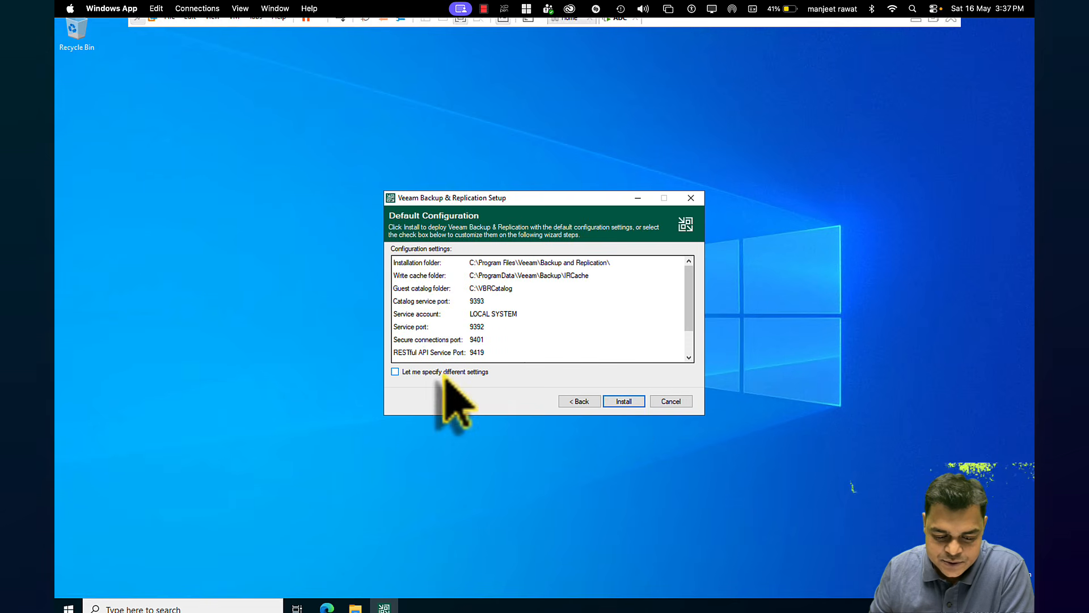
Begin the Veeam Backup & Replication installation using the default configuration
click(625, 401)
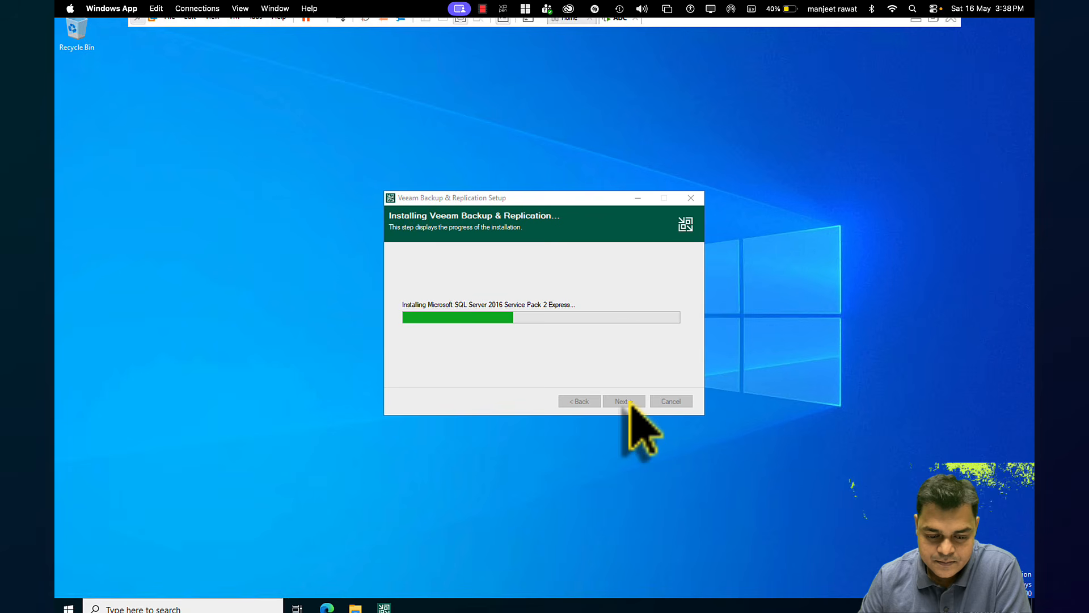
right_click(866, 167)
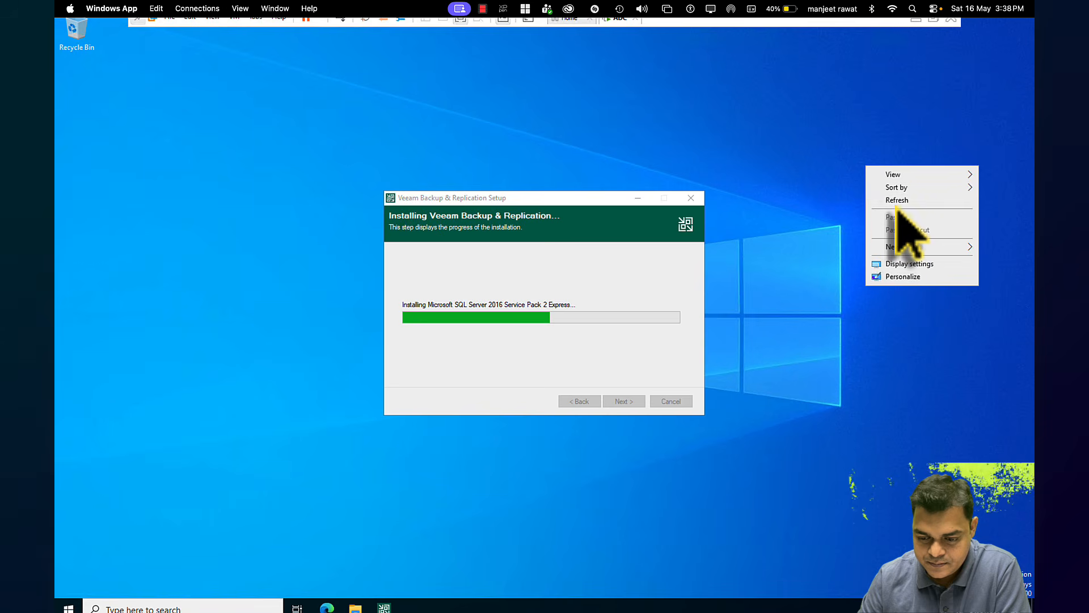
click(895, 202)
right_click(895, 204)
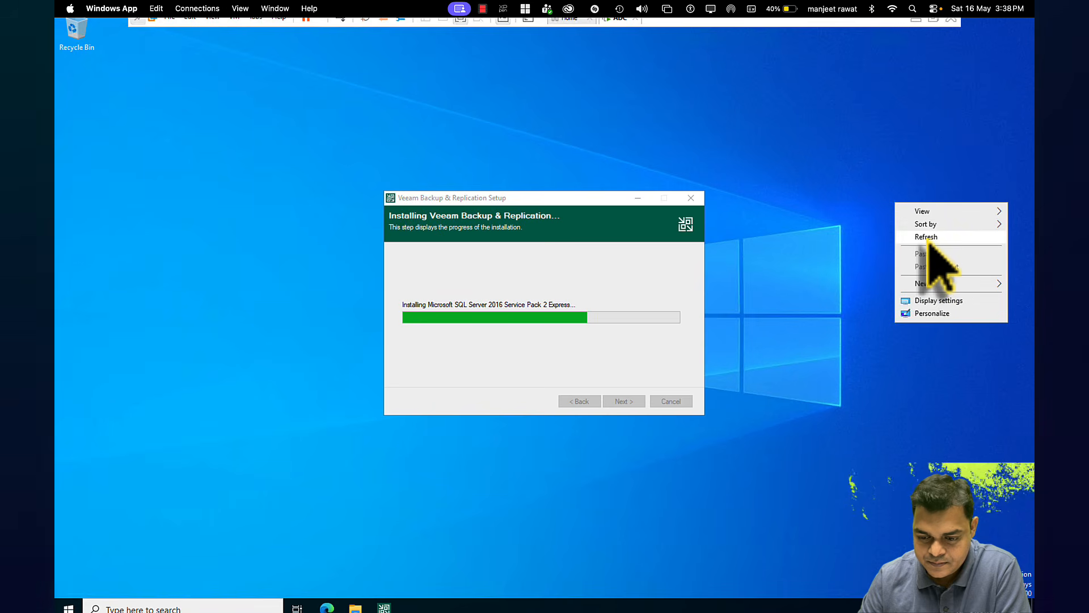
click(927, 237)
right_click(921, 236)
click(951, 271)
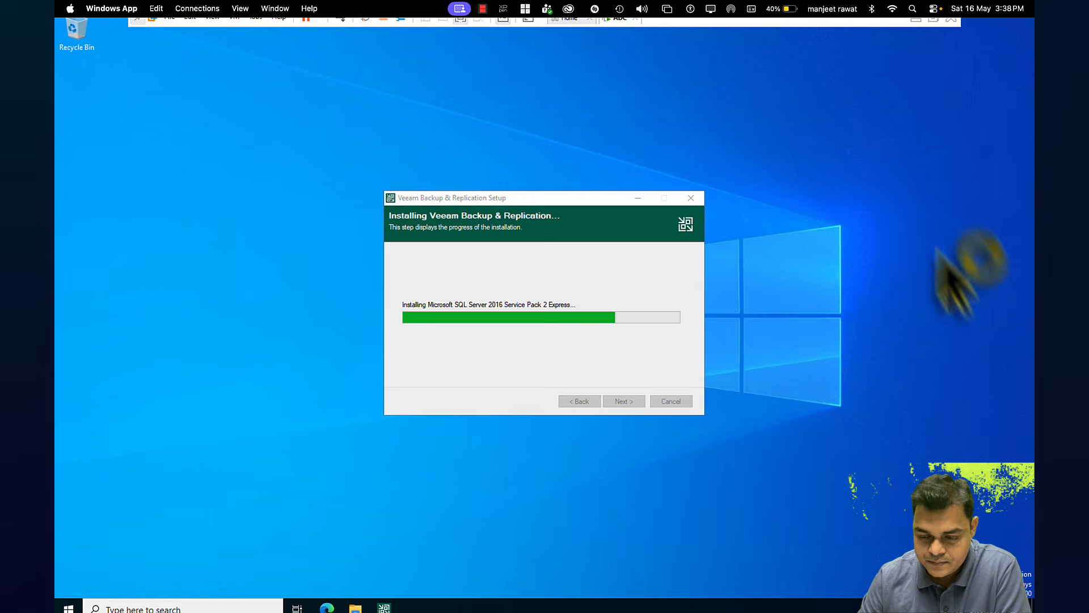
right_click(895, 134)
click(923, 170)
right_click(894, 135)
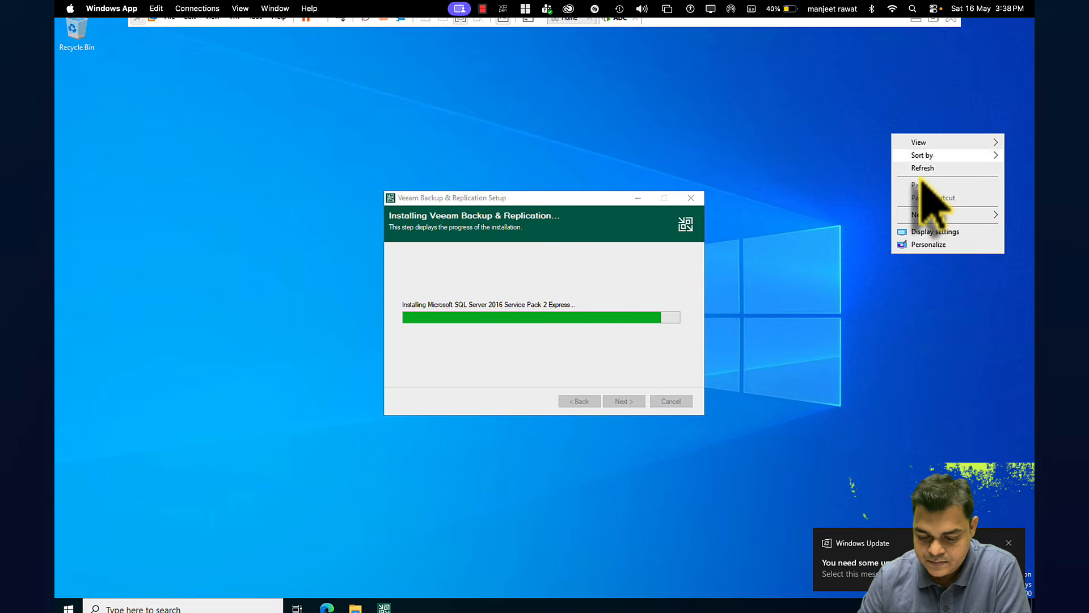
click(919, 171)
right_click(919, 173)
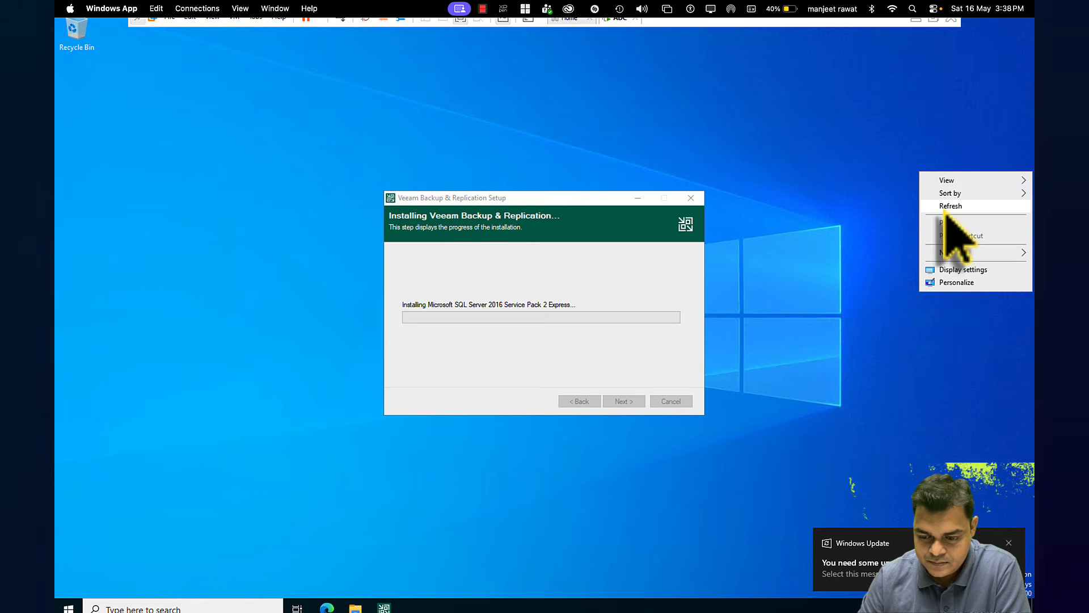
click(943, 205)
right_click(945, 211)
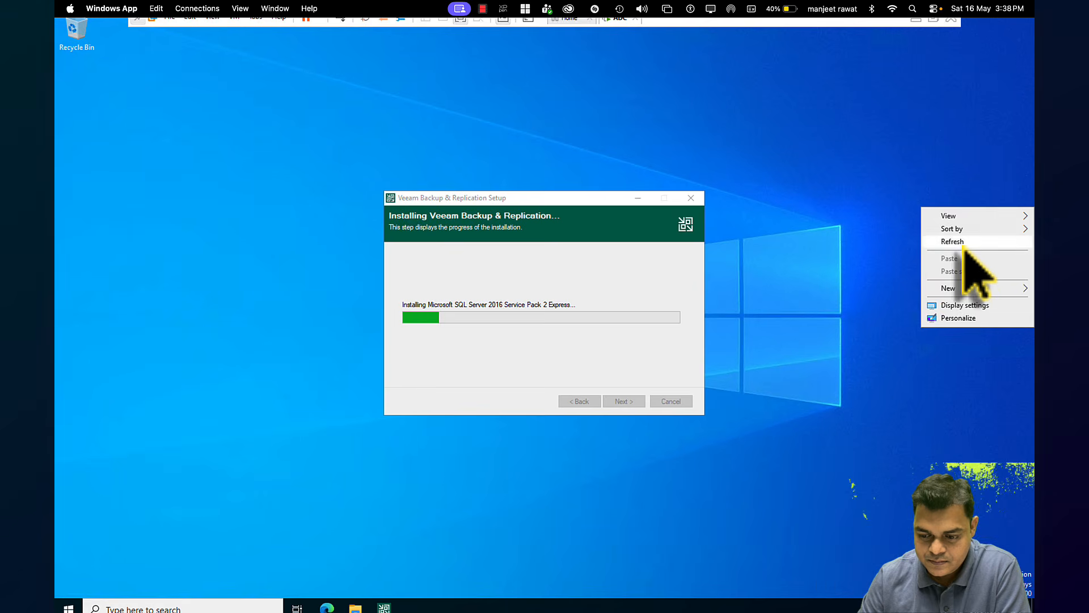
click(958, 242)
right_click(963, 243)
click(972, 270)
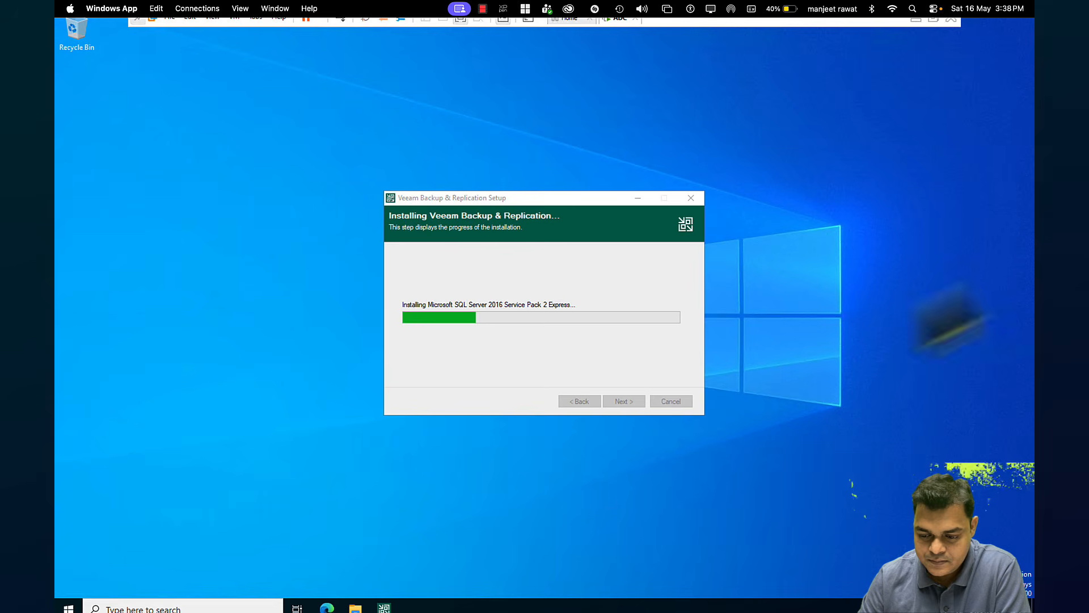
click(356, 608)
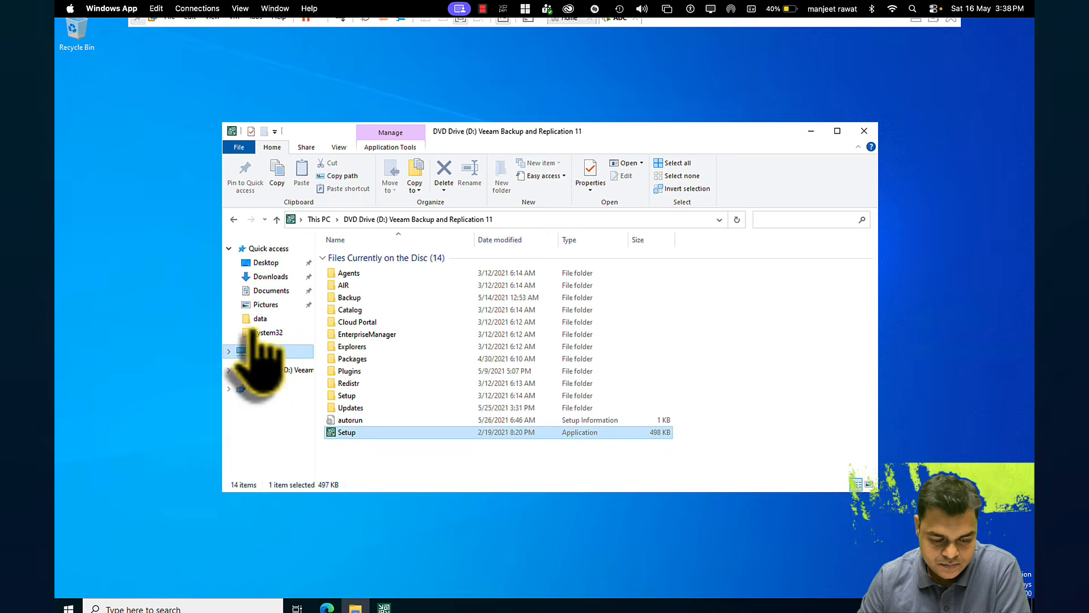
click(263, 351)
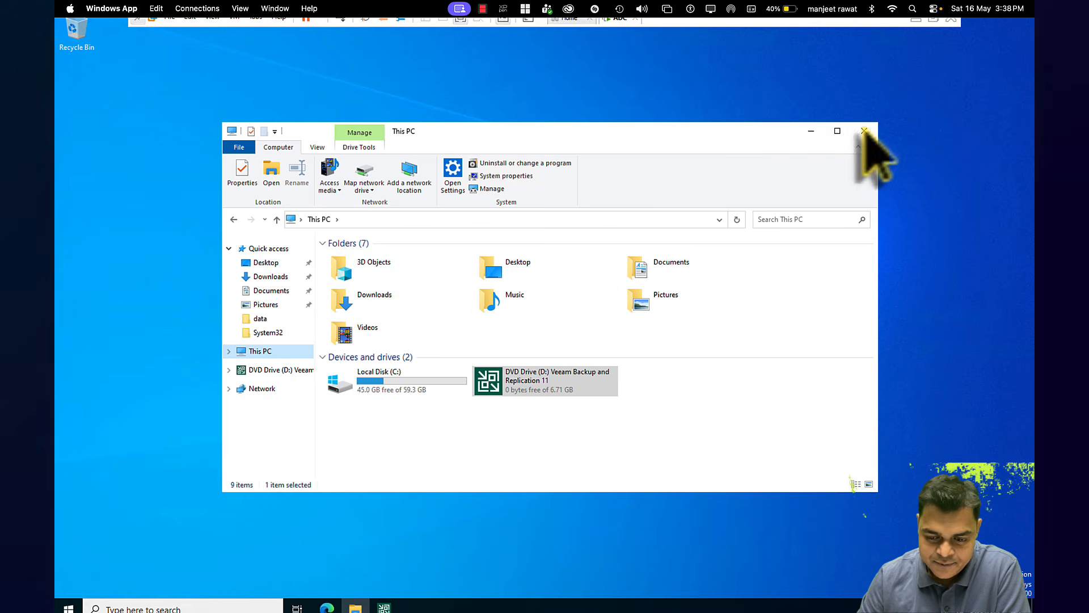
click(864, 131)
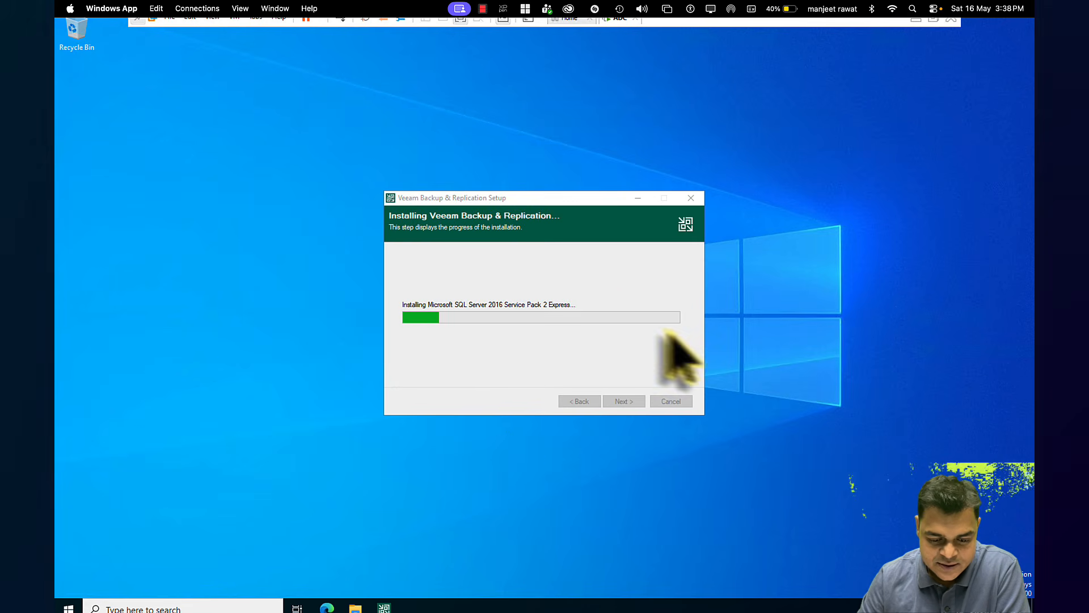
right_click(835, 251)
Refresh the VM desktop, then switch to the Mac desktop with Ctrl+Left
click(868, 283)
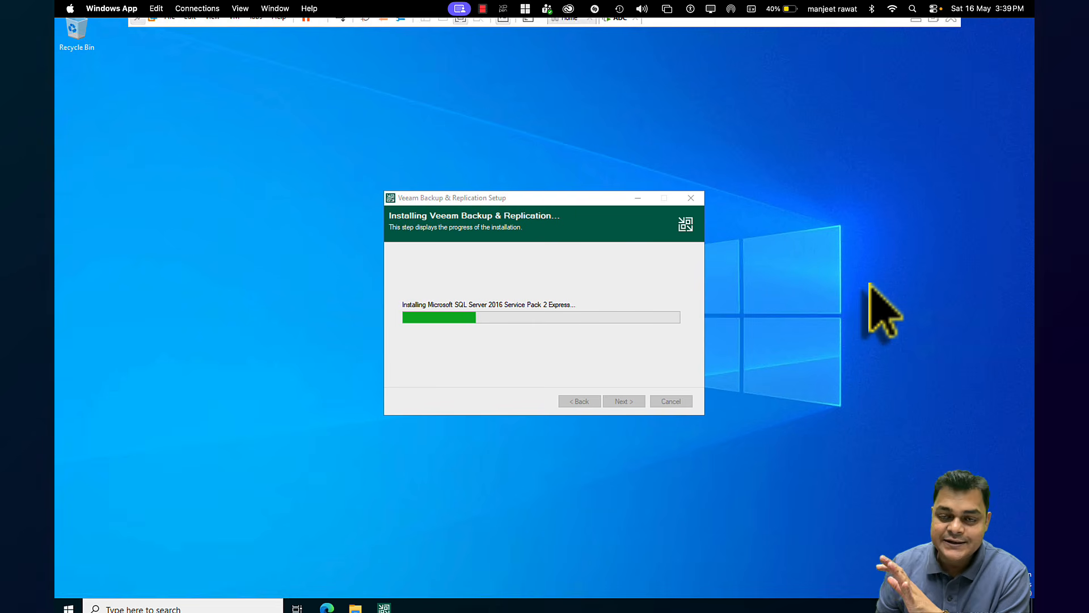
key(ctrl+Left)
key(ctrl+Left)
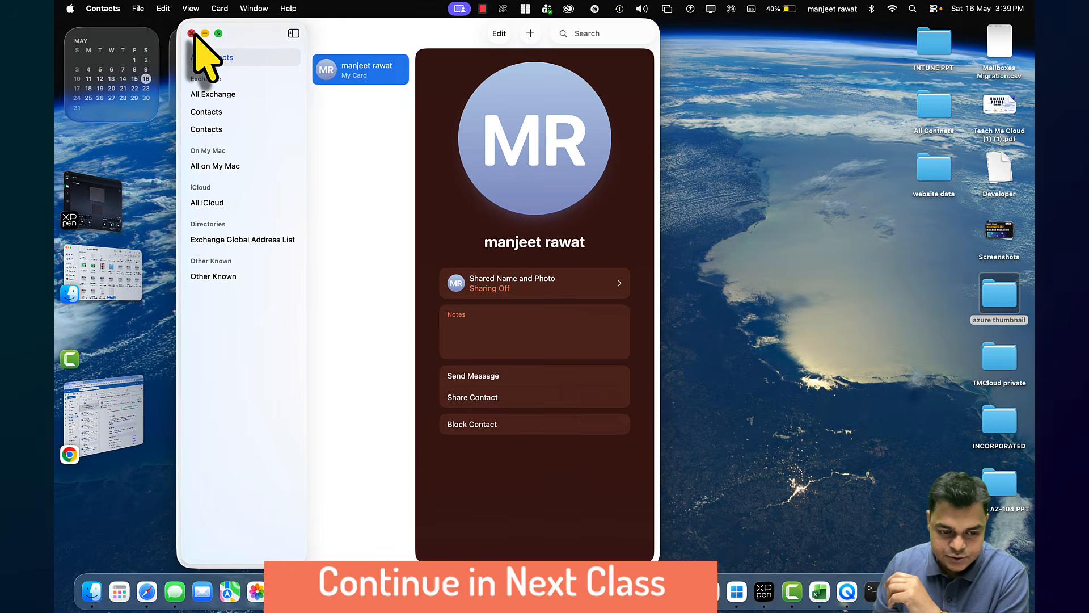
Close Contacts to bring Chrome's Outlook inbox forward, then open the screen recorder's options
click(192, 33)
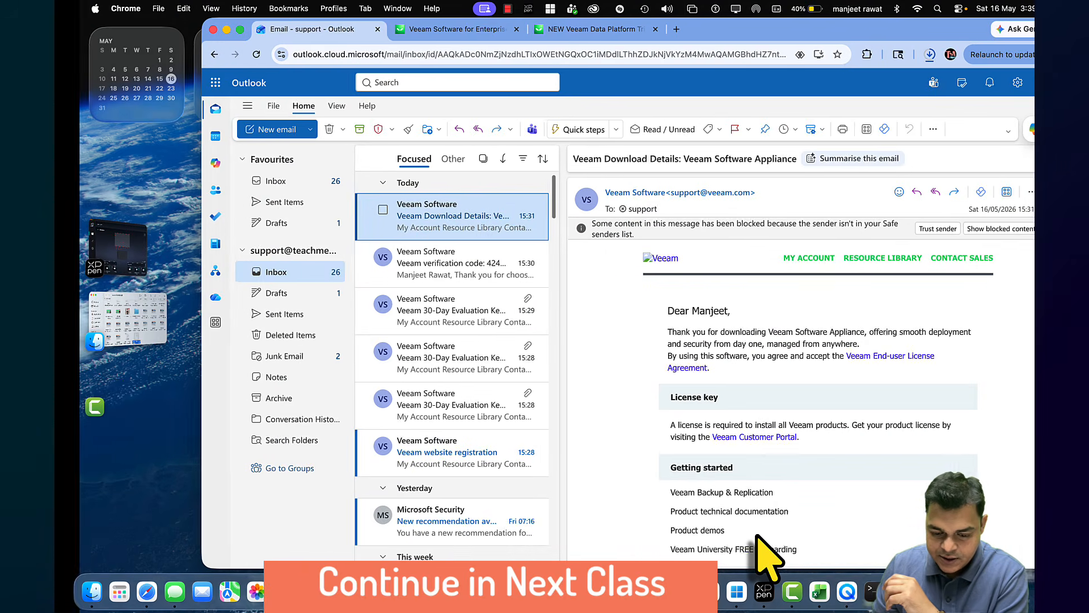
right_click(792, 590)
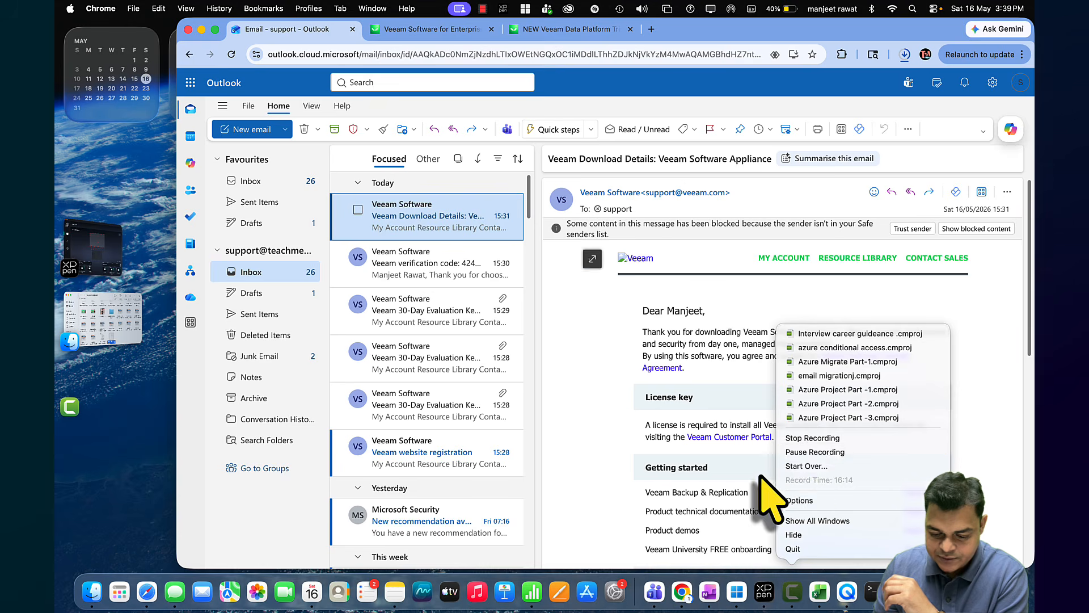